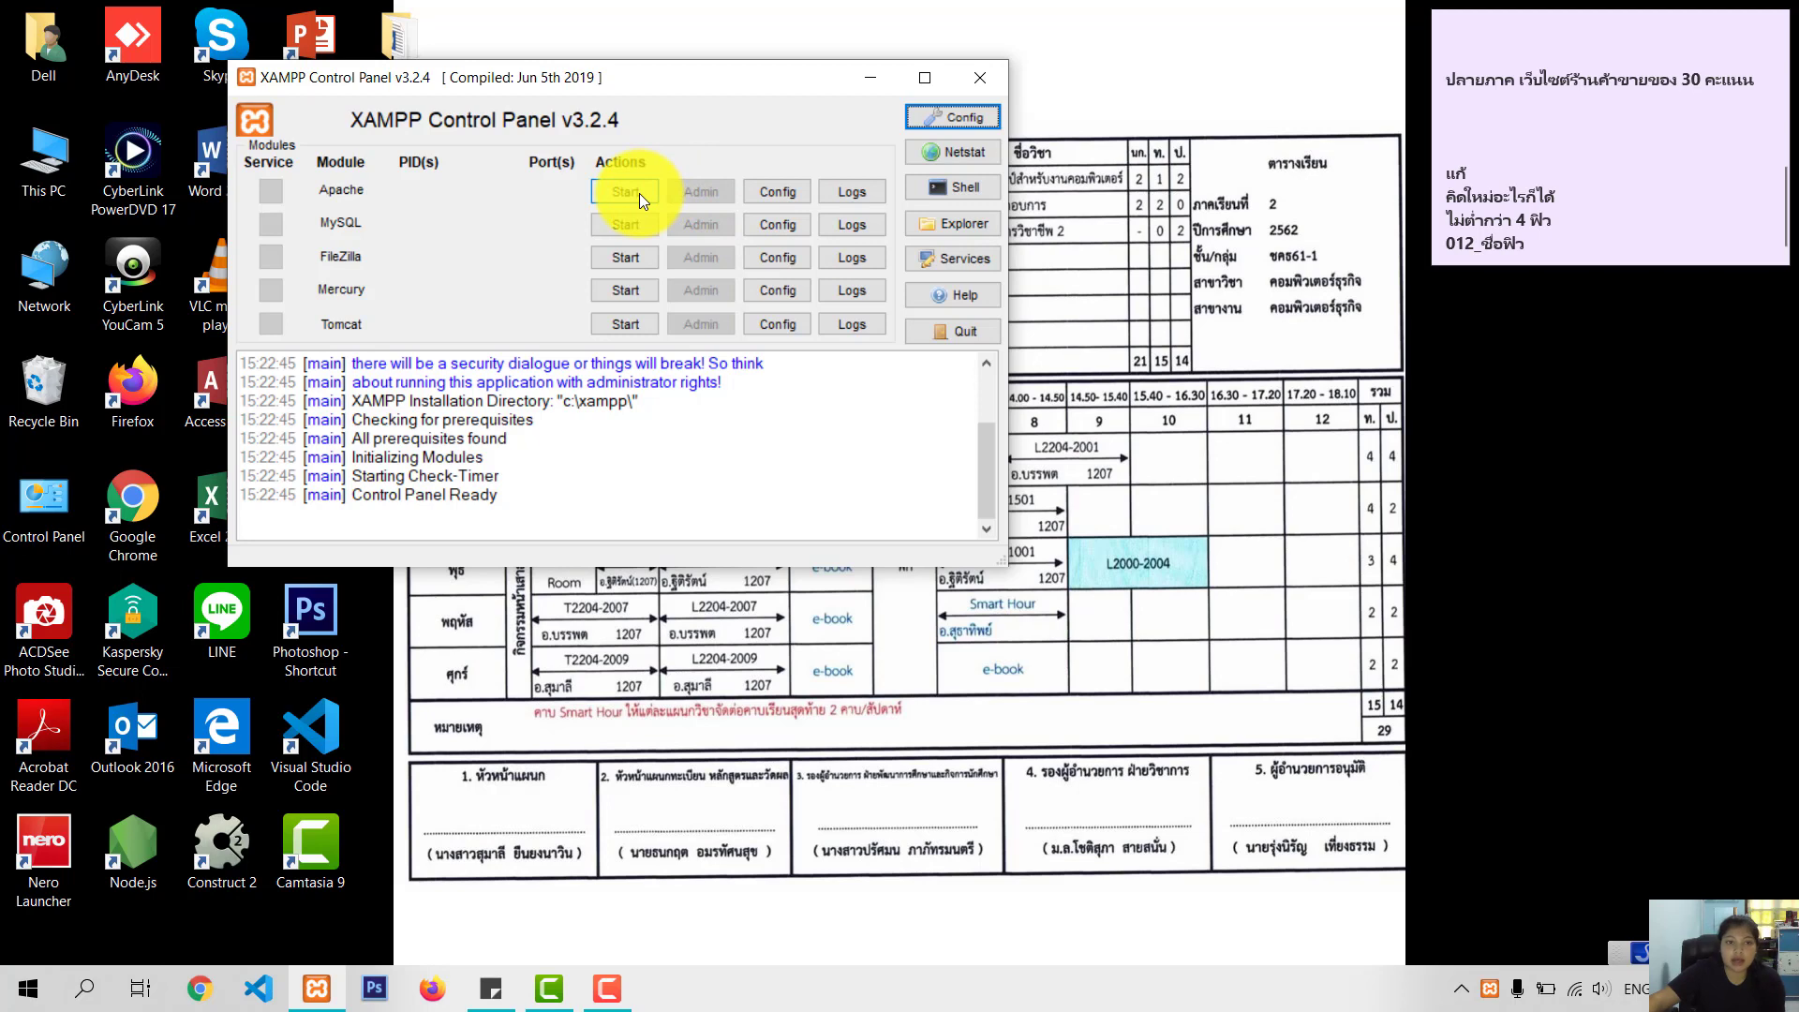
# Step: Start the MySQL module in XAMPP and open phpMyAdmin in Firefox, ignoring the reported server errors
pyautogui.click(620, 223)
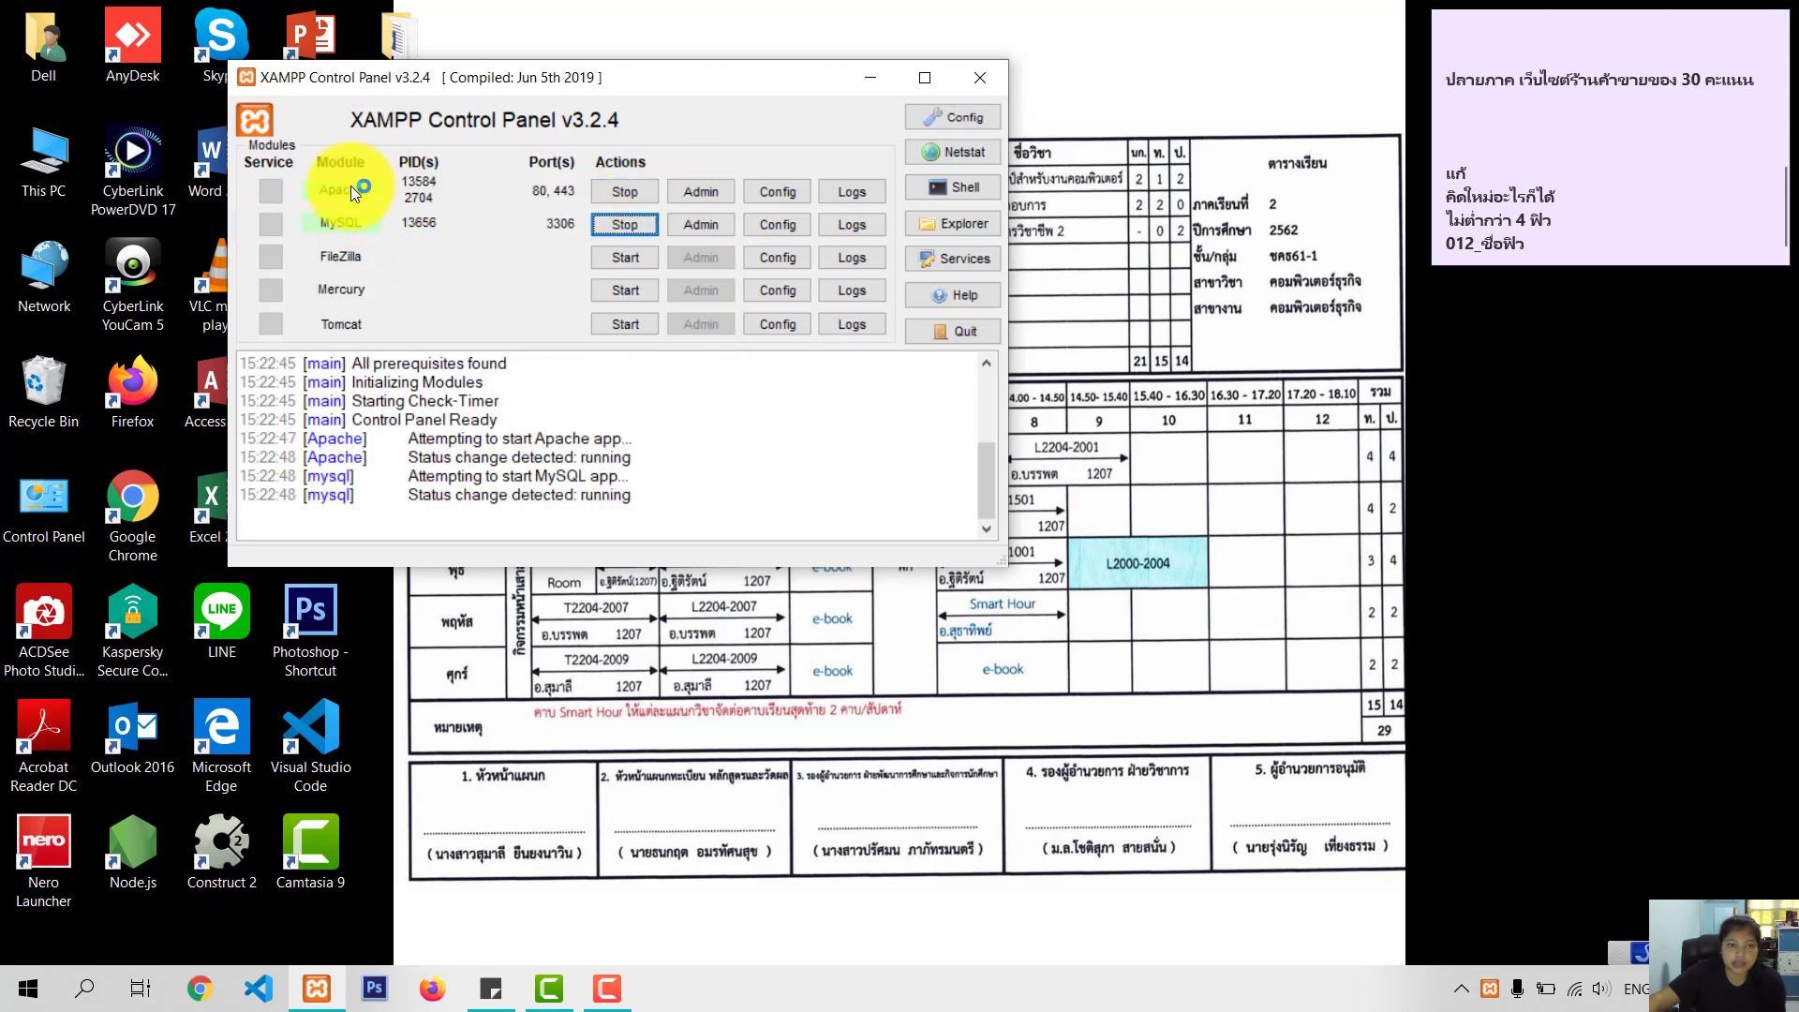
pyautogui.click(875, 80)
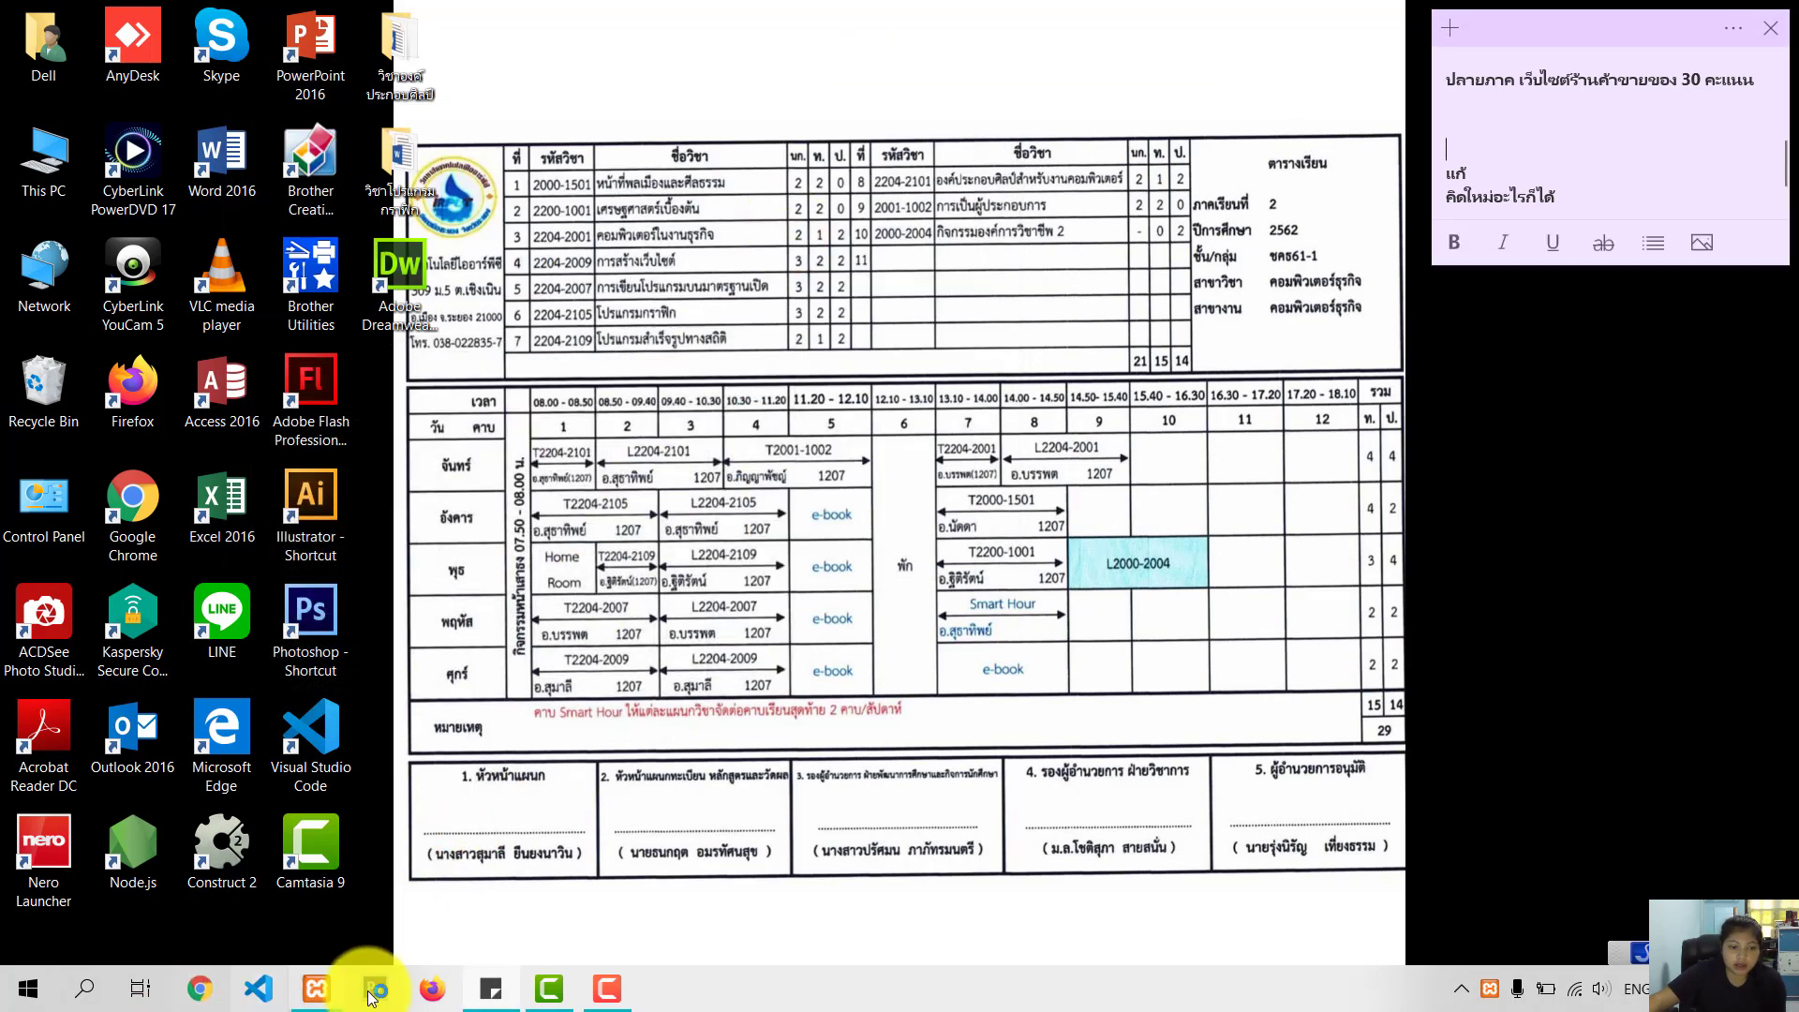
pyautogui.click(429, 988)
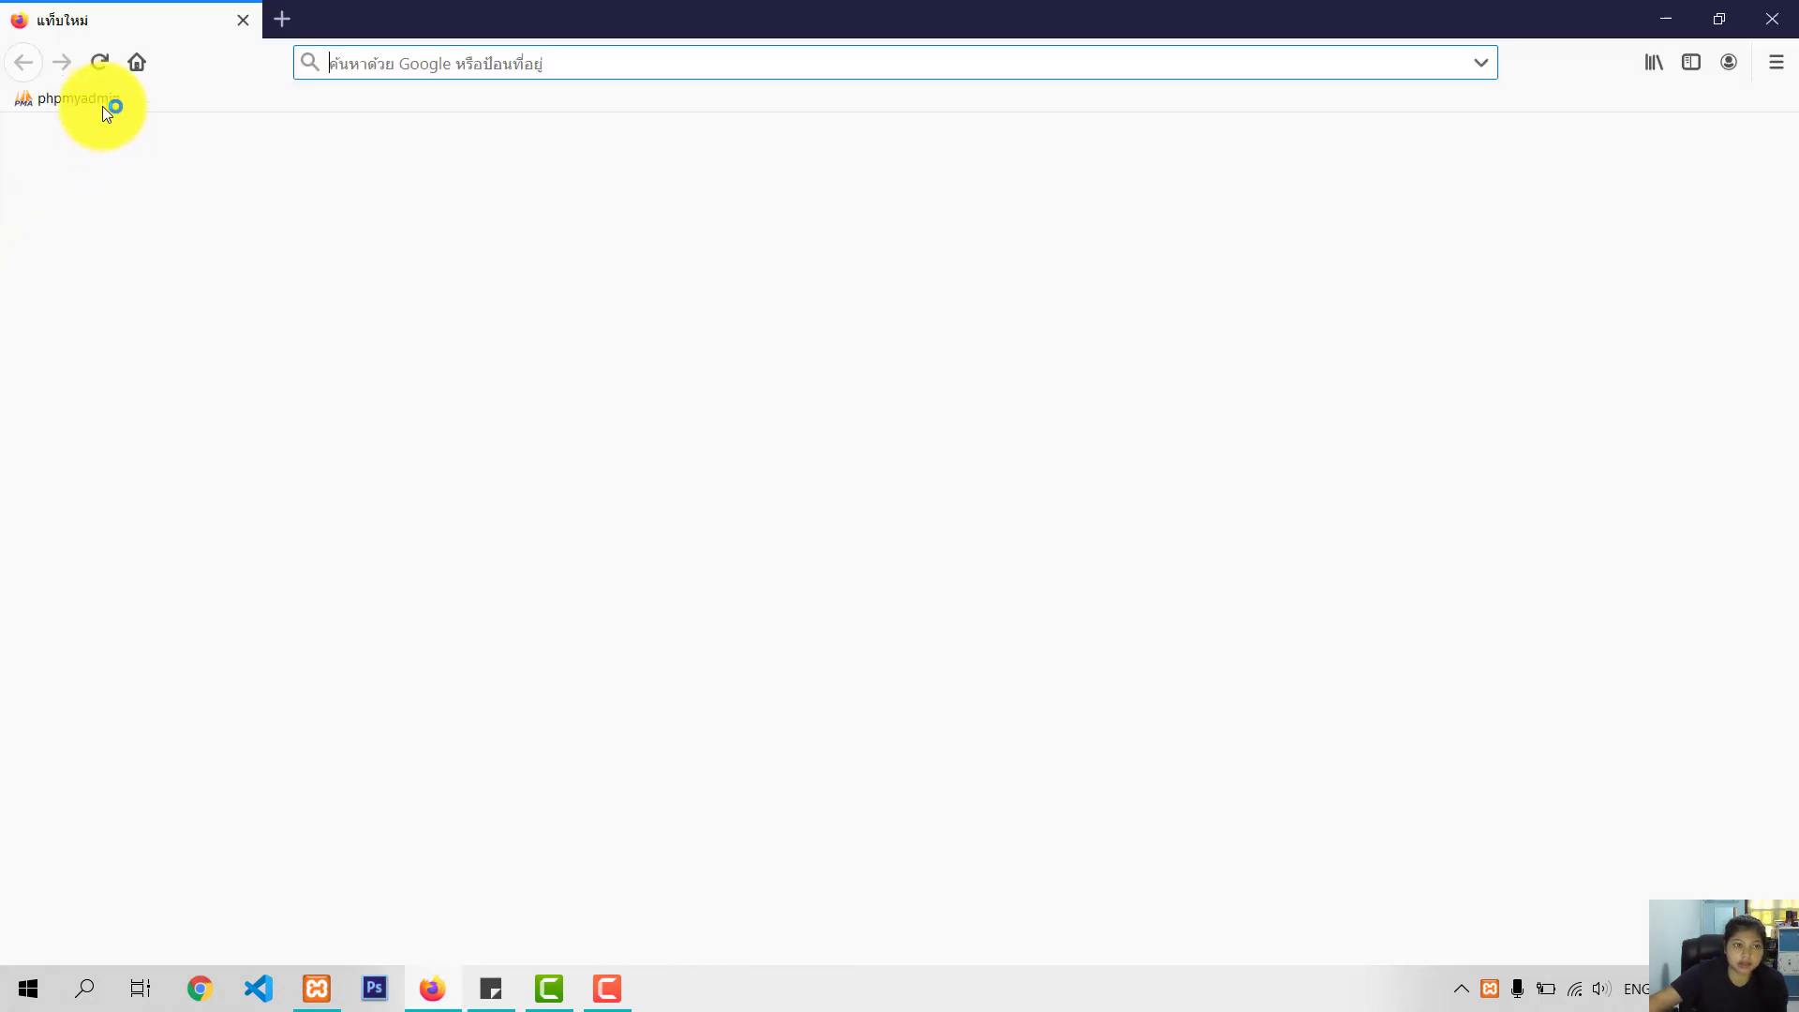
pyautogui.click(103, 99)
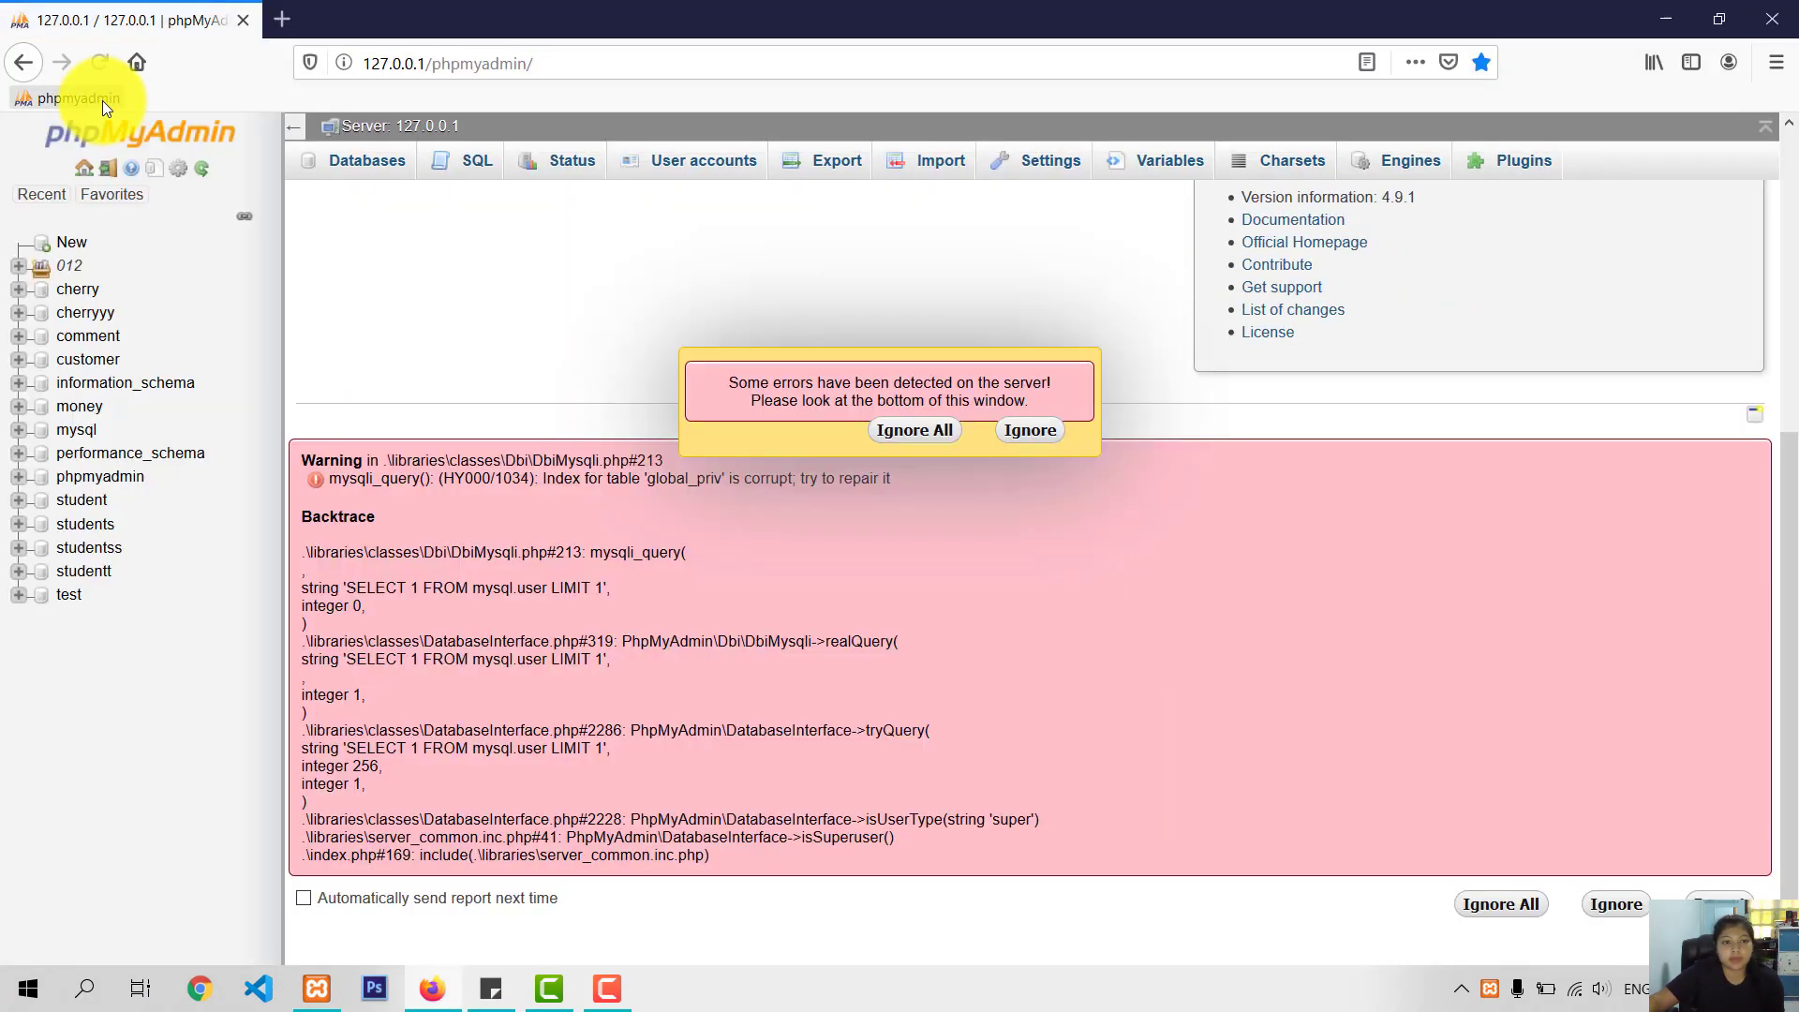
pyautogui.click(1026, 430)
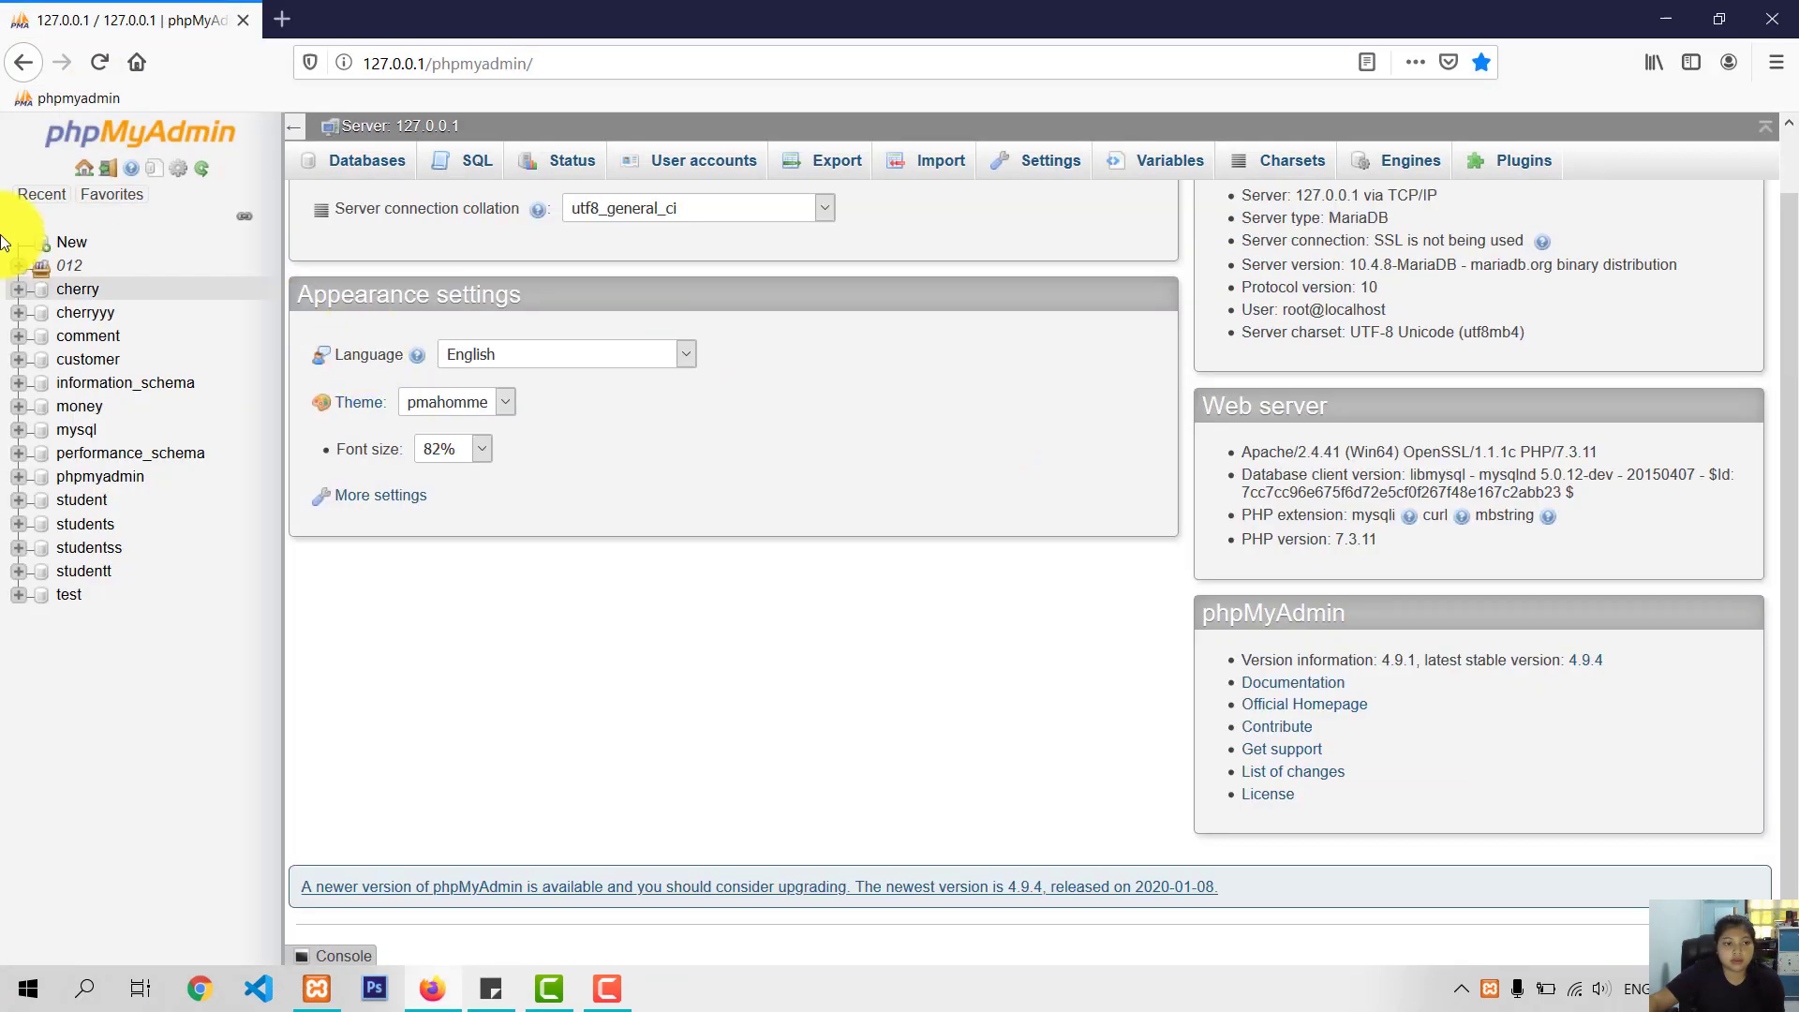
# Step: Create a new database named 61351012 with the utf8_general_ci collation
pyautogui.click(71, 242)
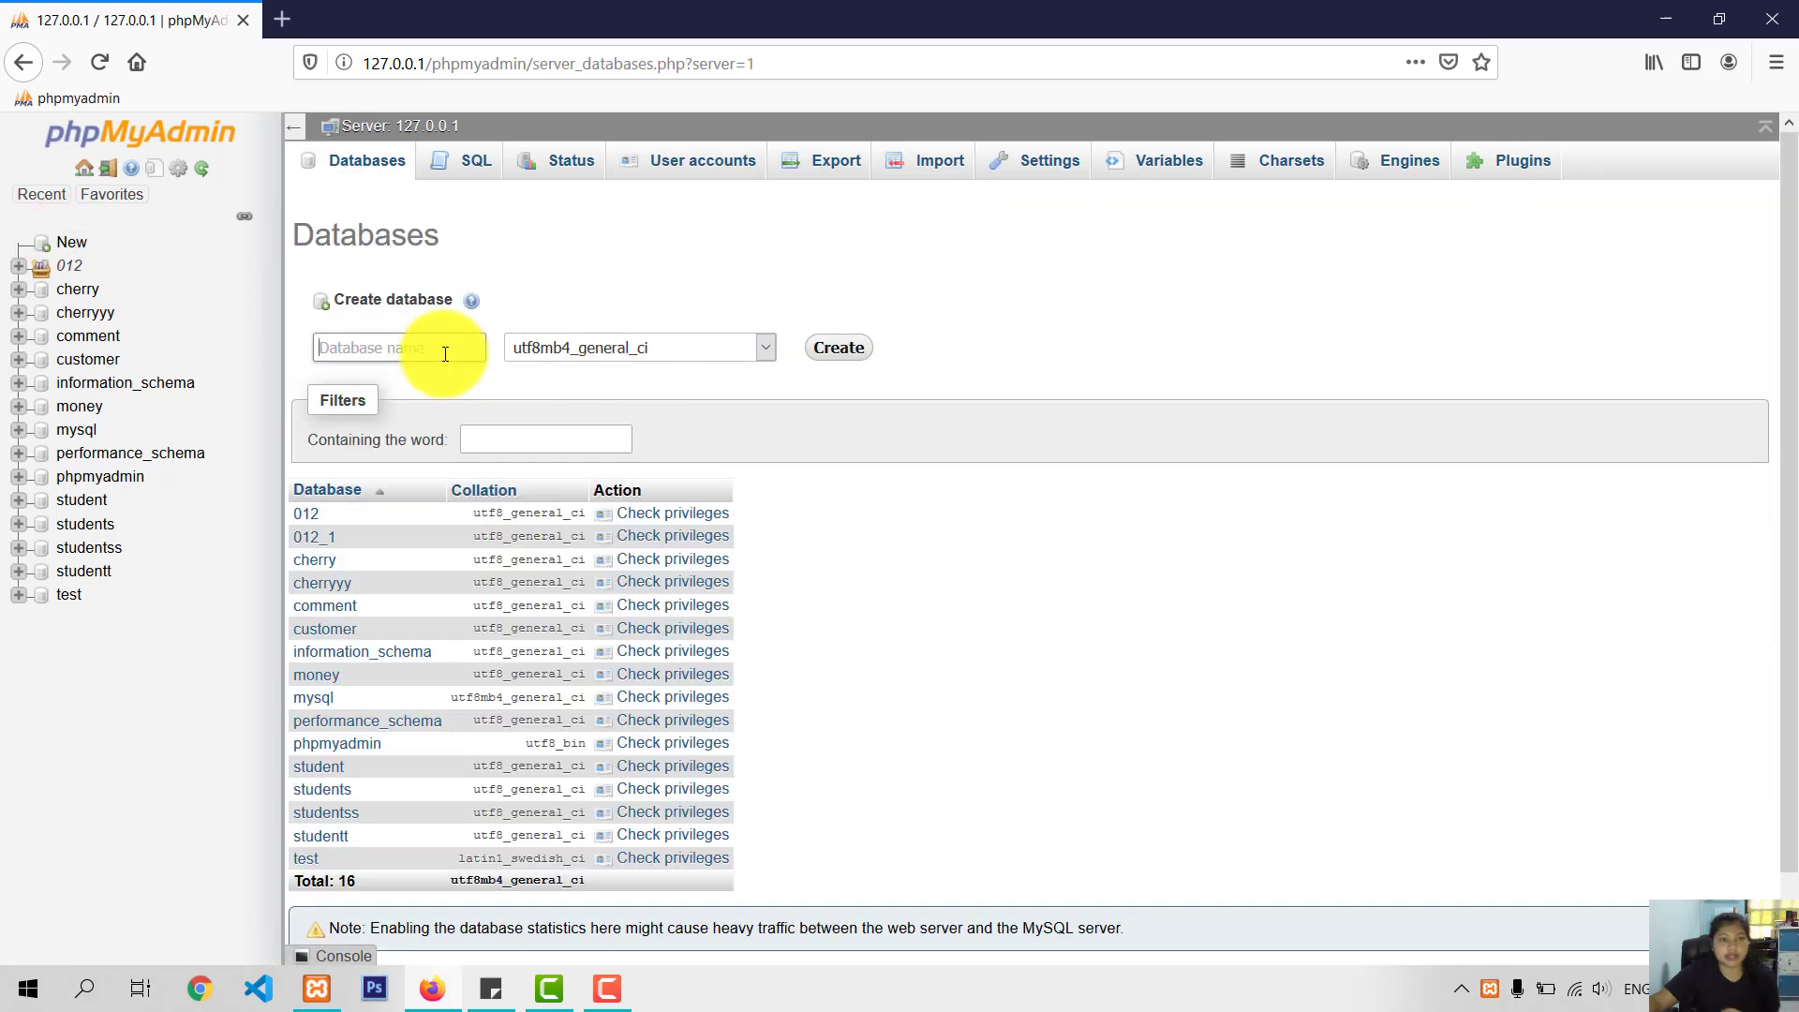
pyautogui.click(445, 354)
pyautogui.write('61351012')
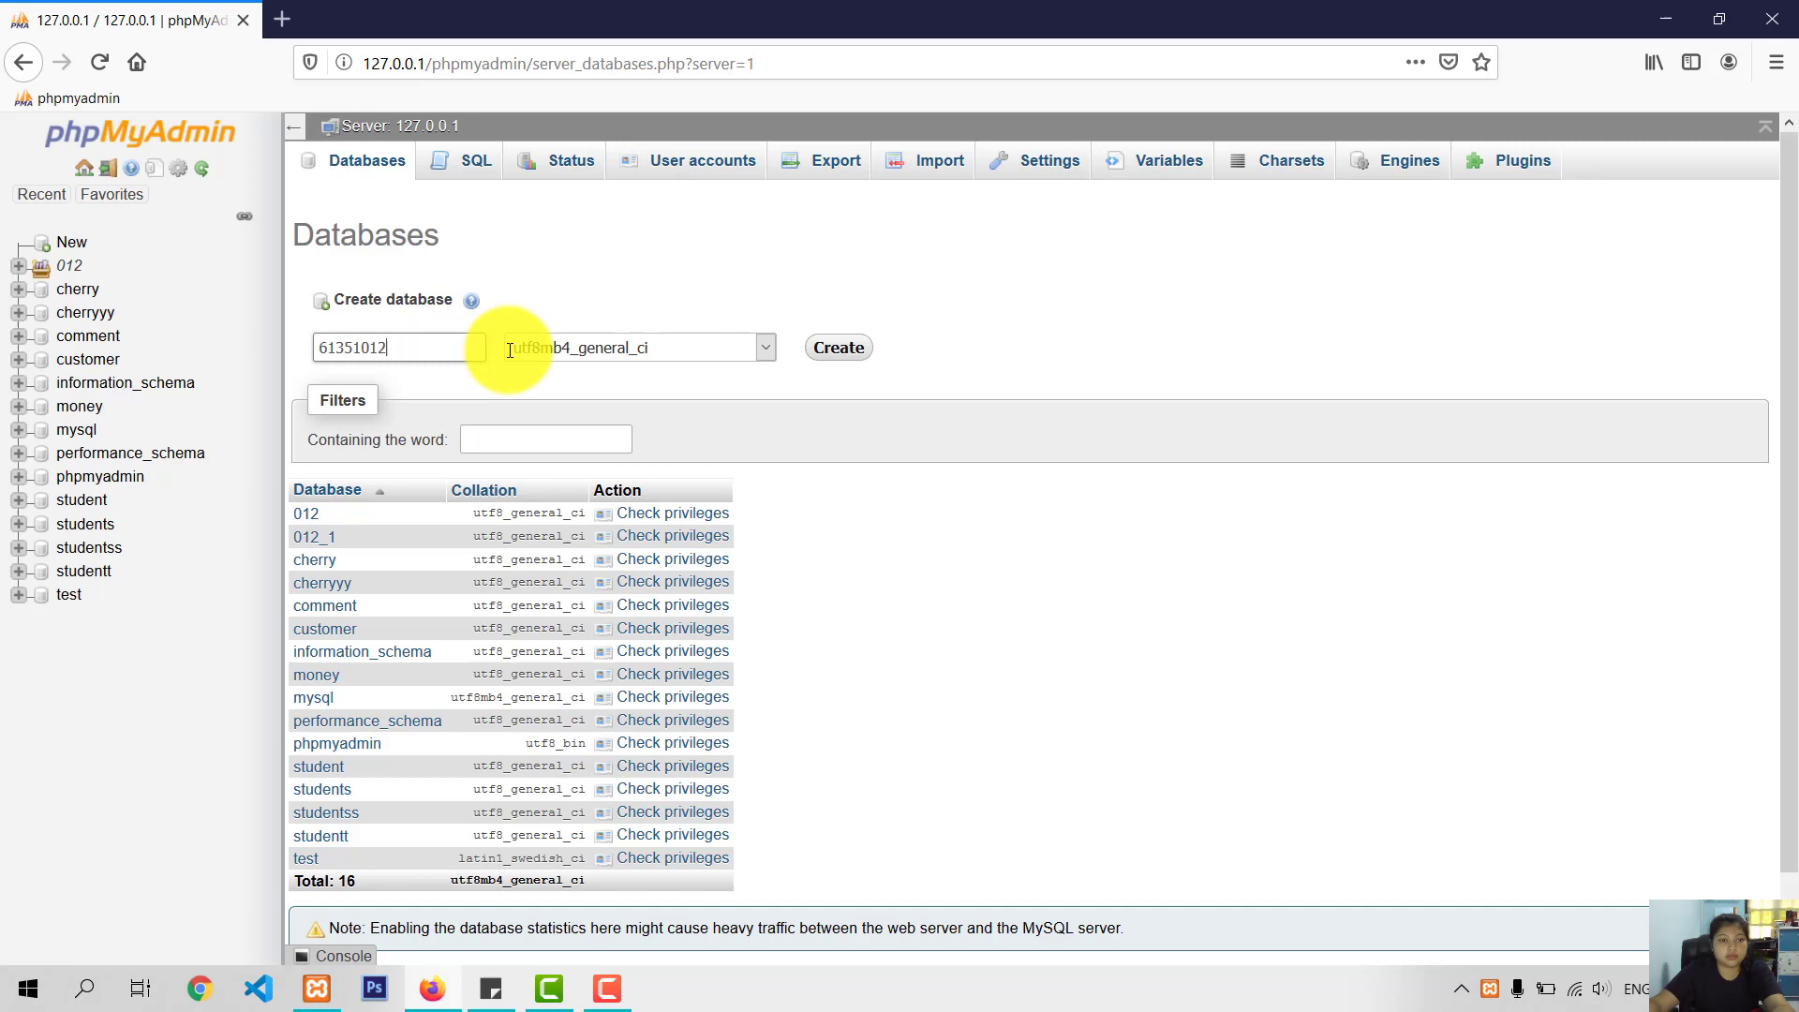
pyautogui.click(647, 347)
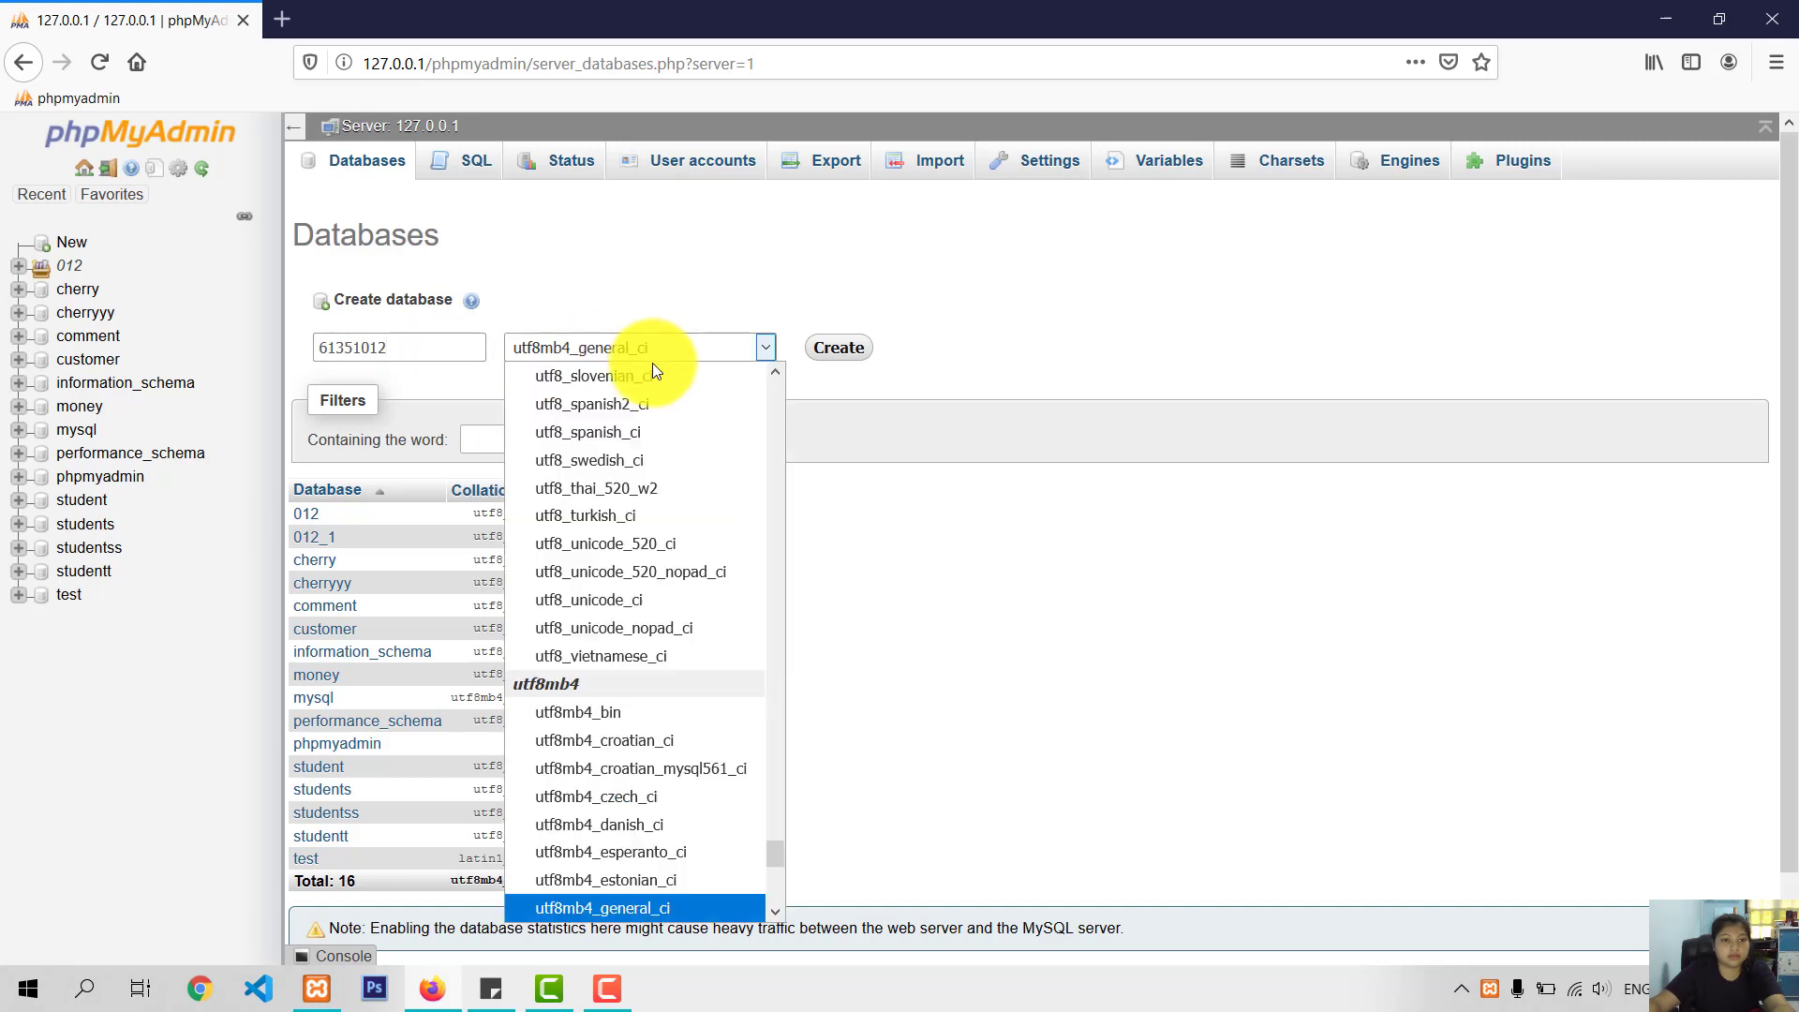
pyautogui.scroll(-10, 678, 496)
pyautogui.scroll(10, 650, 560)
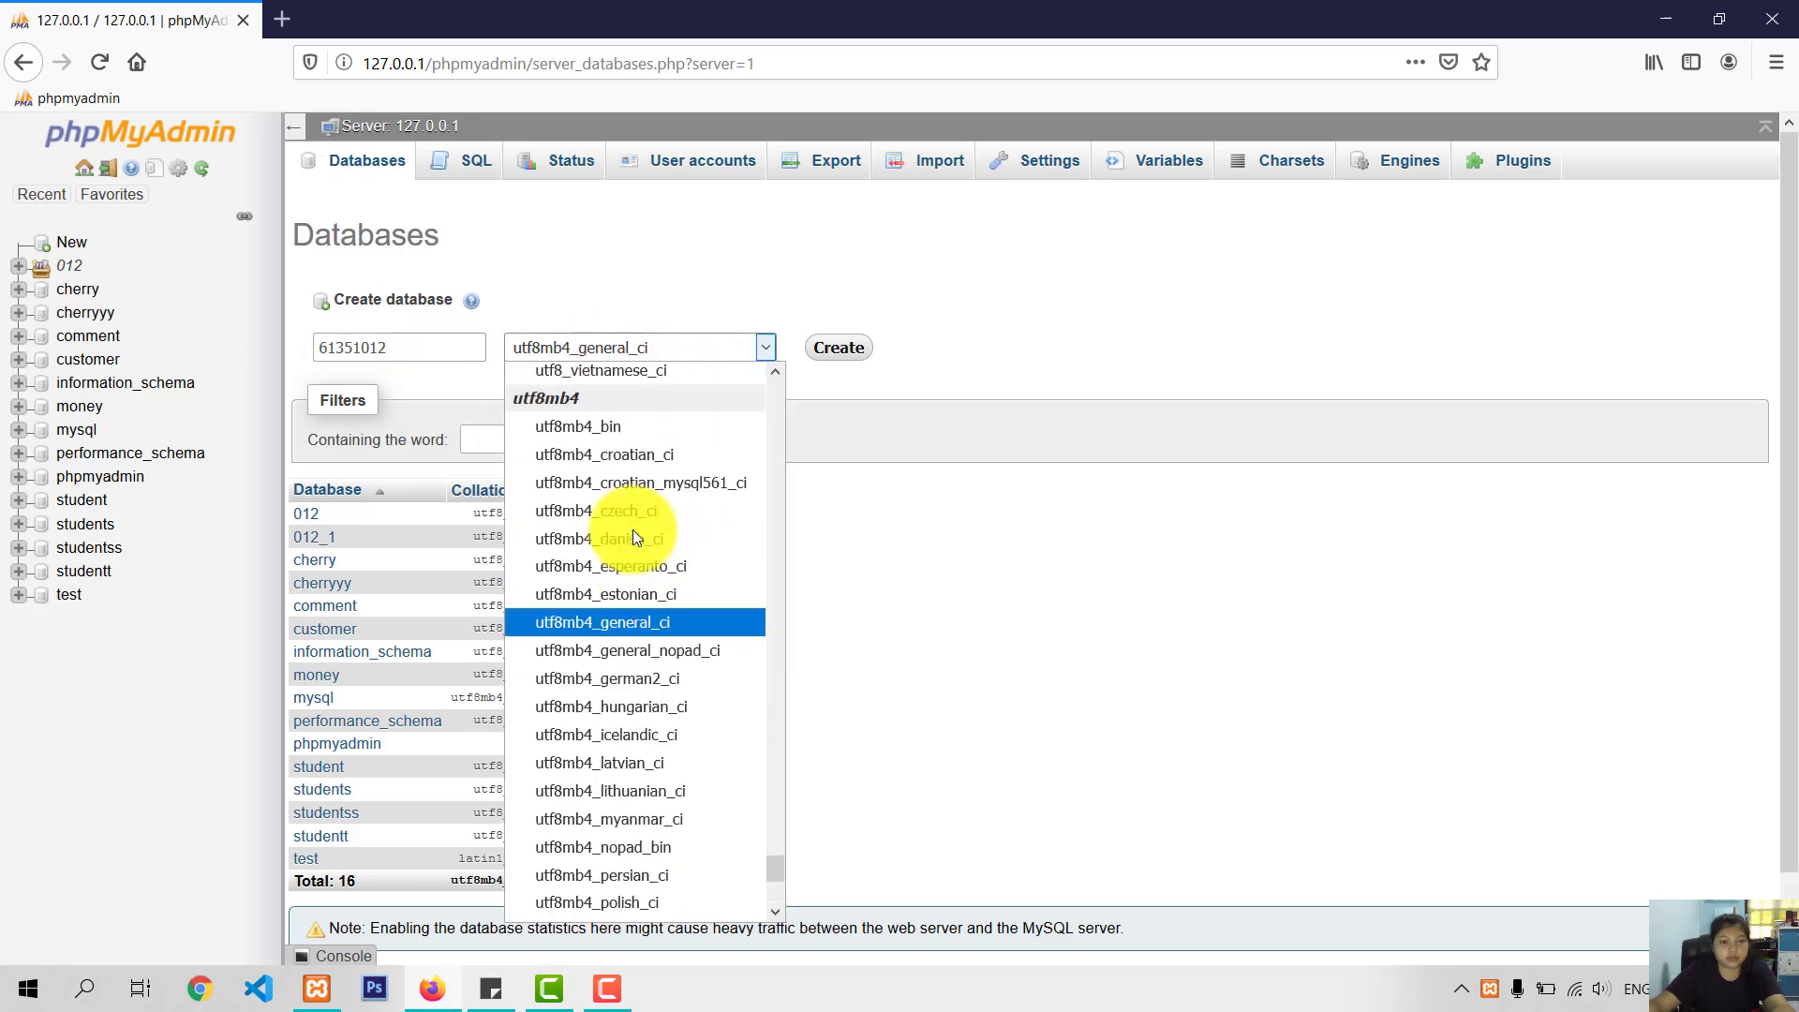
pyautogui.scroll(5, 615, 562)
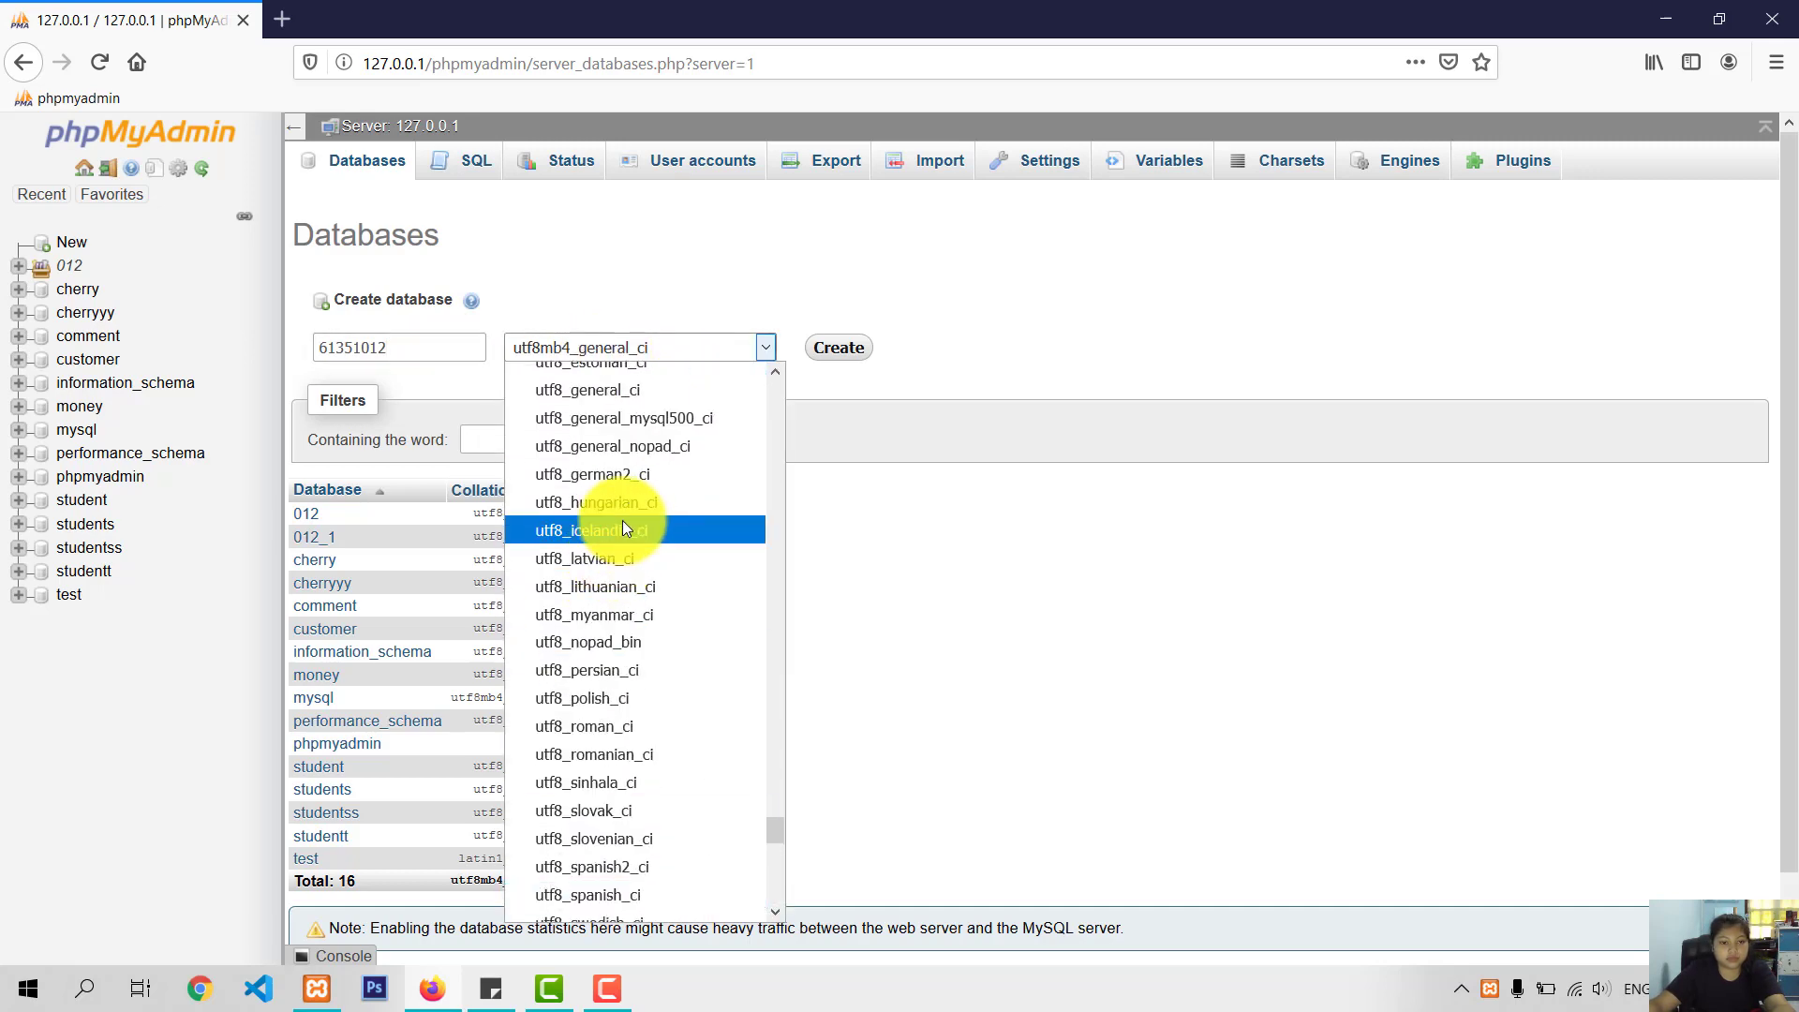
pyautogui.click(610, 479)
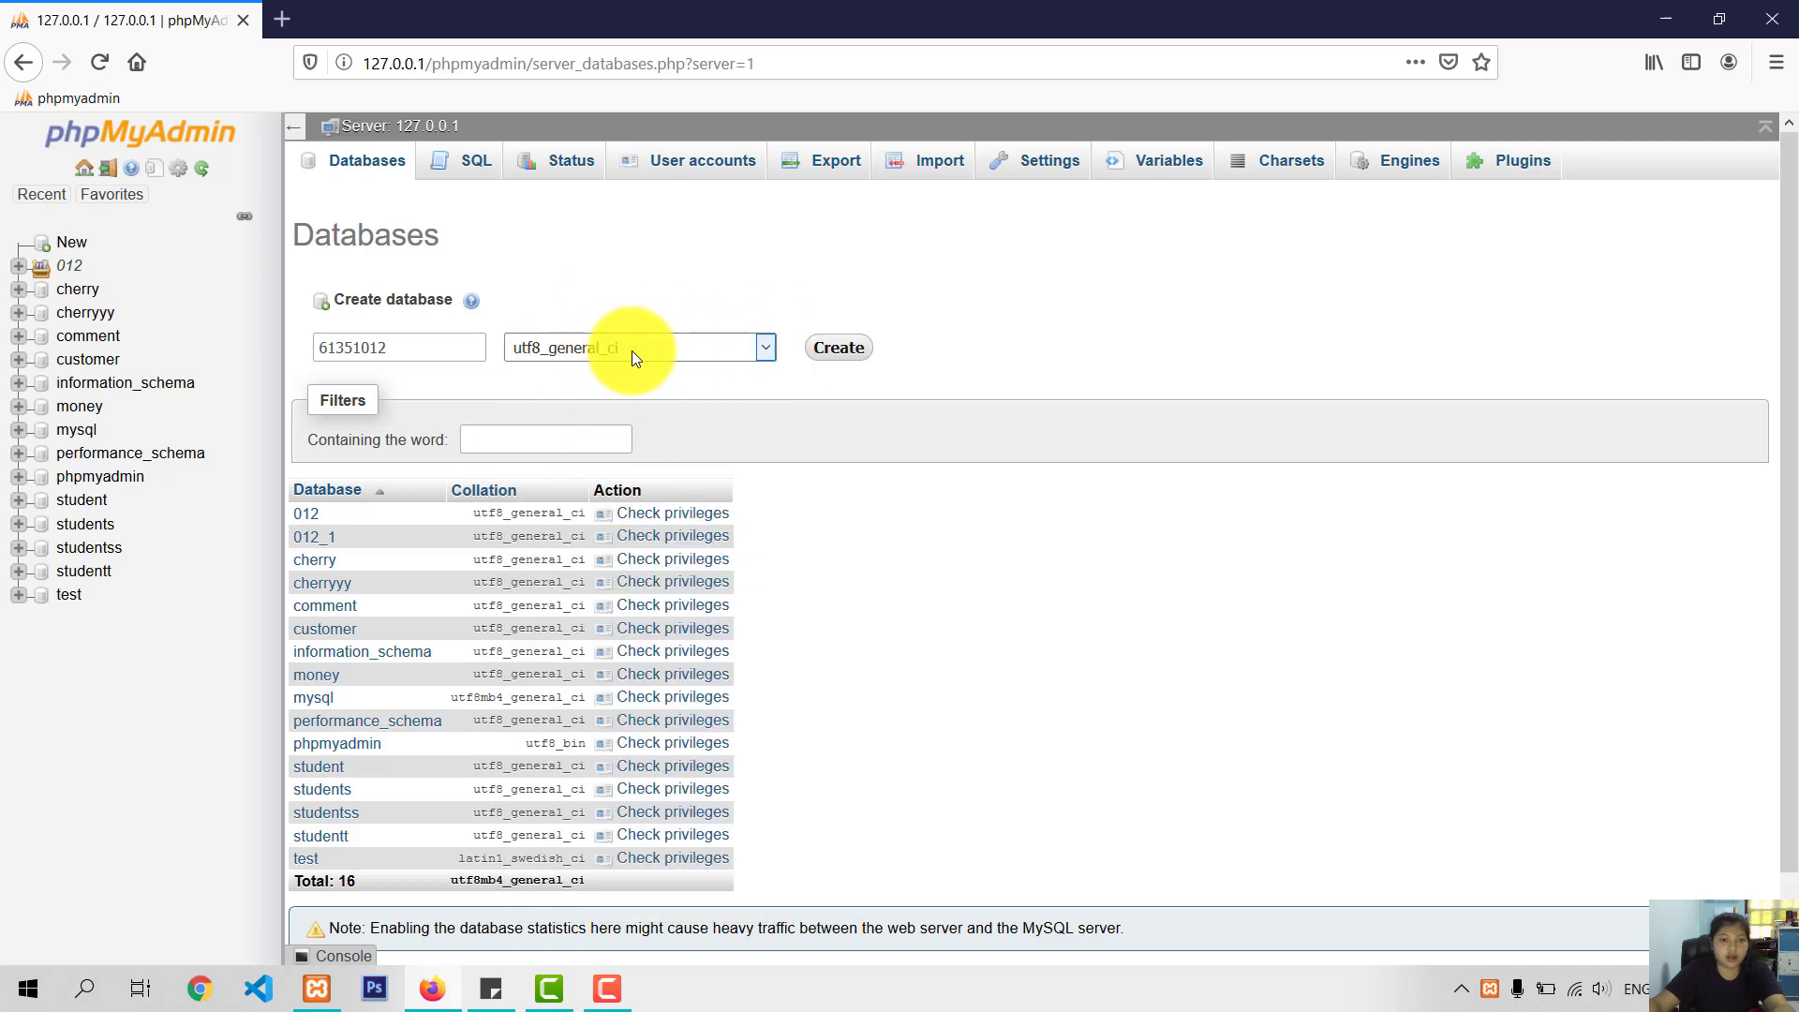
pyautogui.click(839, 351)
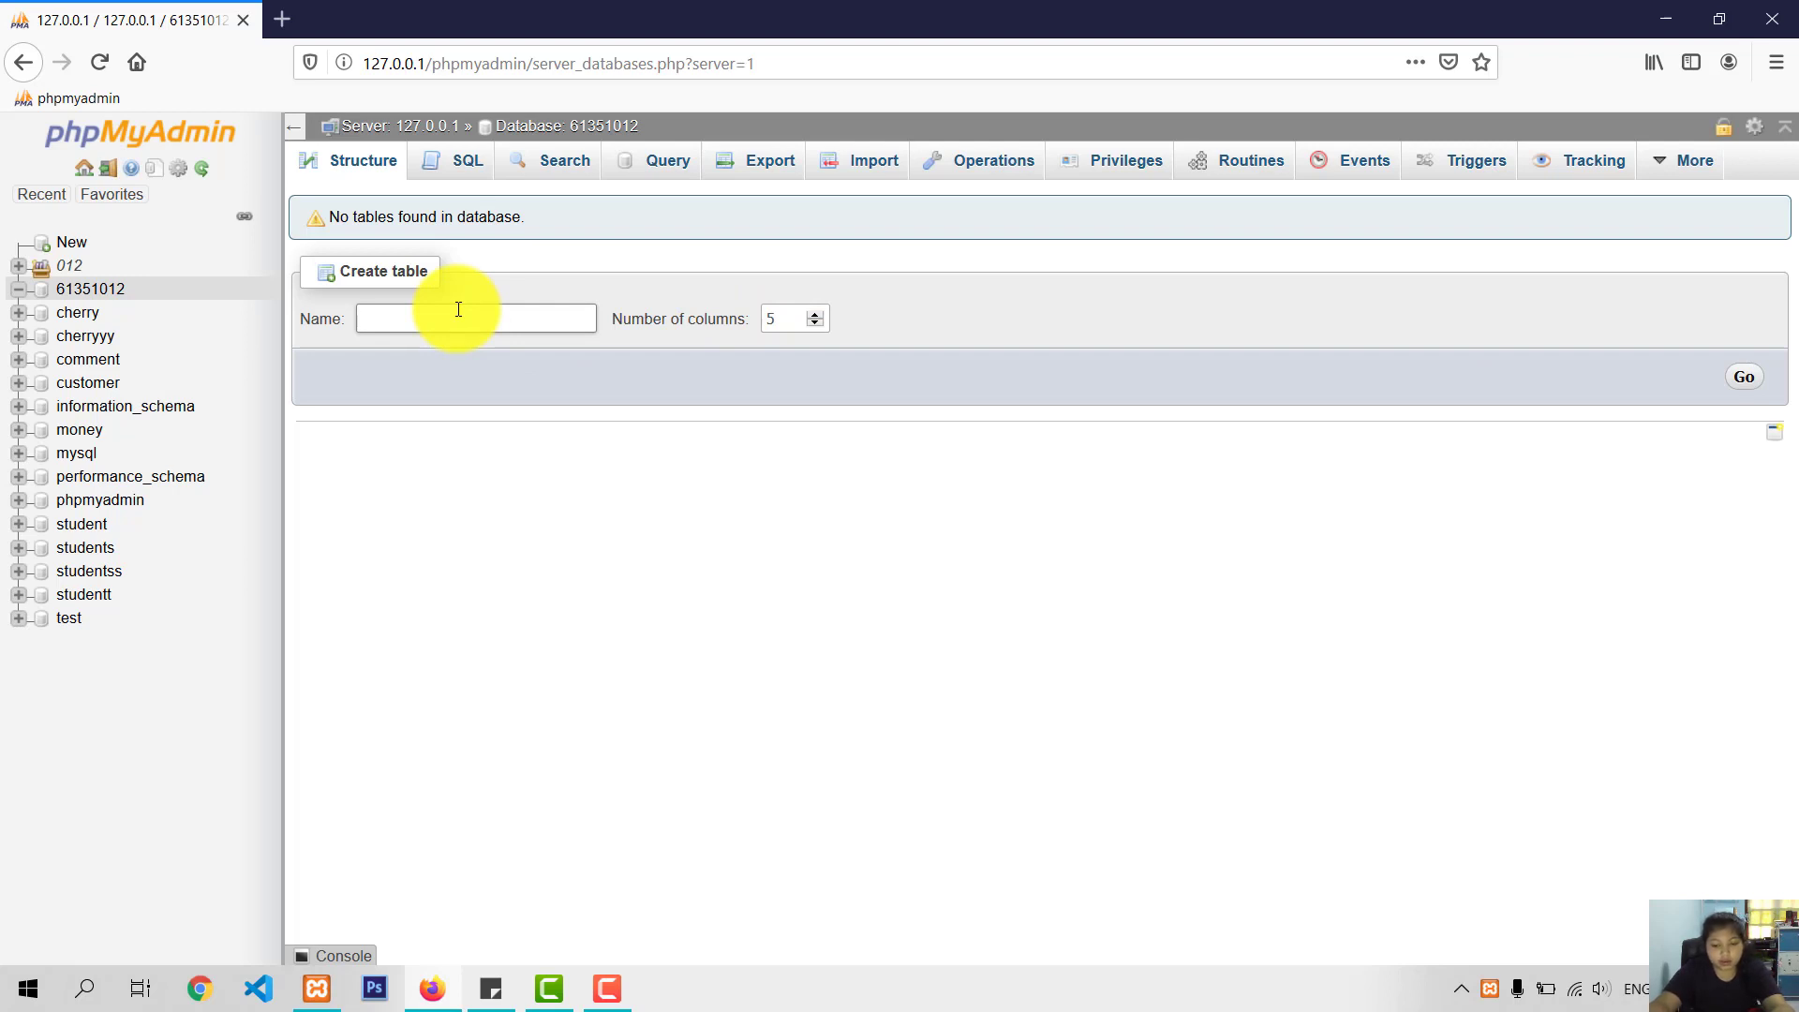
# Step: Create a table named list012 with 5 columns in the new database
pyautogui.write('list')
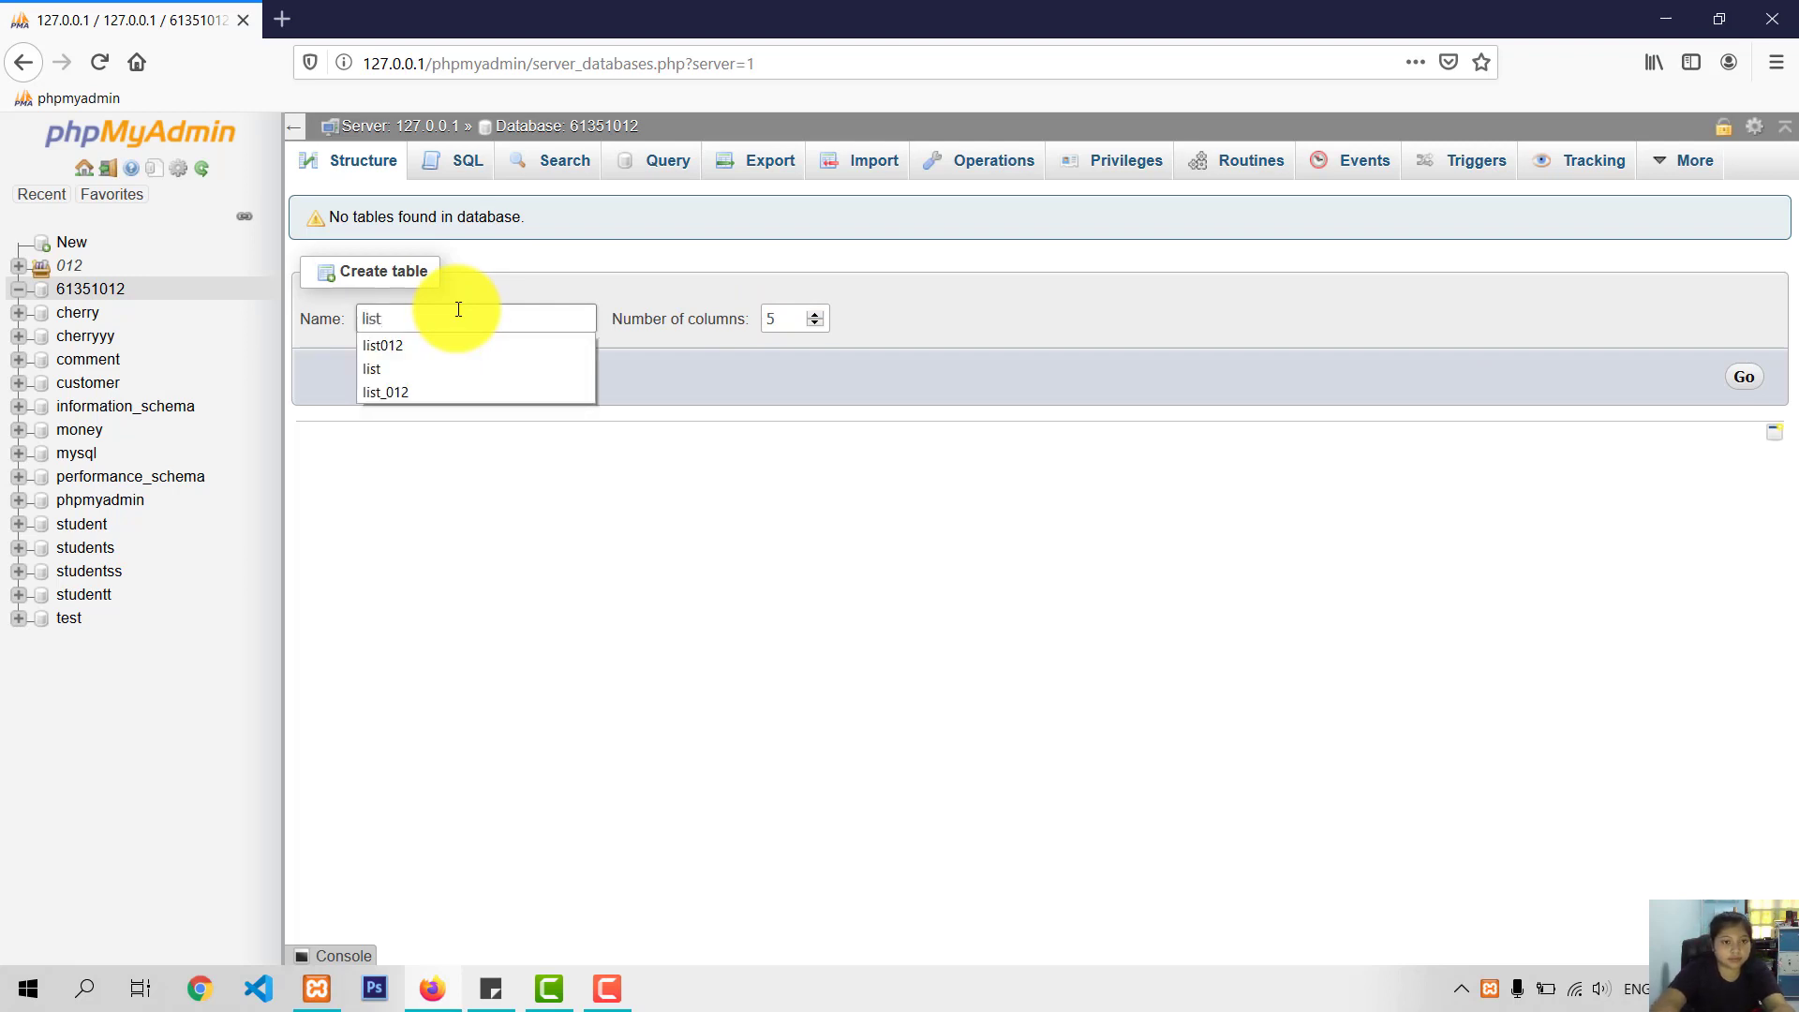
pyautogui.write('012')
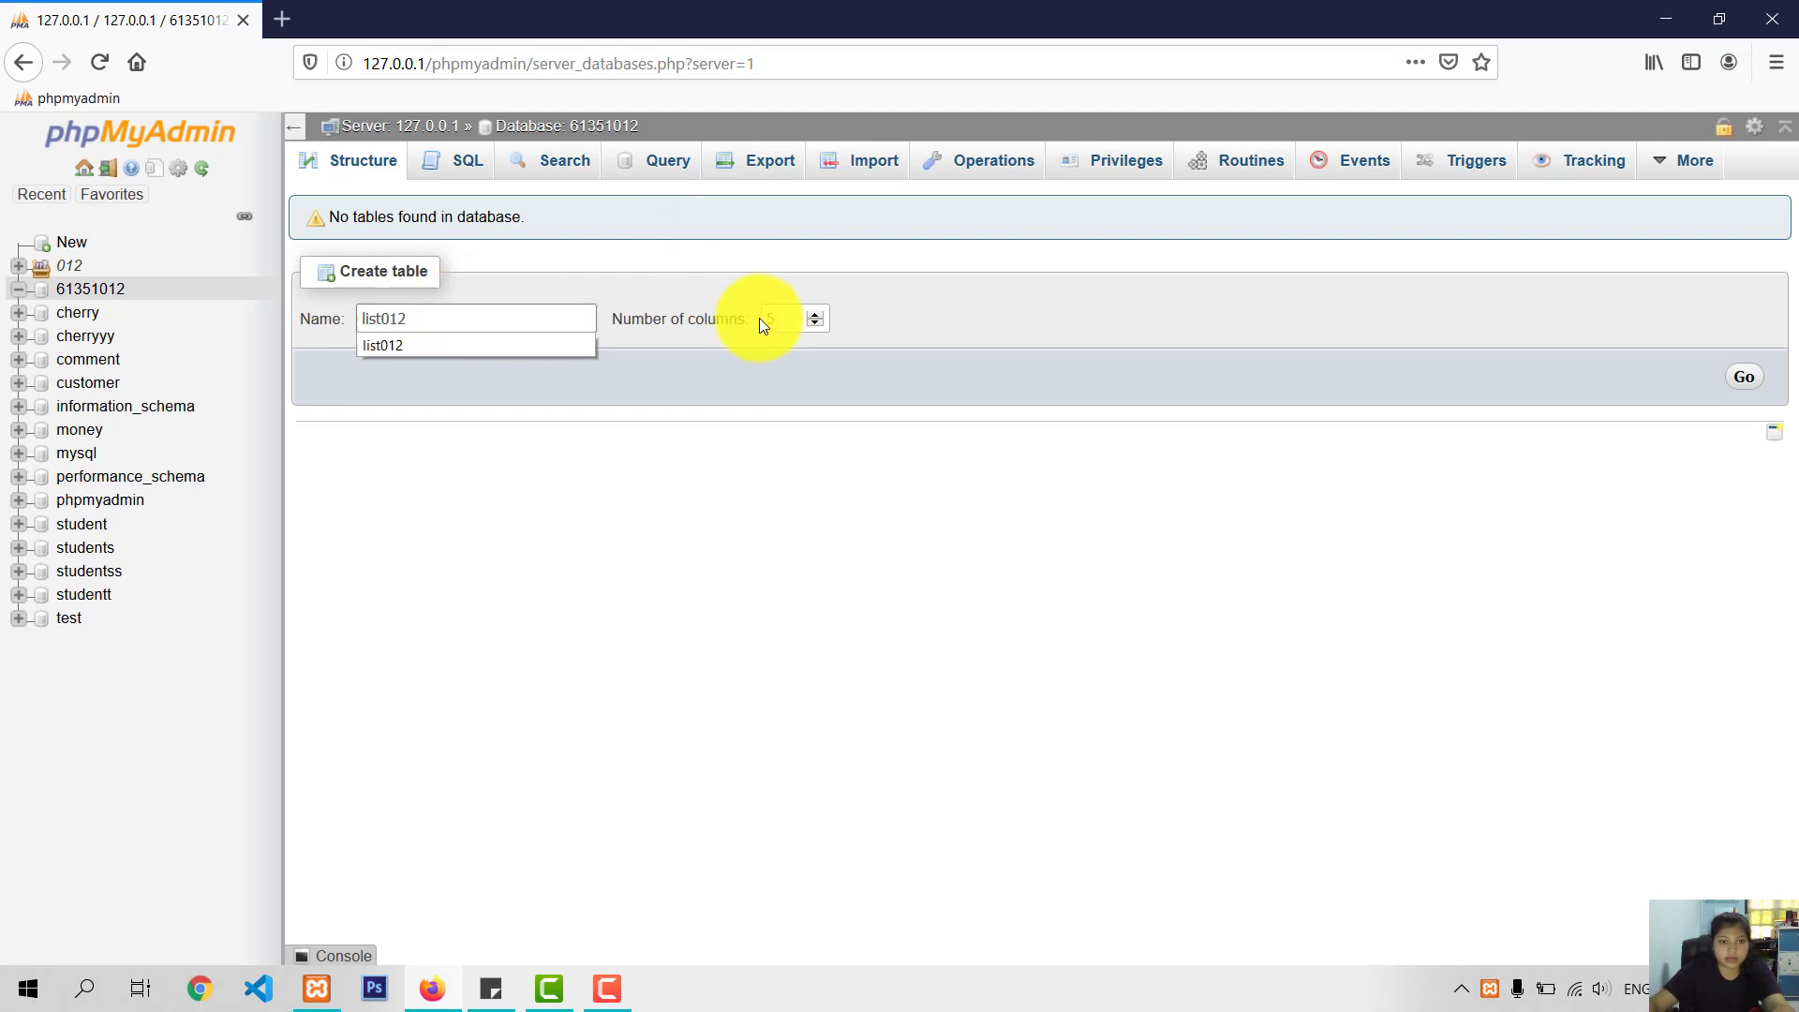
pyautogui.click(862, 329)
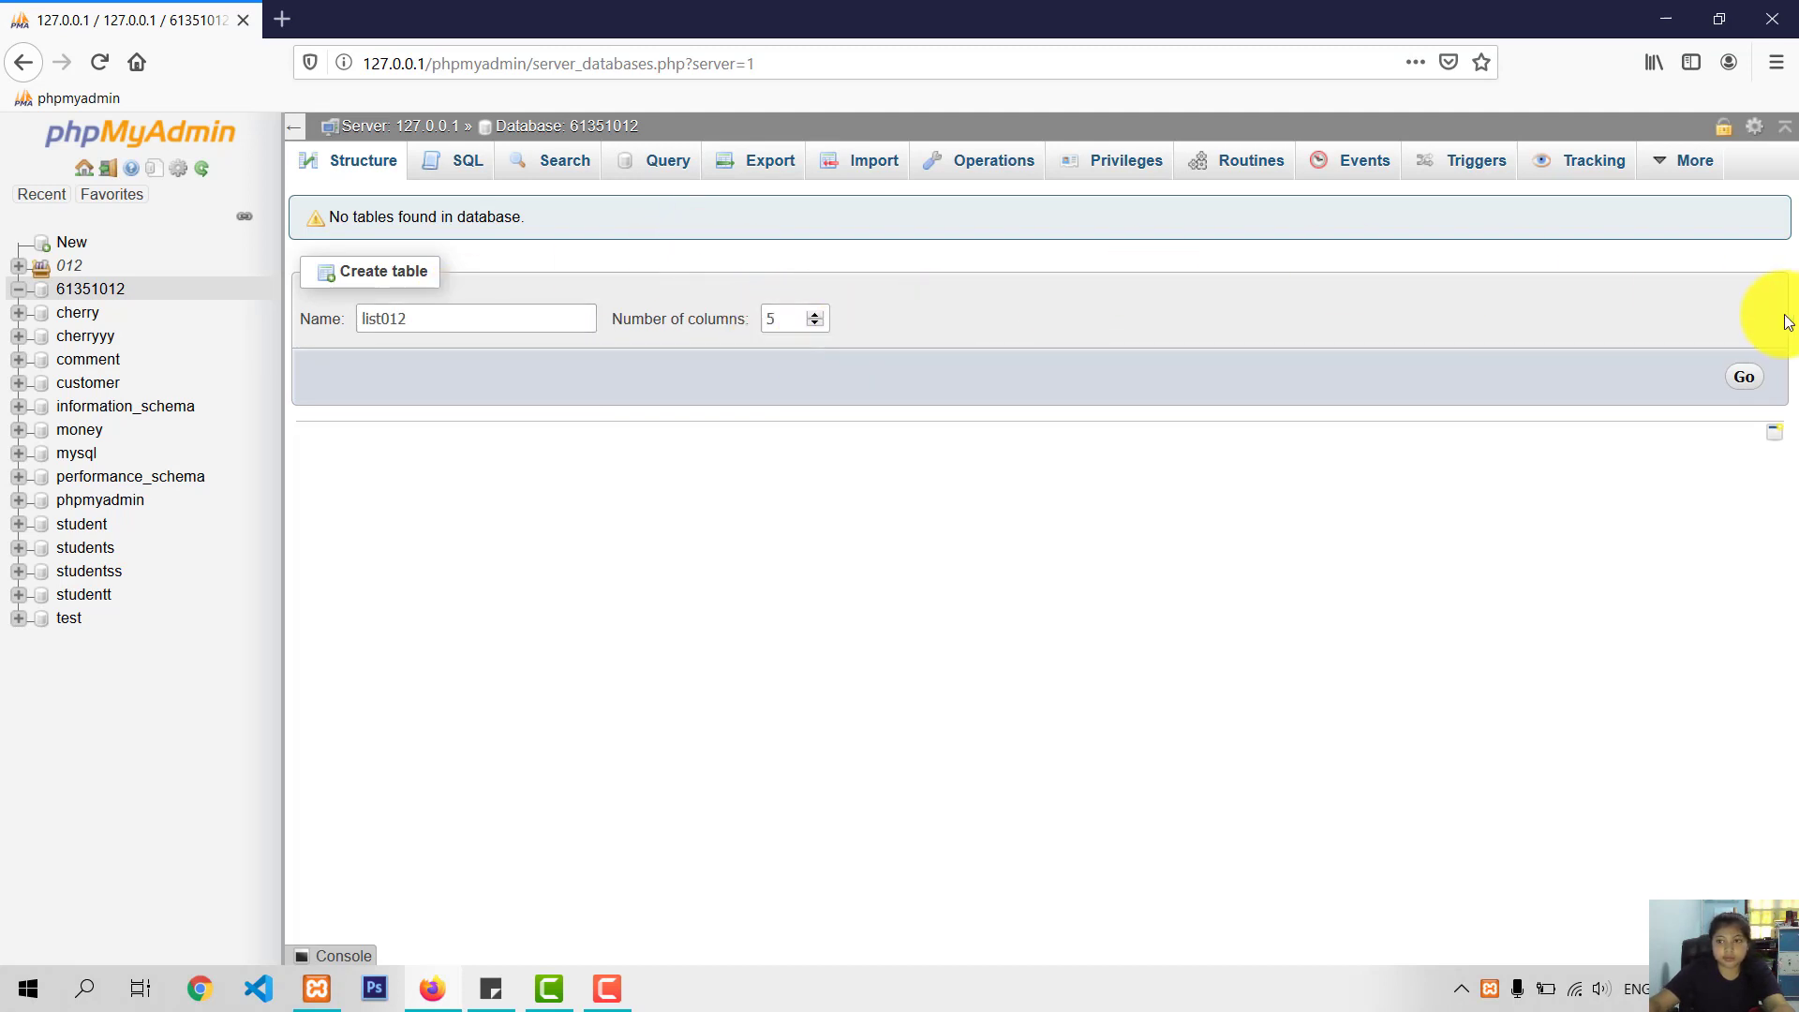
pyautogui.click(1729, 382)
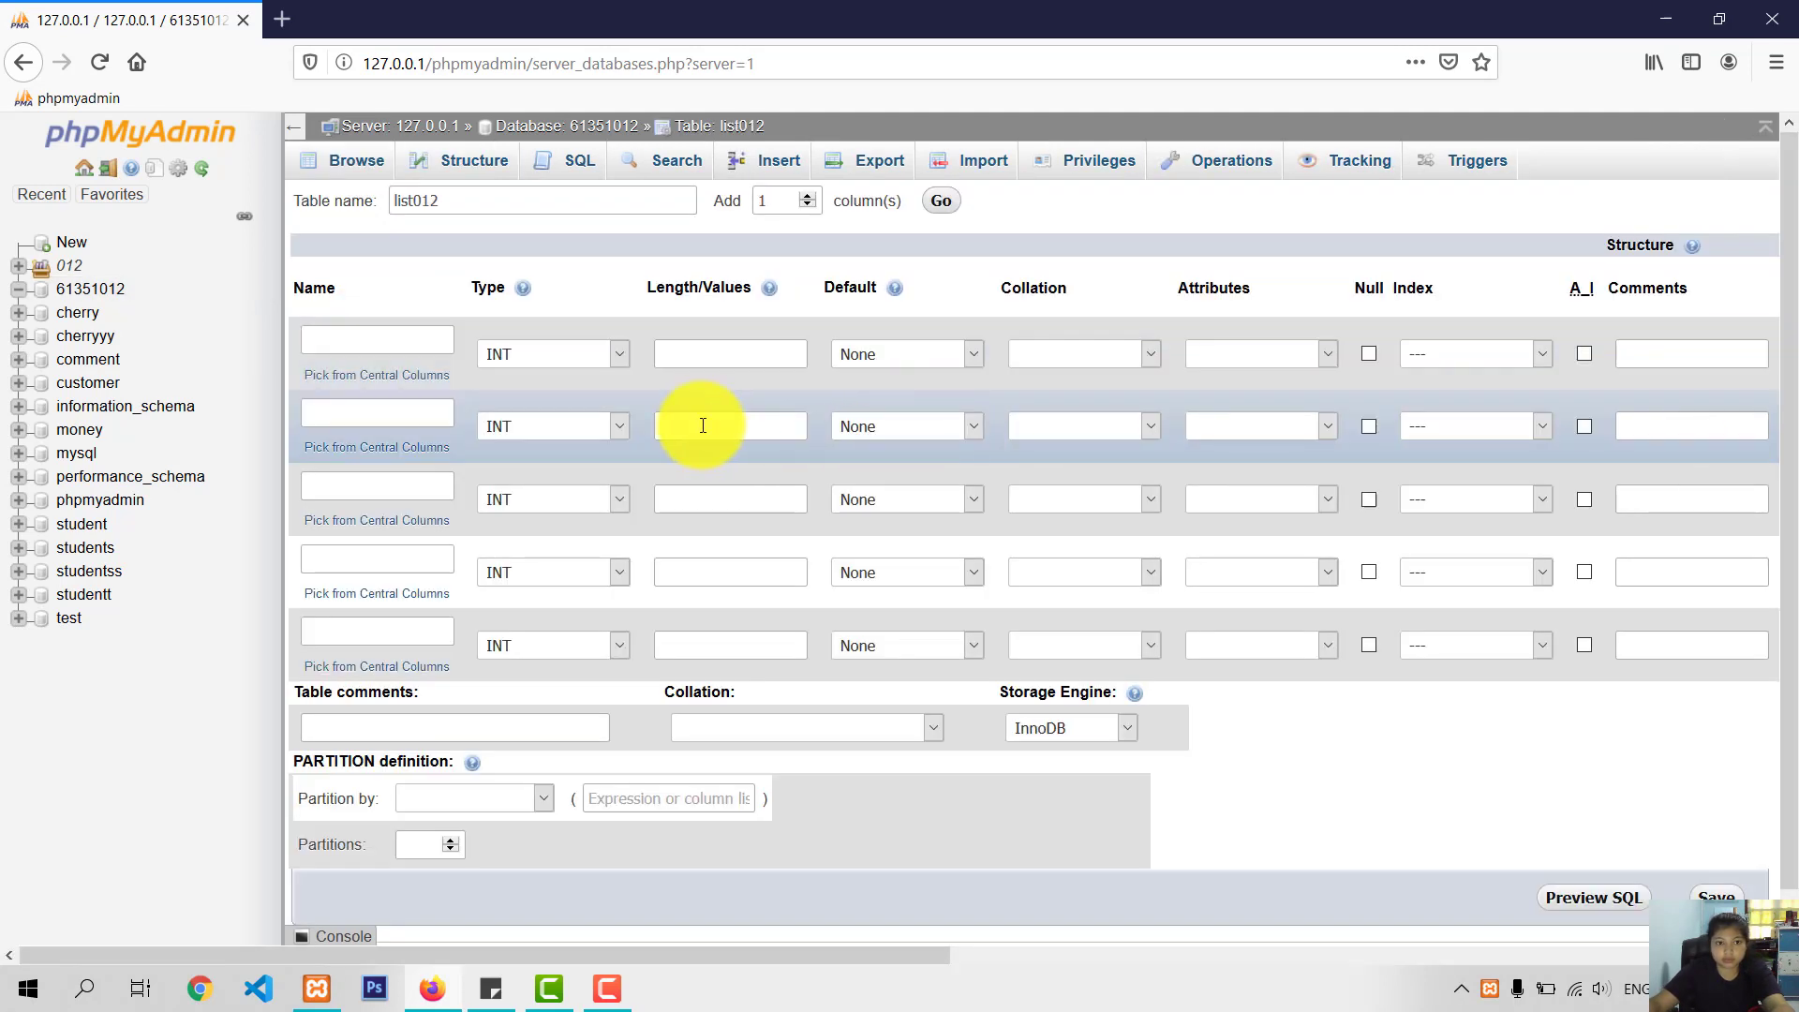
# Step: Name the first two columns of the list012 table Student_ID and Name
pyautogui.click(403, 328)
pyautogui.scroll(-3, 391, 394)
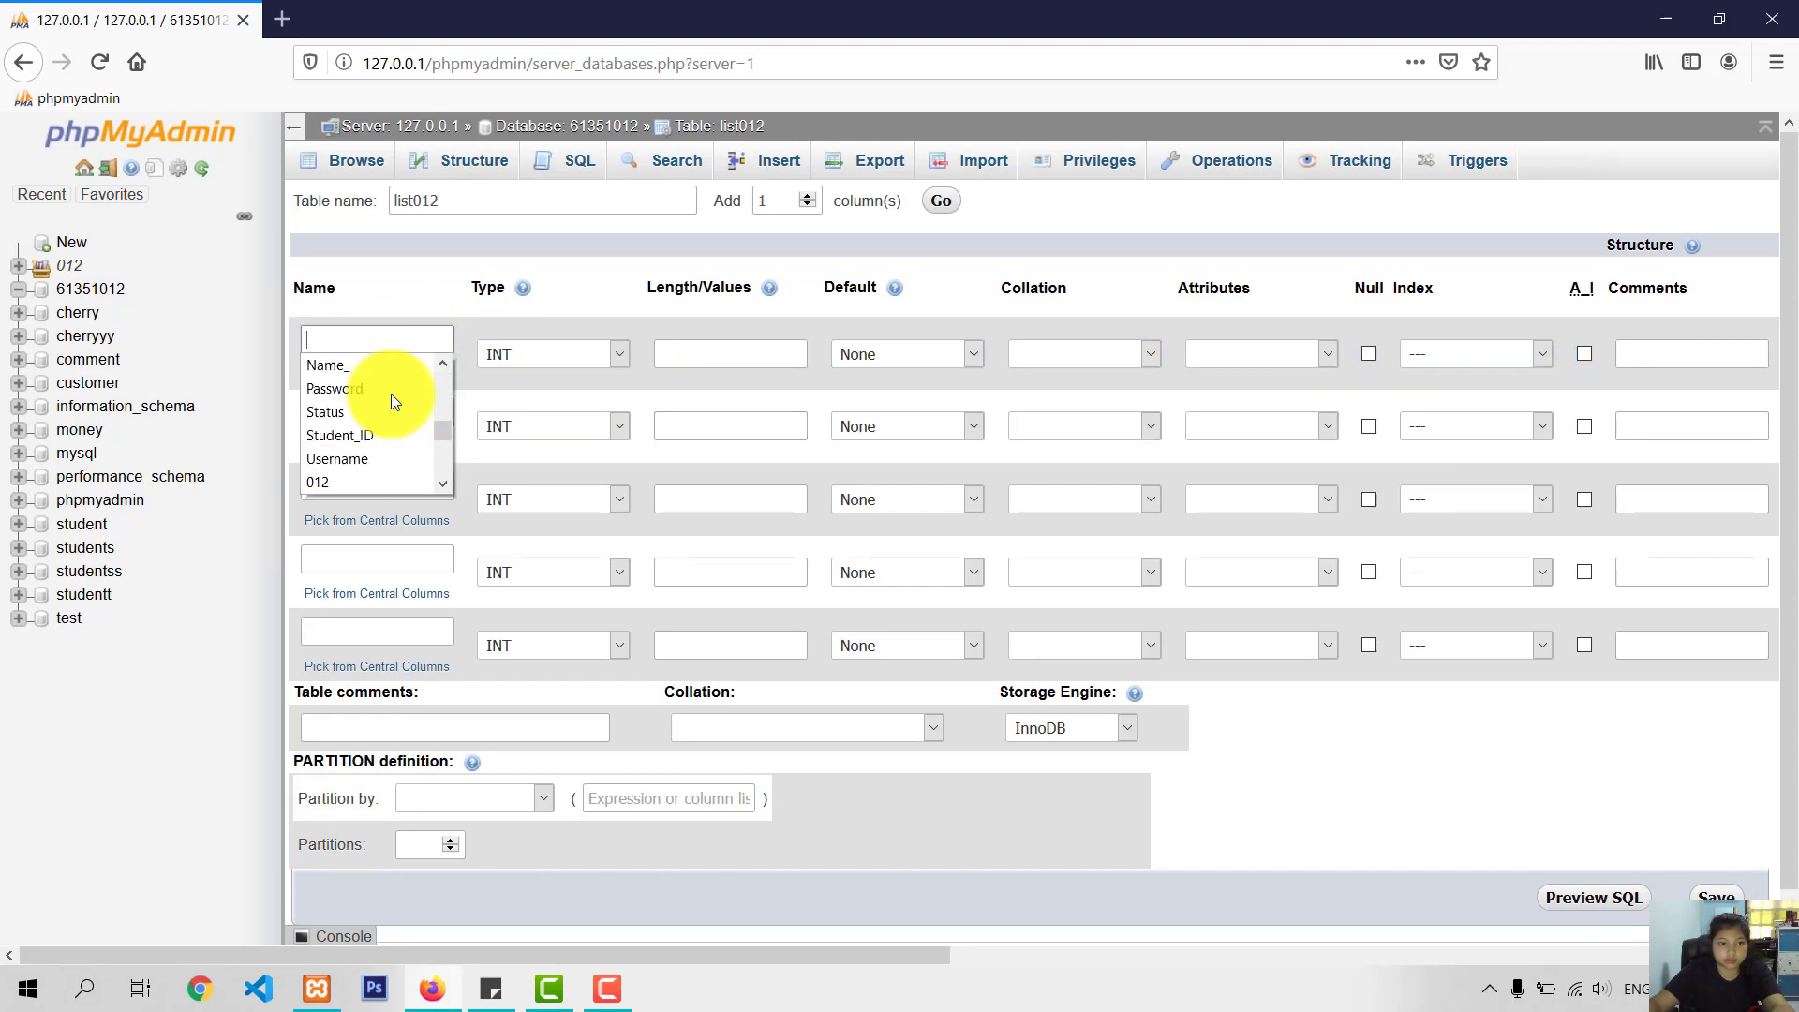
pyautogui.scroll(4, 385, 417)
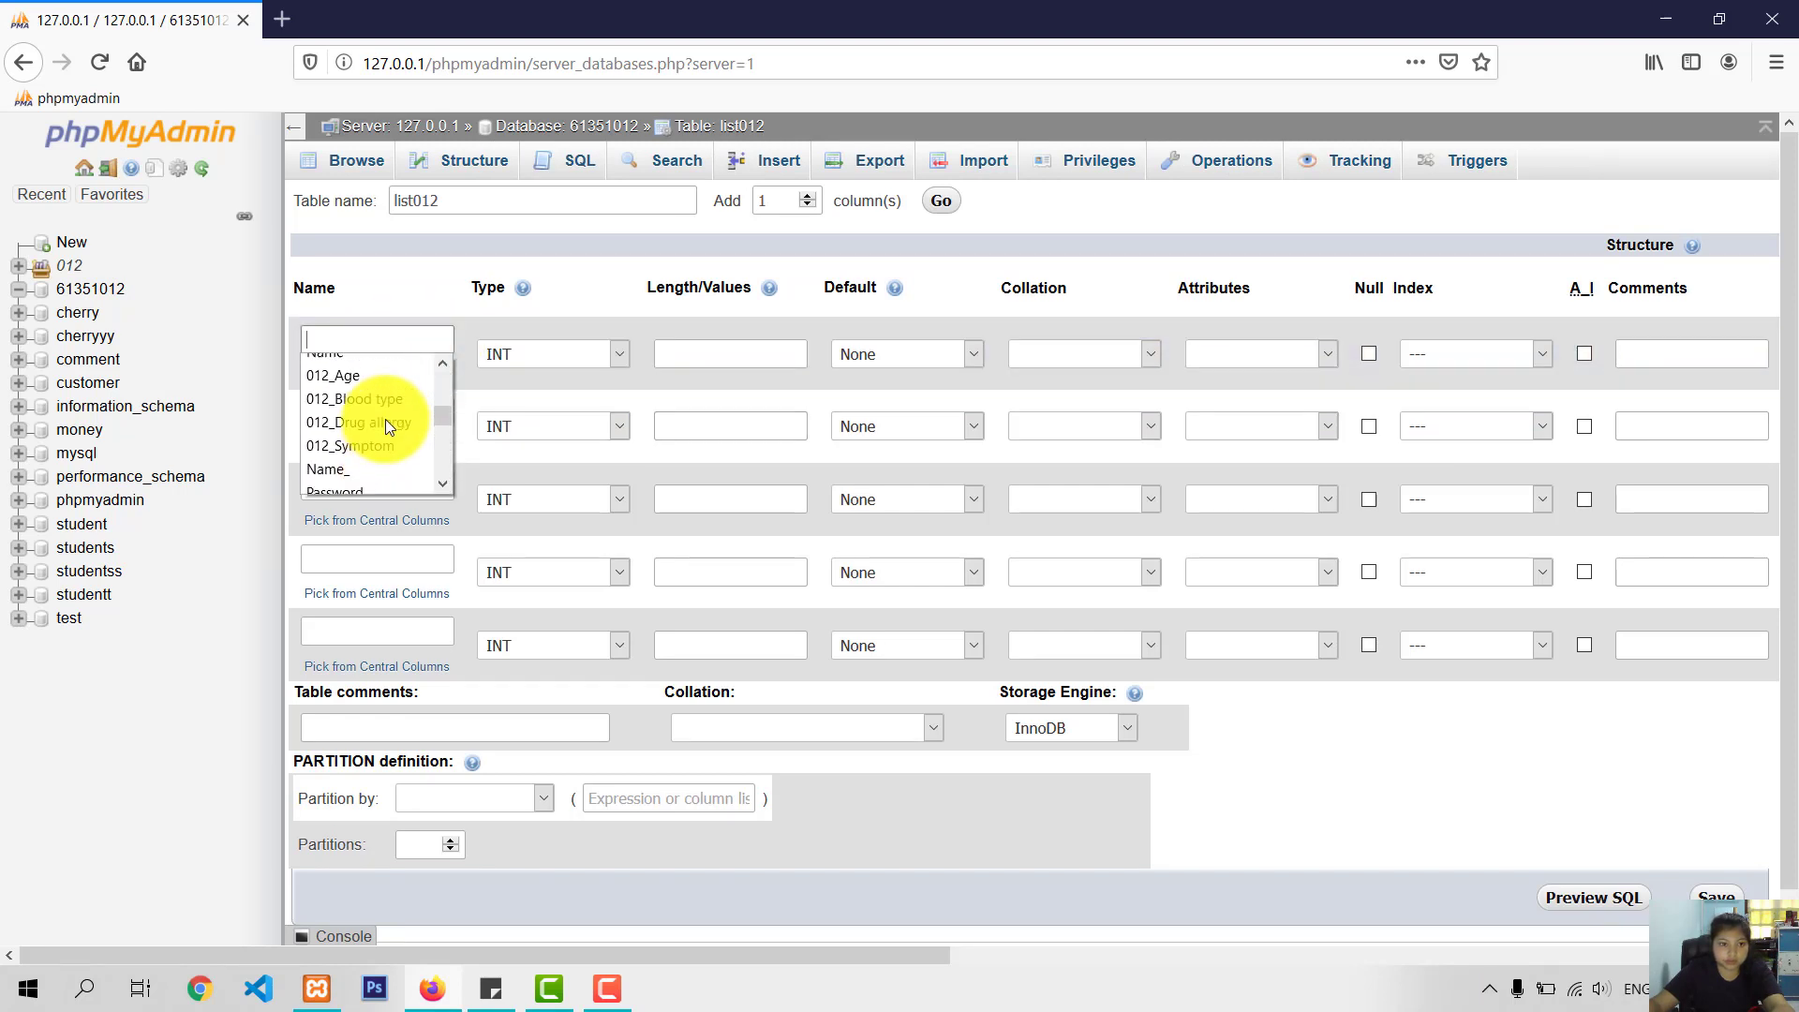
pyautogui.press('Escape')
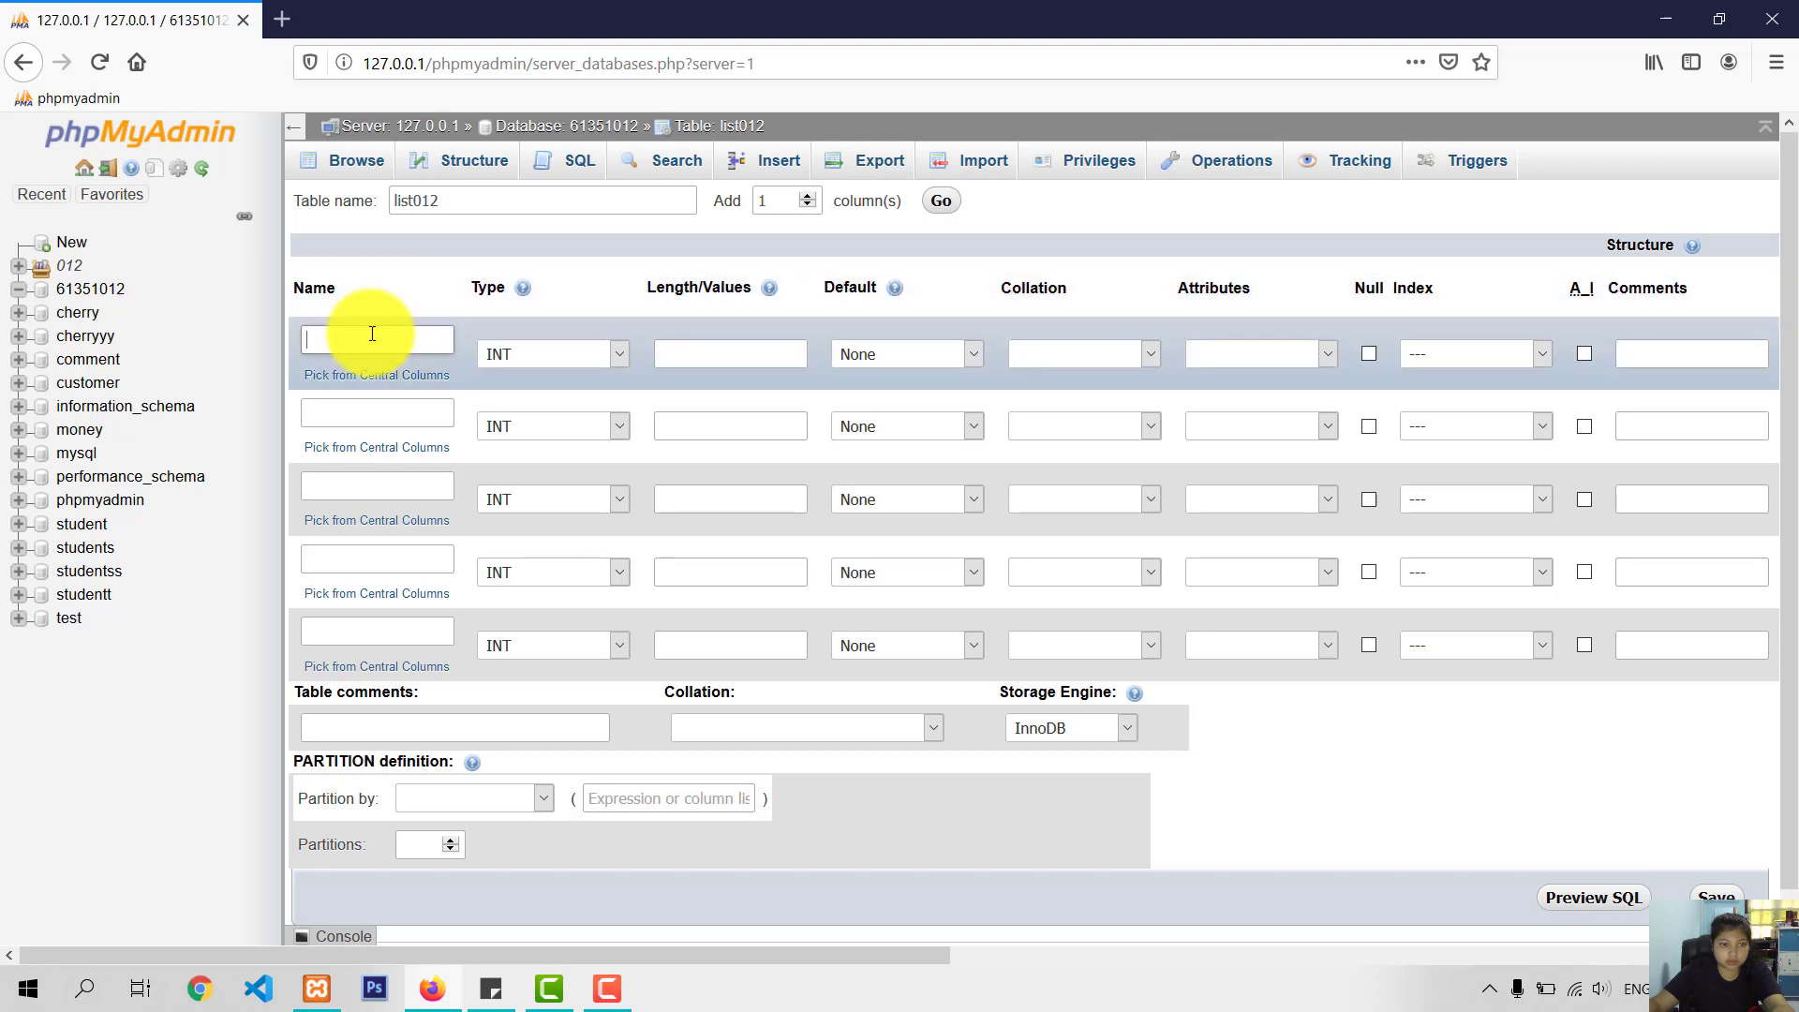
pyautogui.write('S')
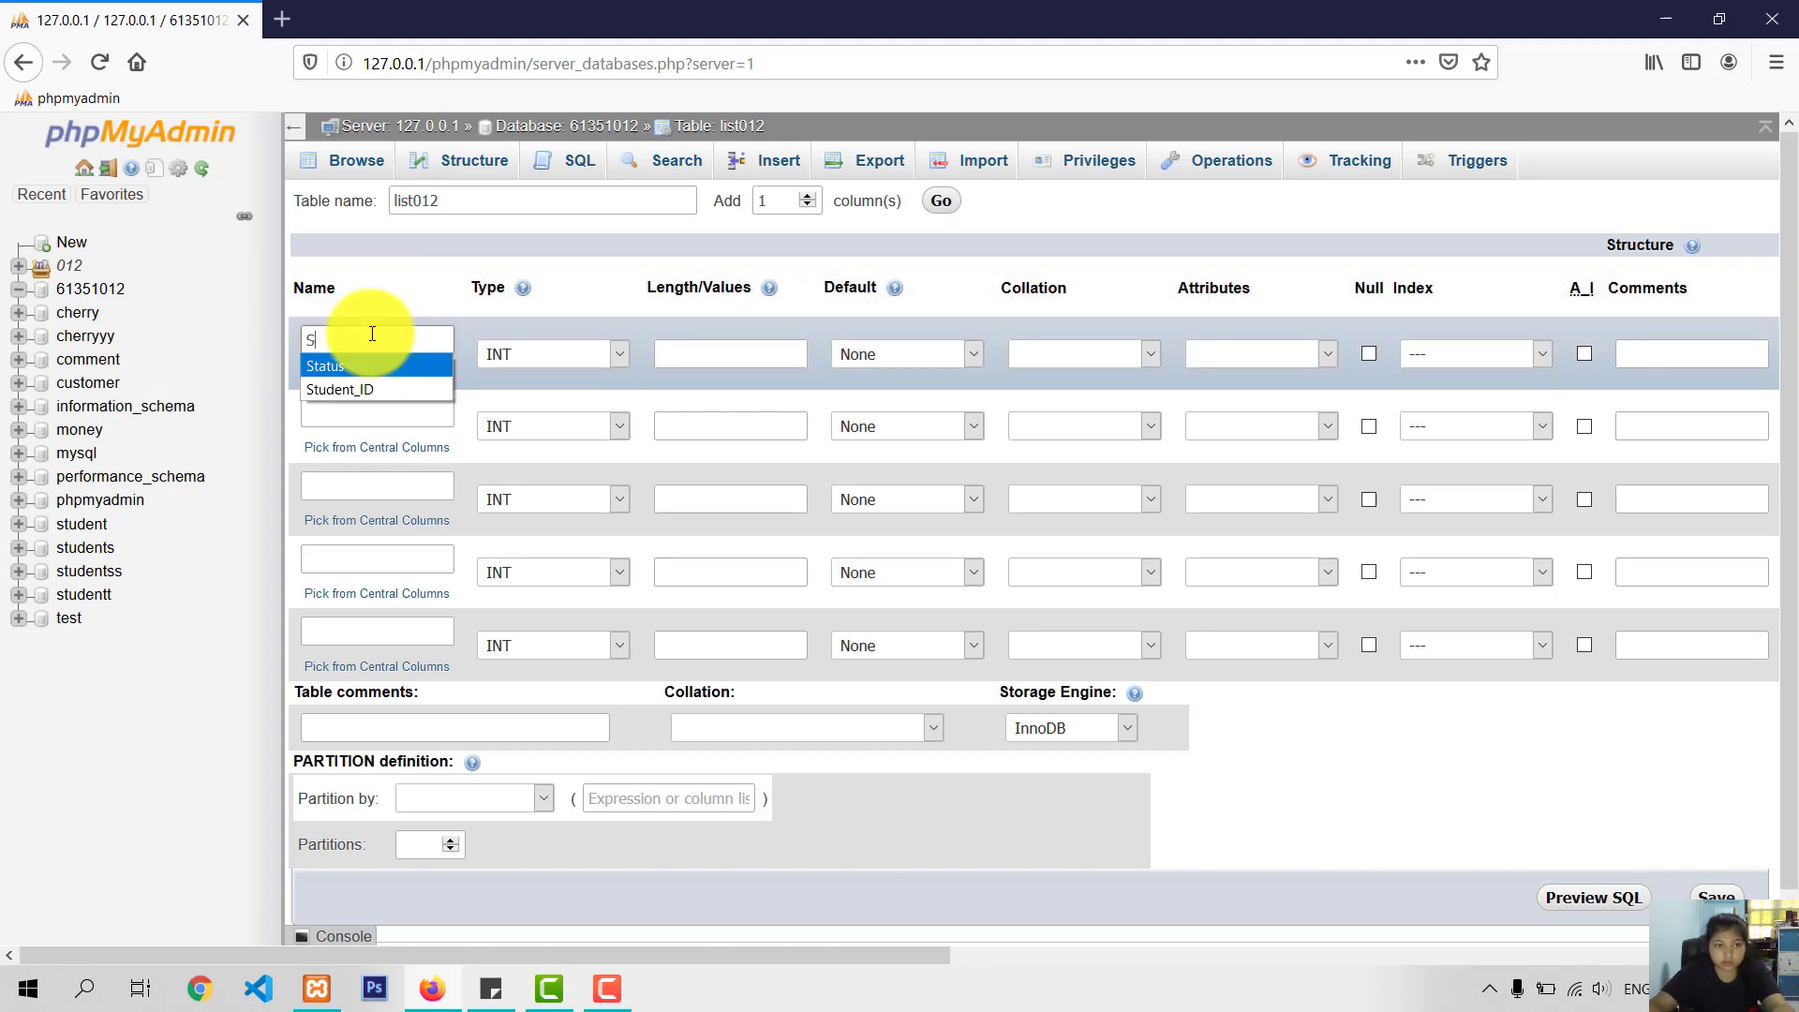
pyautogui.click(364, 389)
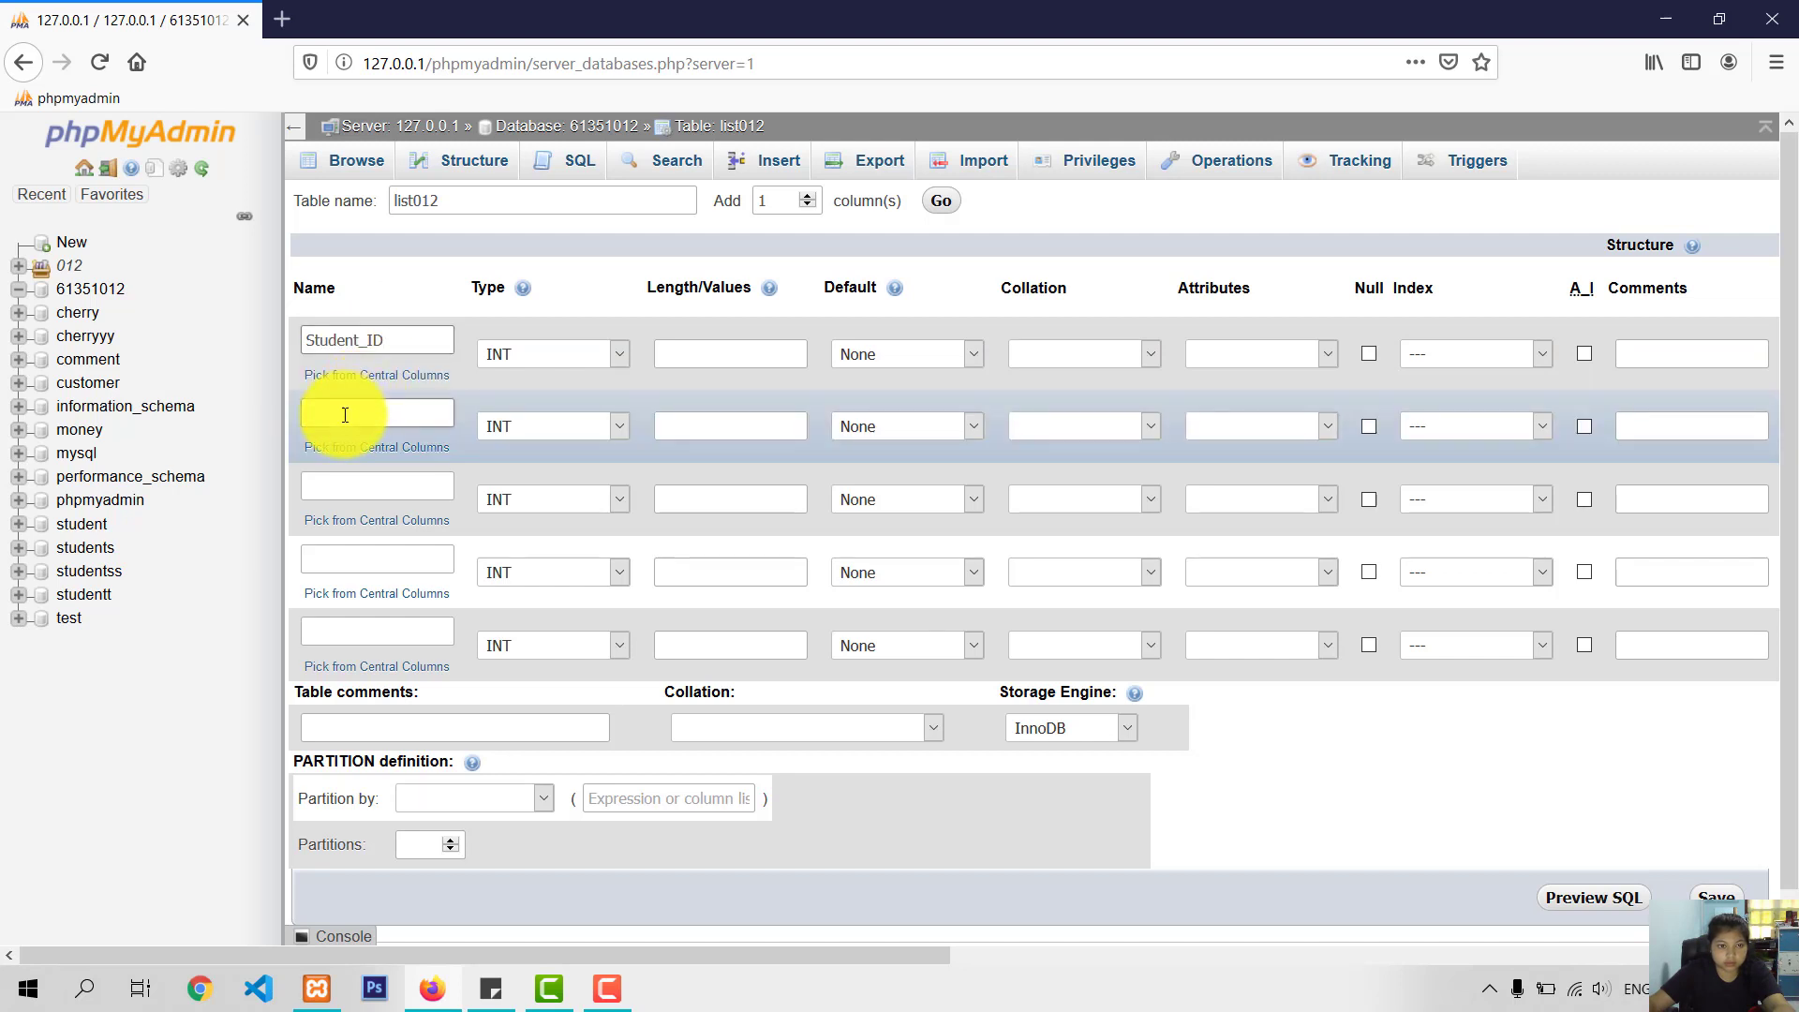
pyautogui.click(345, 415)
pyautogui.write('S')
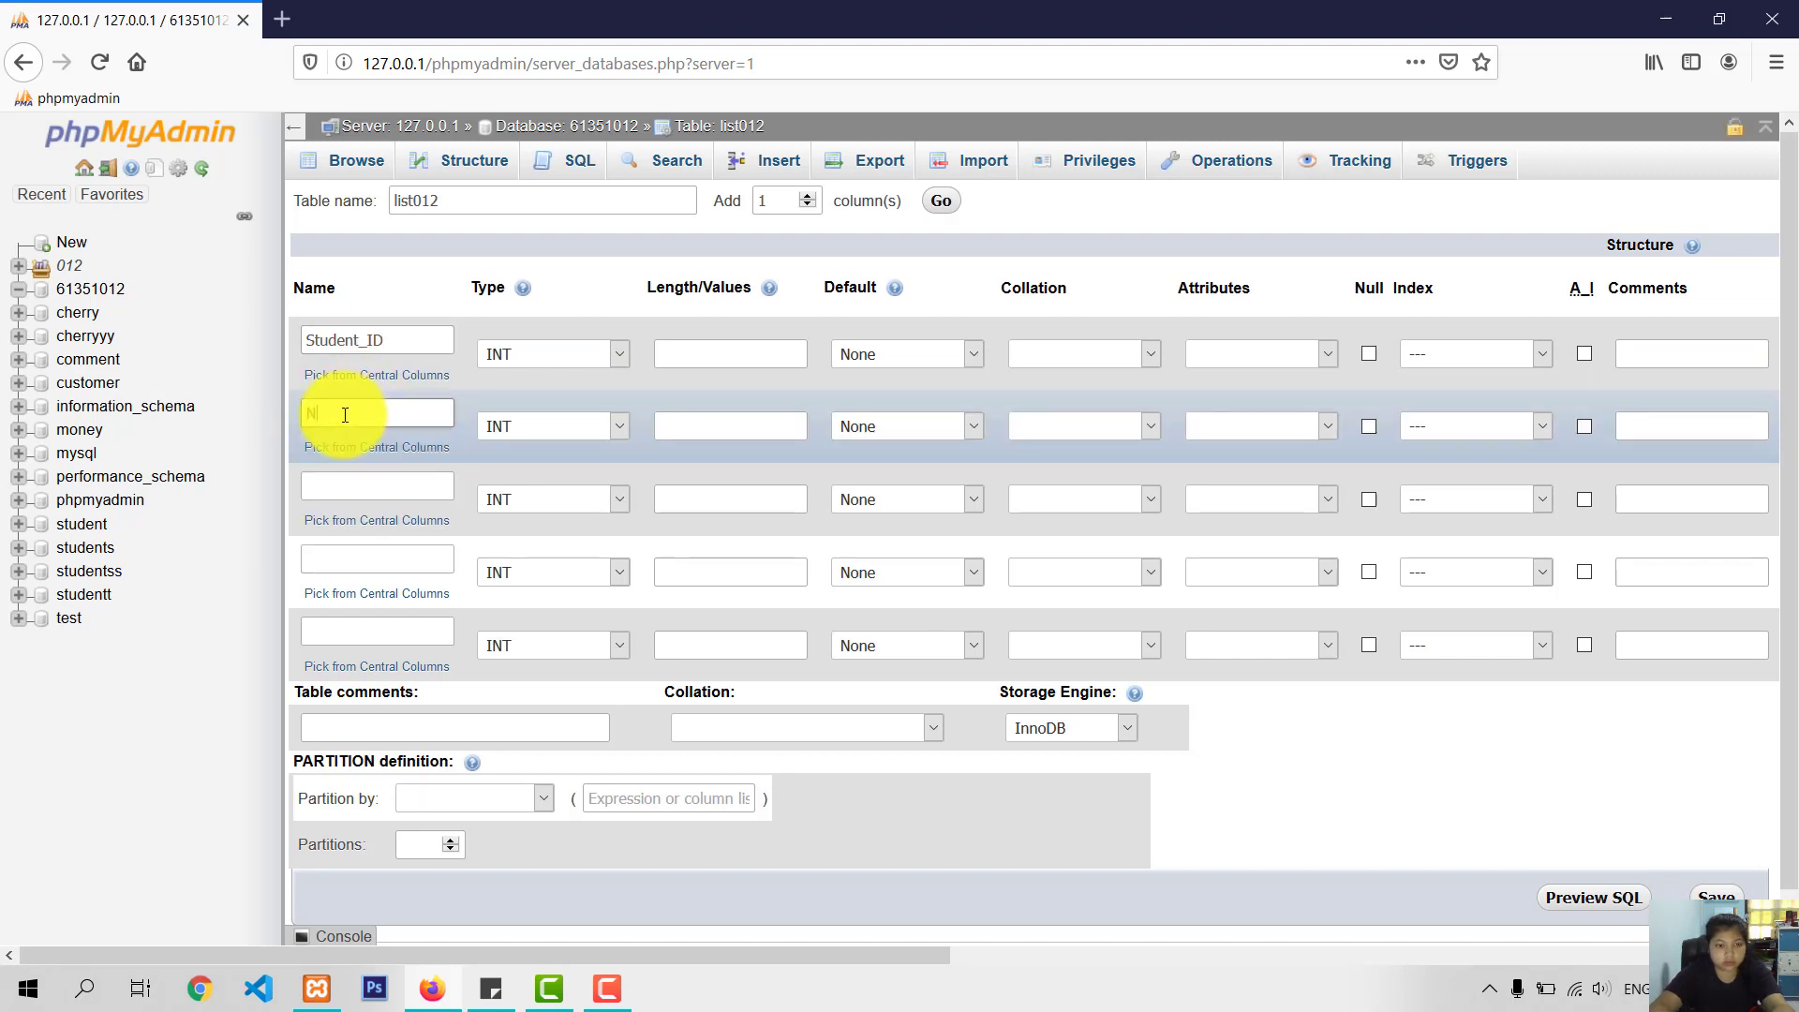
pyautogui.write('am')
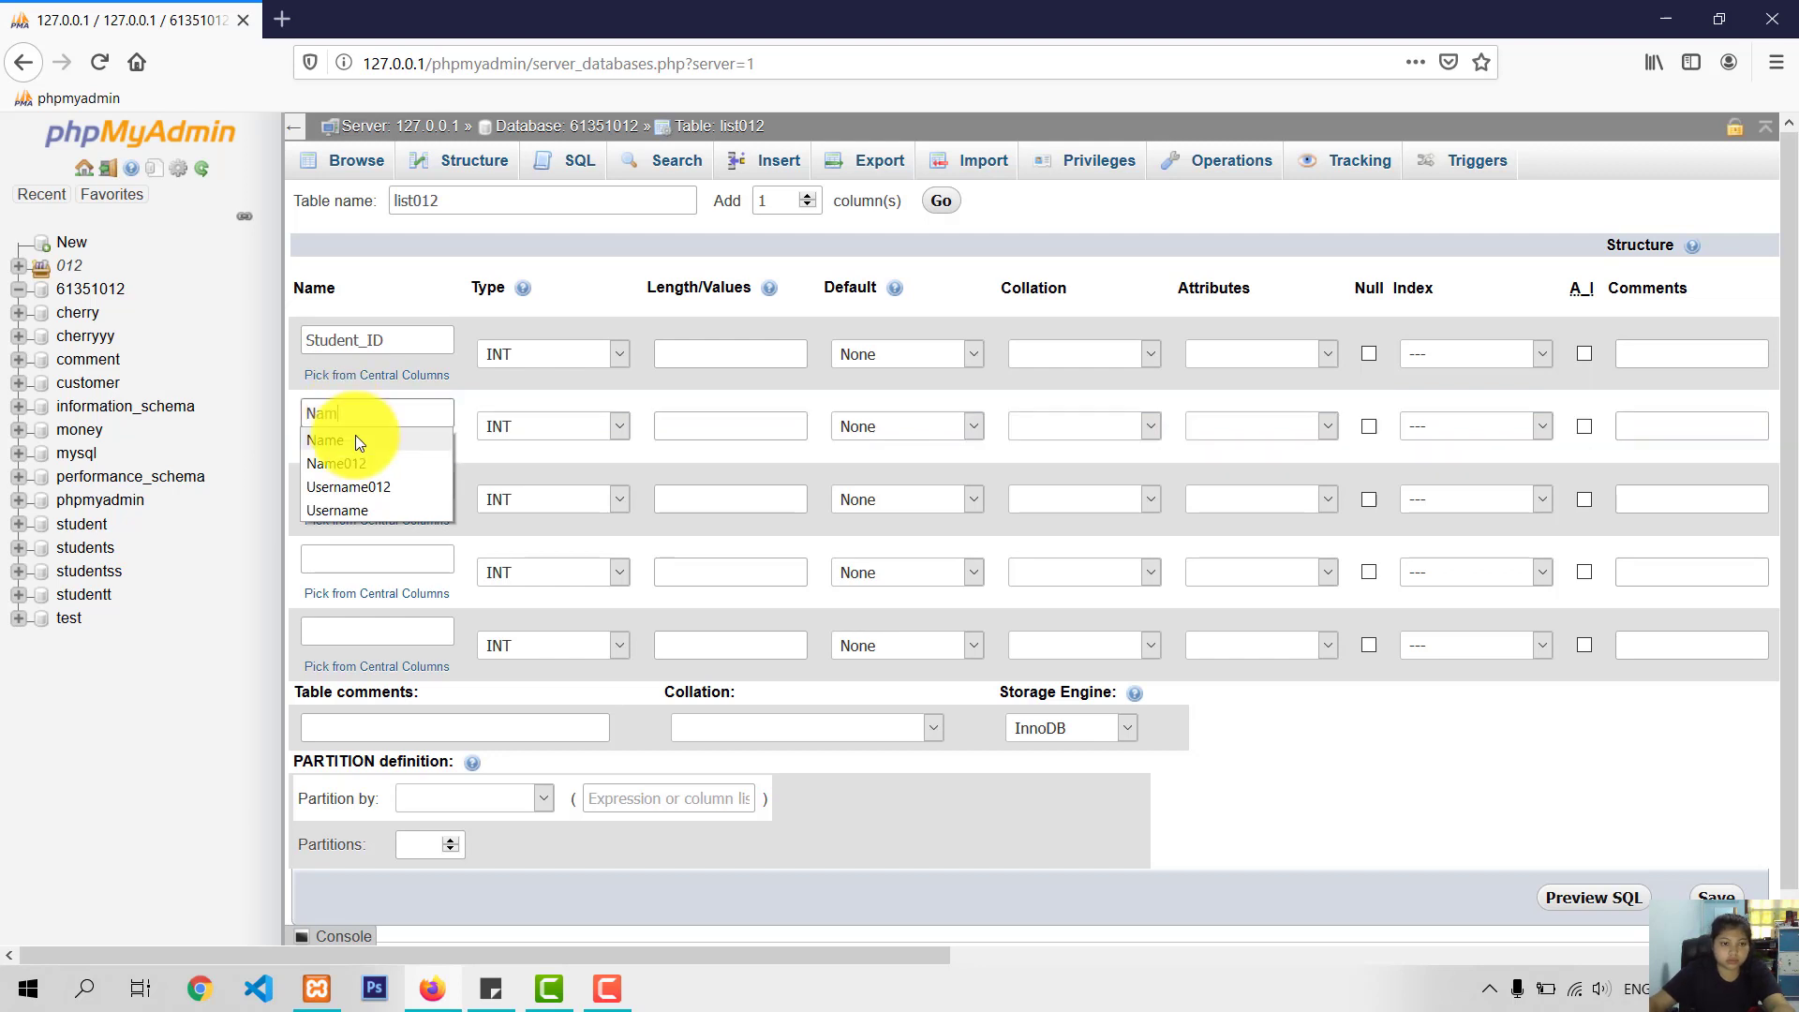
pyautogui.click(356, 438)
# Step: Name the third, fourth and fifth columns of the table Subject_ID, Subjectname and Unit
pyautogui.click(337, 488)
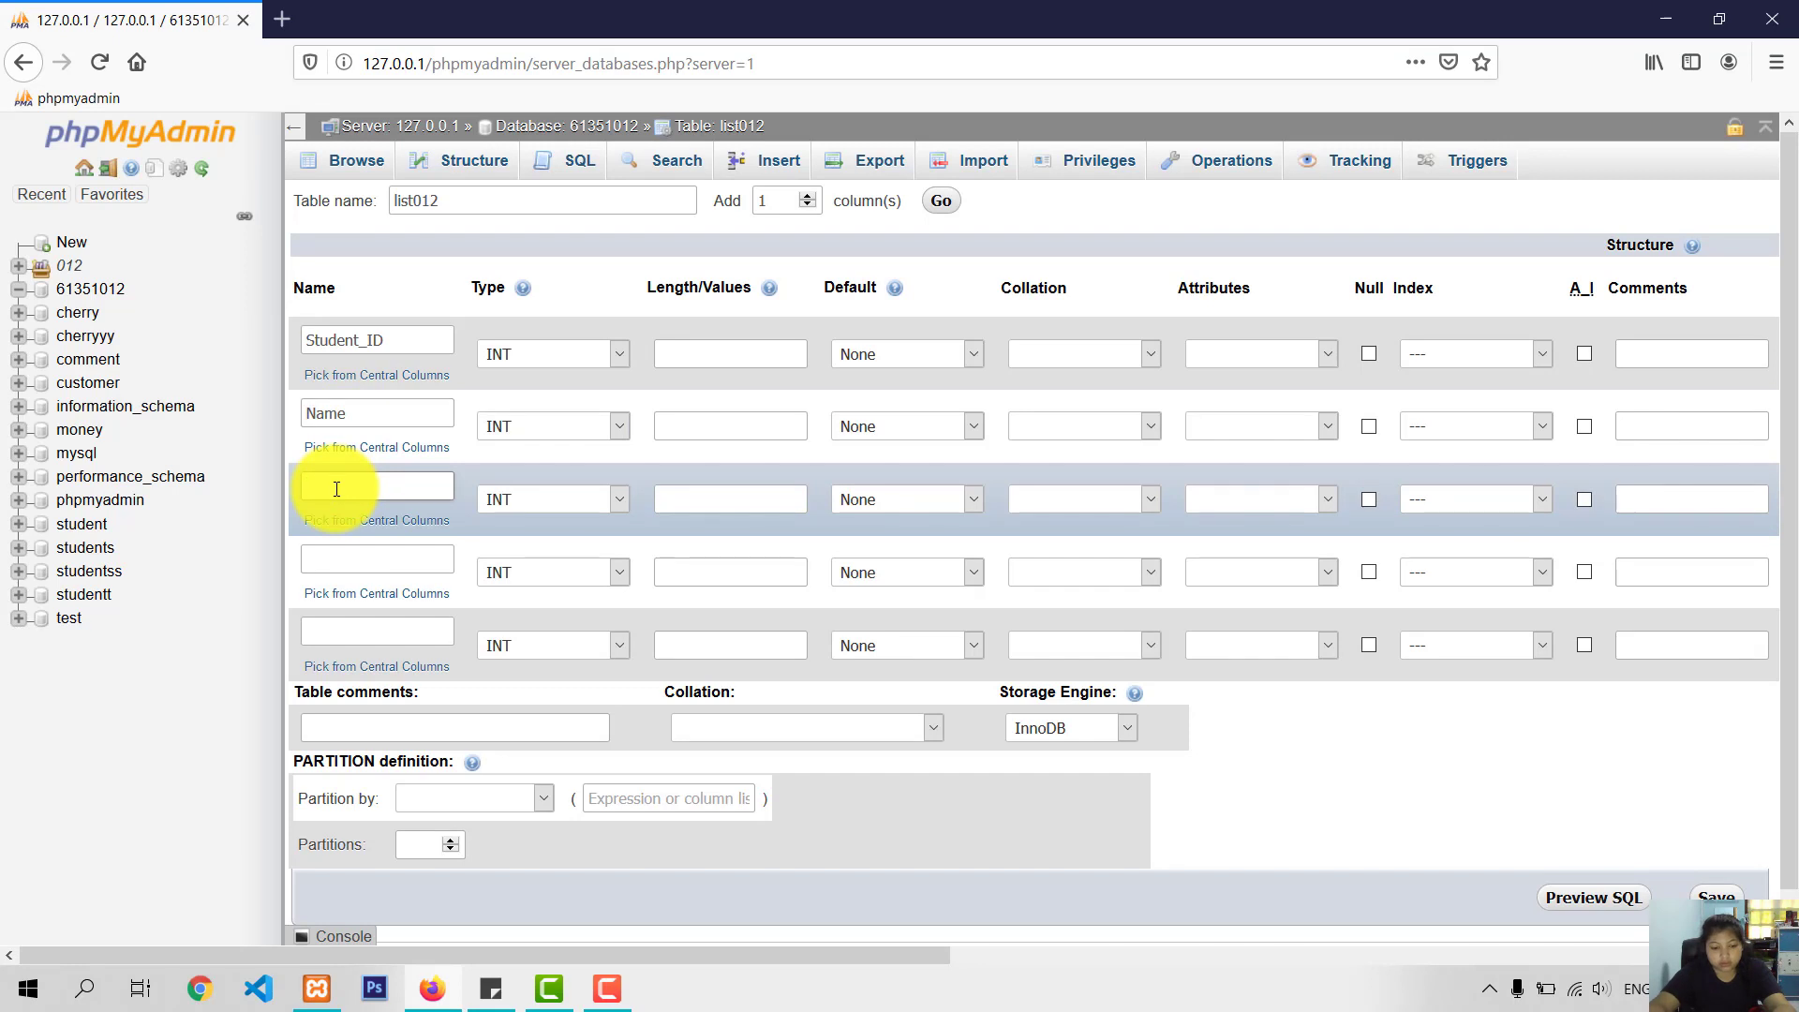
pyautogui.write('Su')
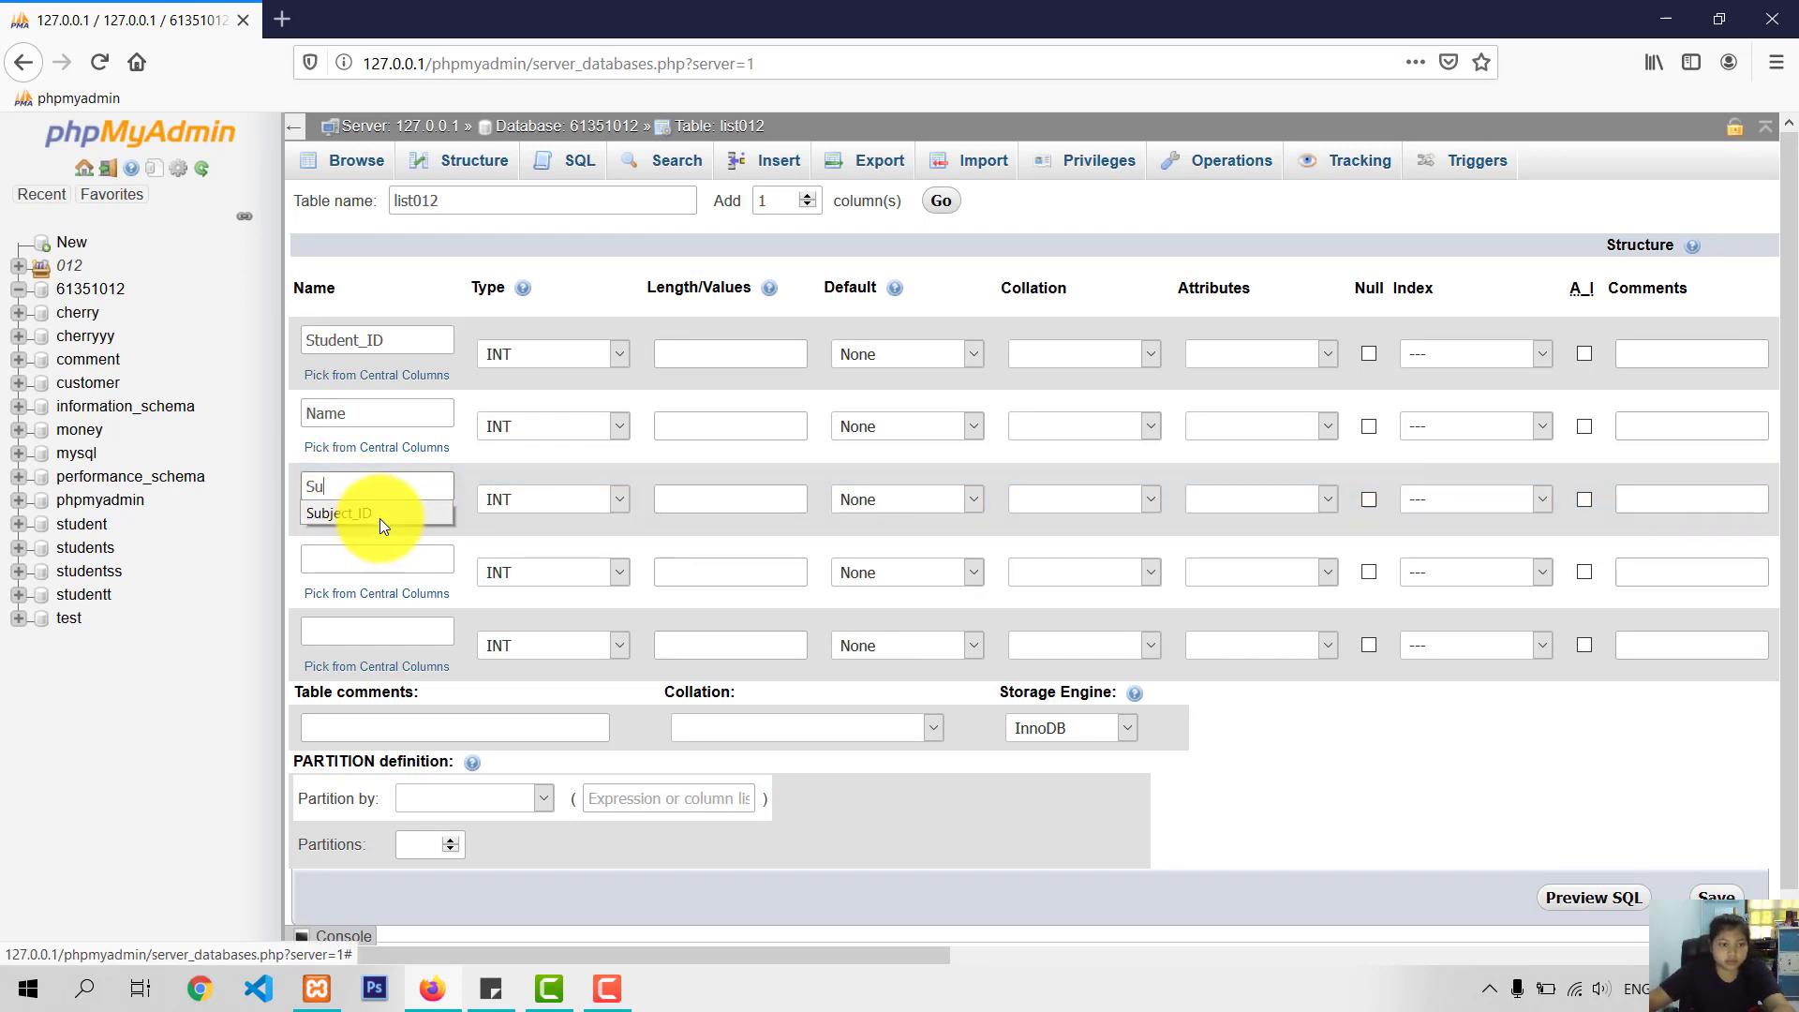
pyautogui.click(381, 516)
pyautogui.click(354, 563)
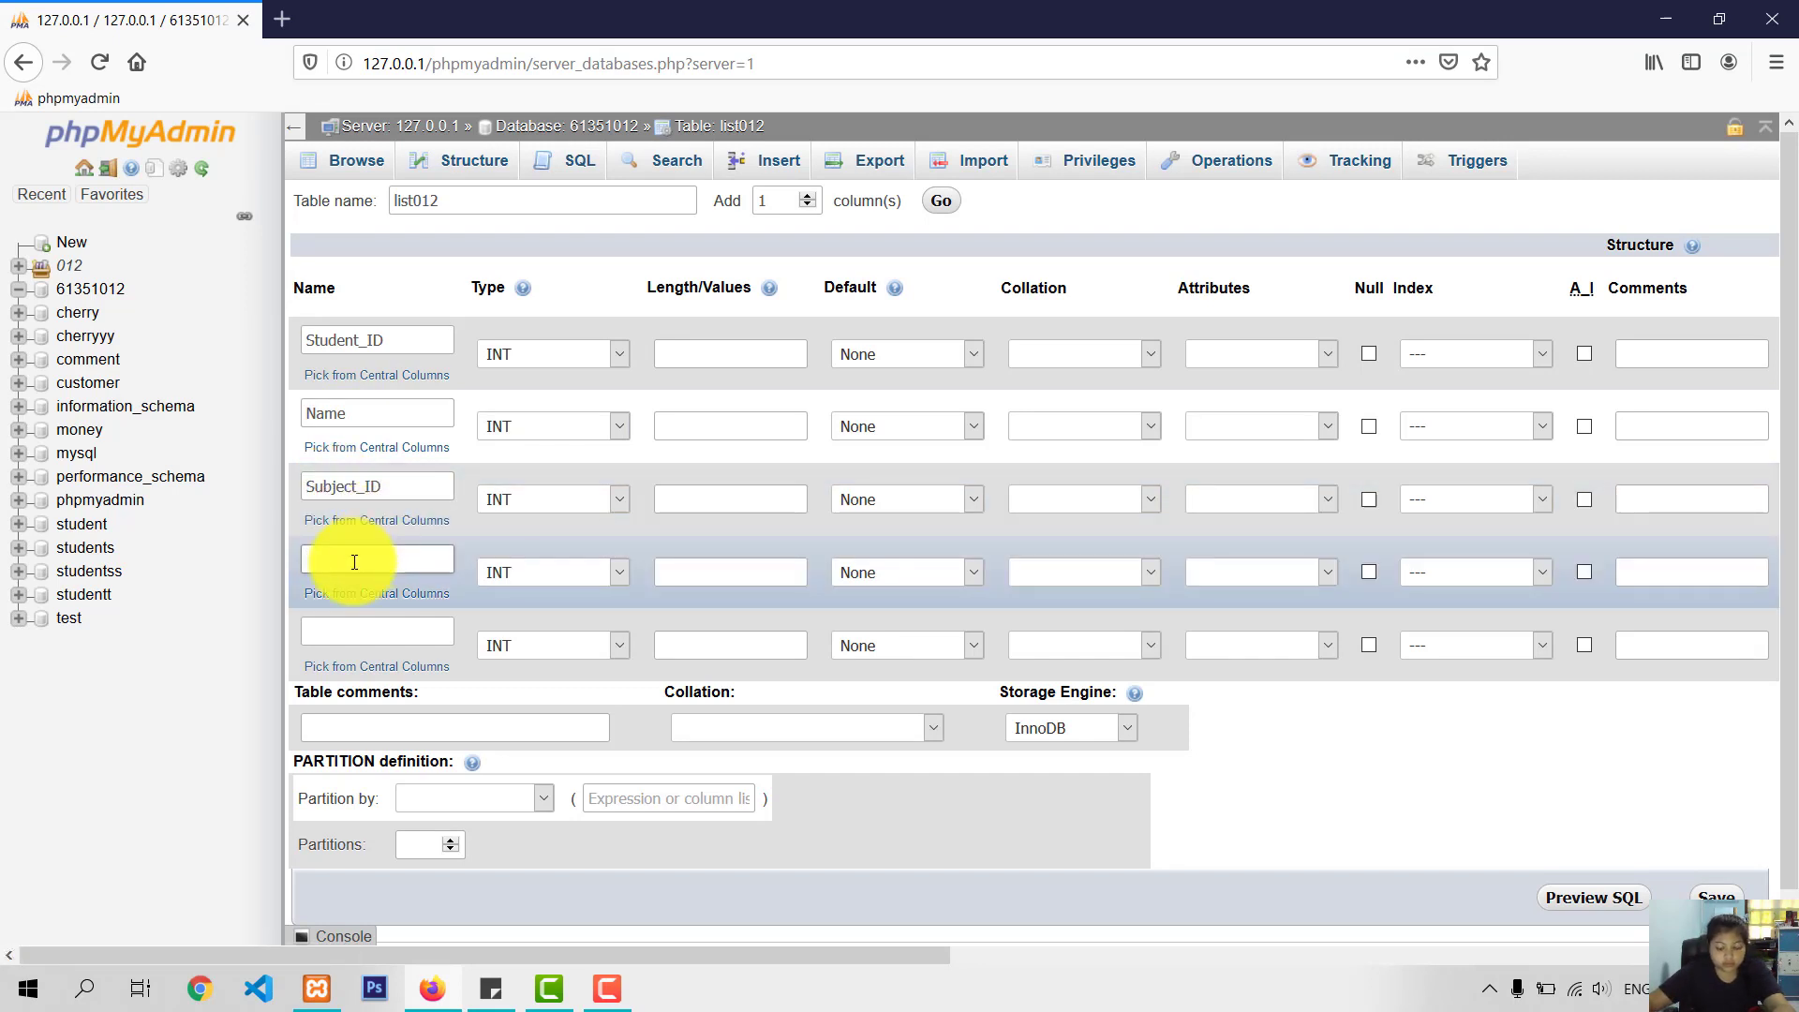
pyautogui.write('Subj')
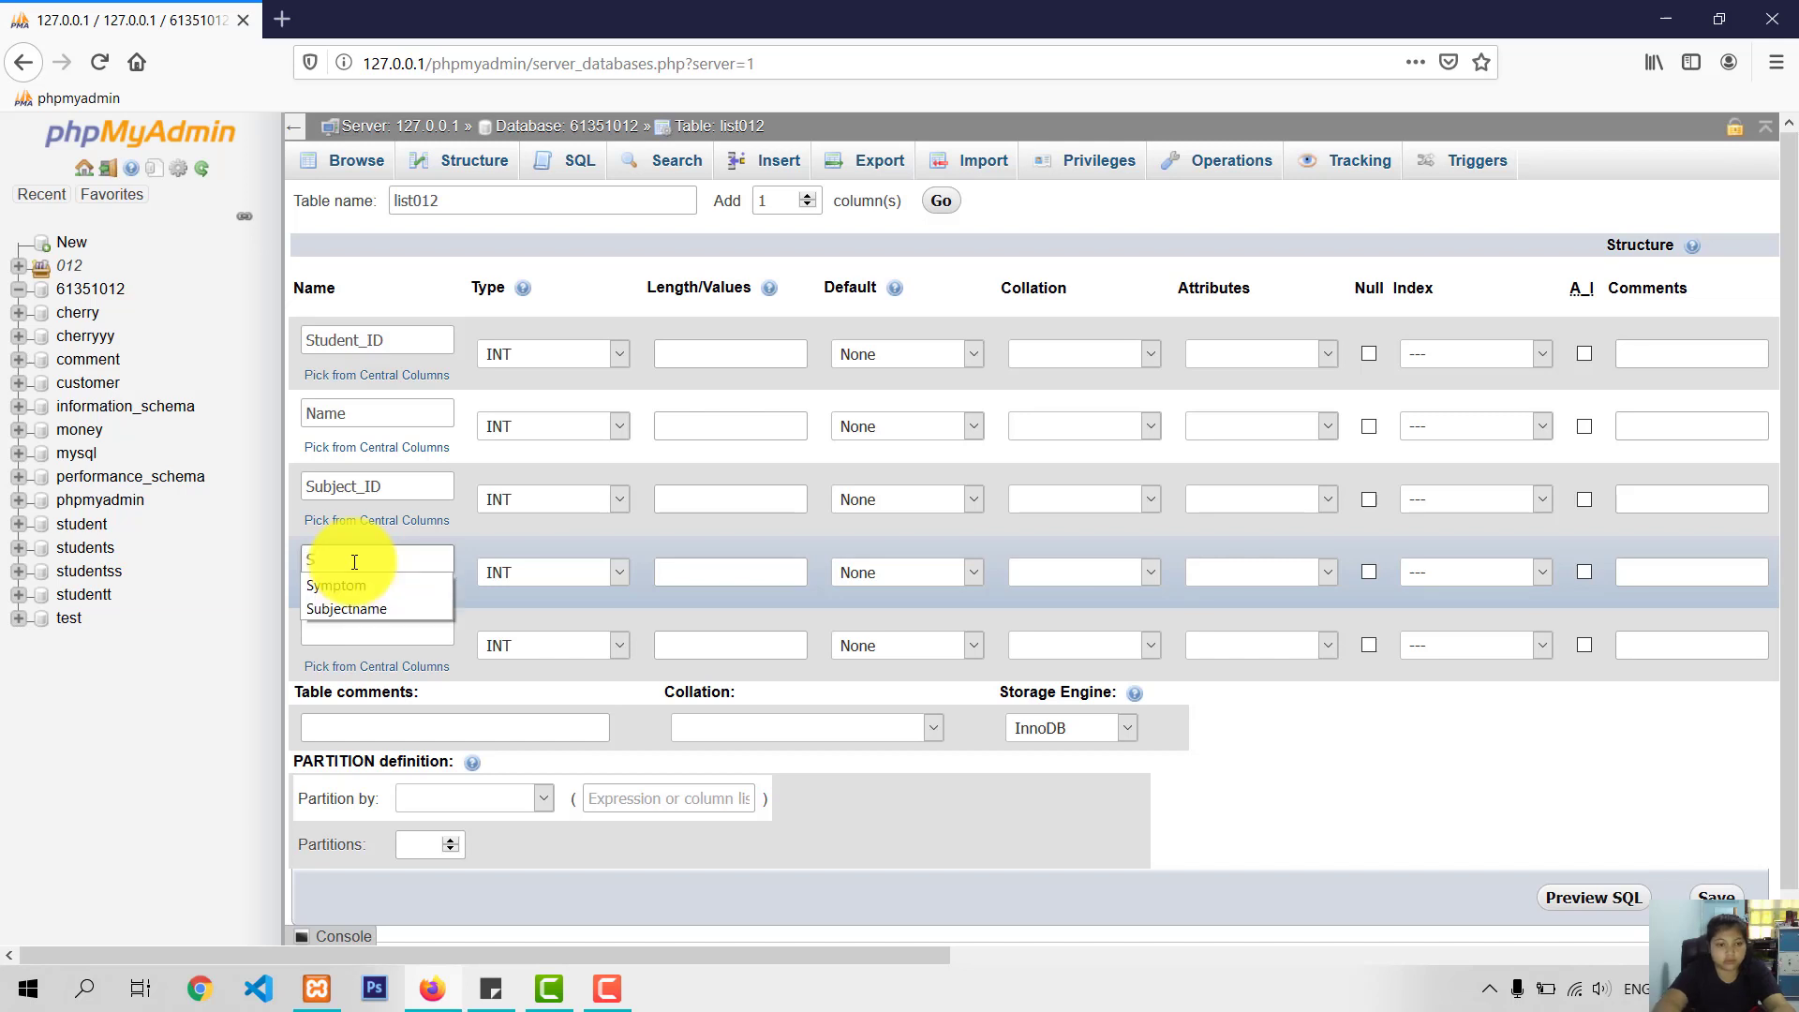
pyautogui.click(335, 588)
pyautogui.click(342, 632)
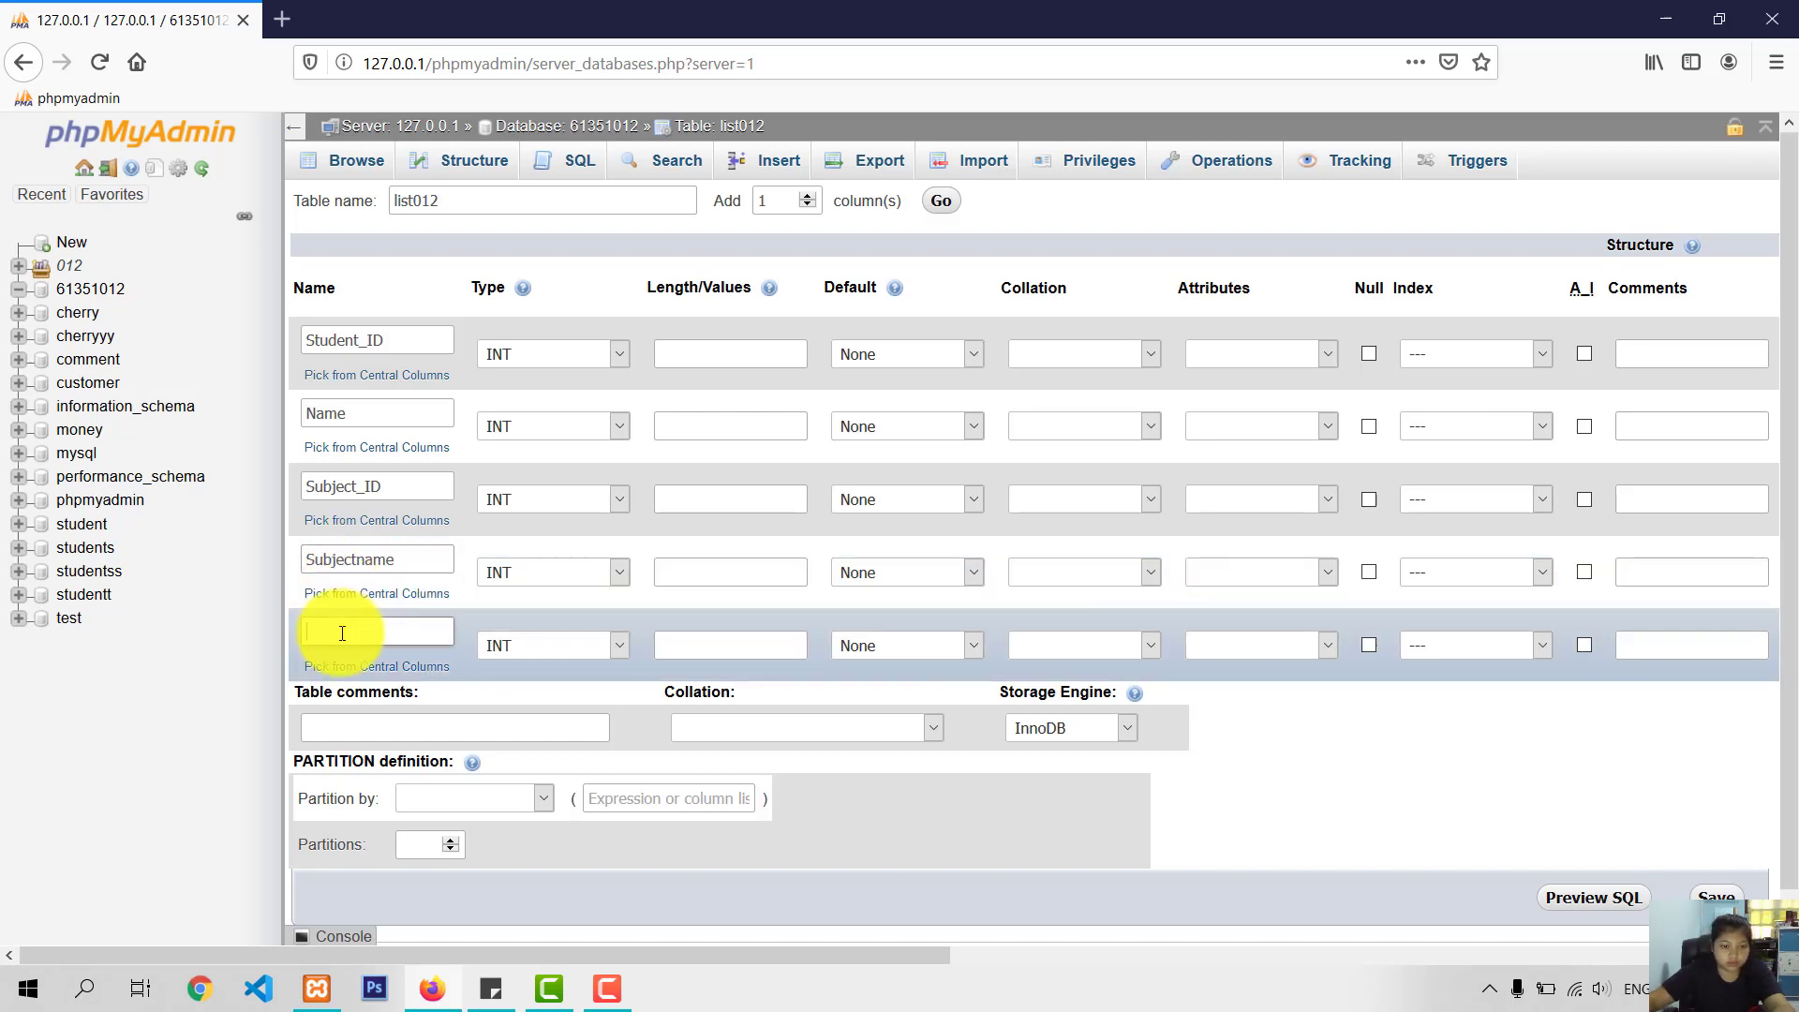
pyautogui.write('U')
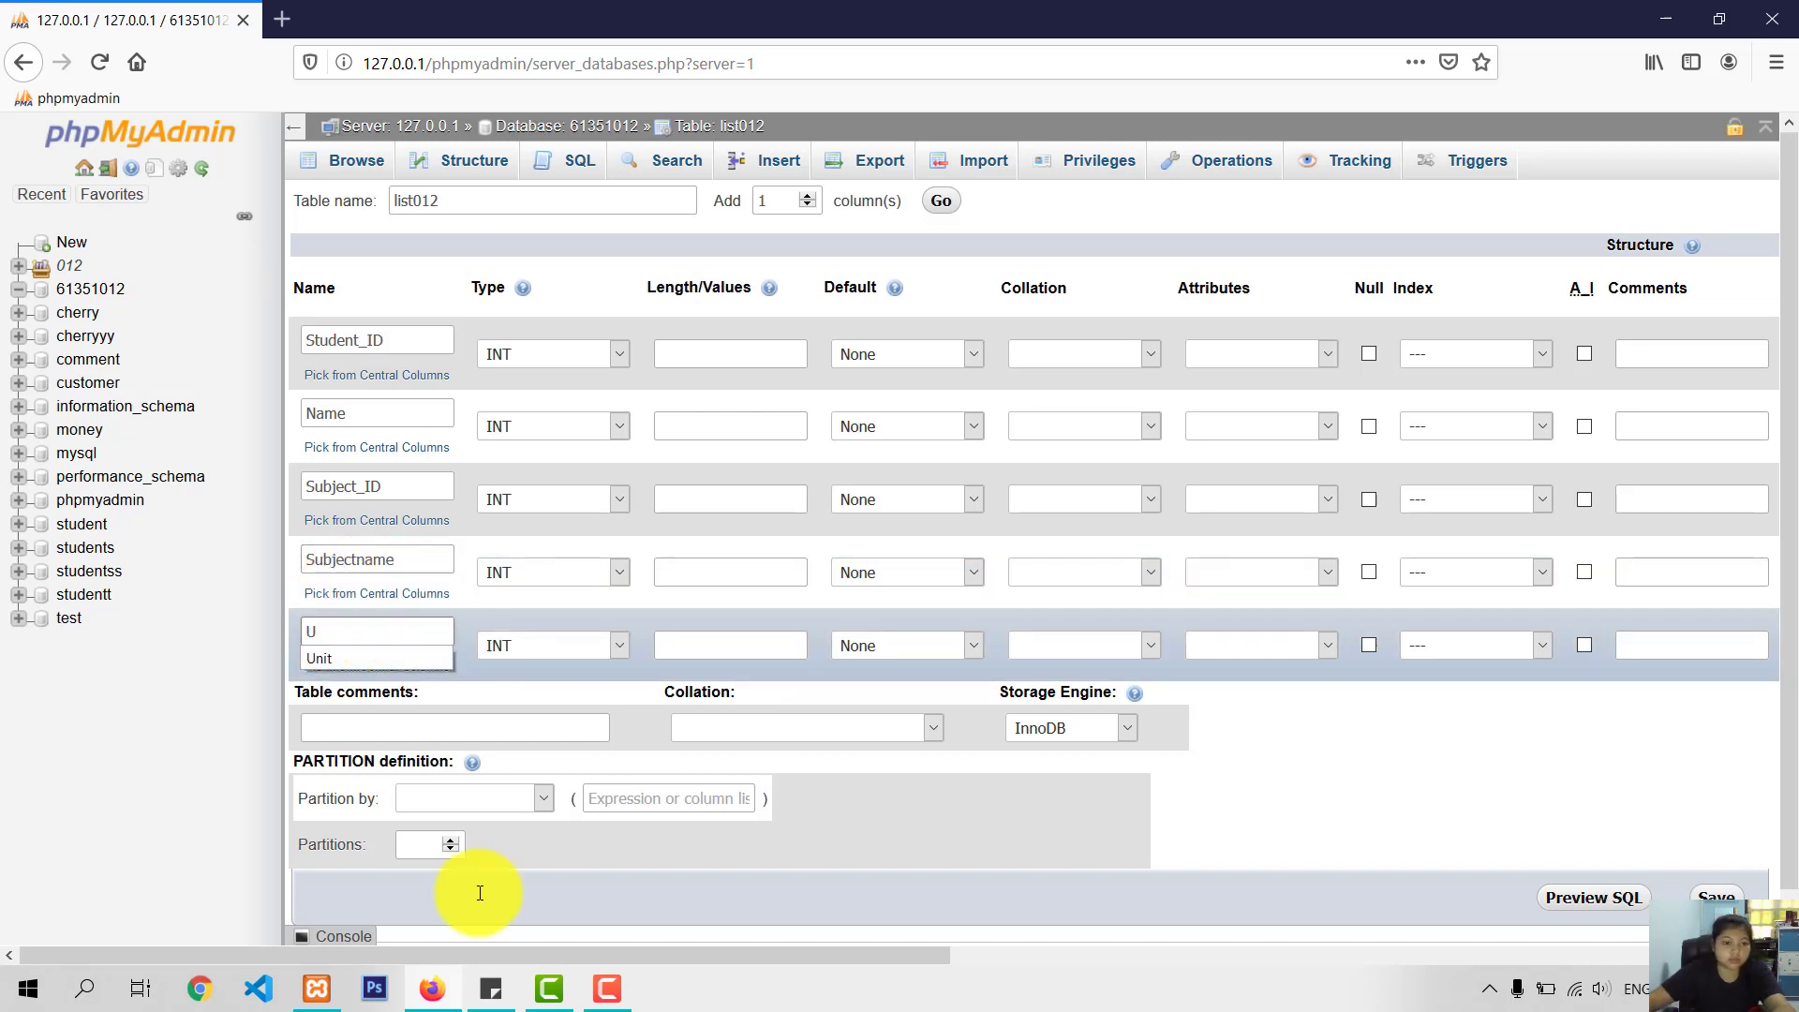
pyautogui.click(345, 658)
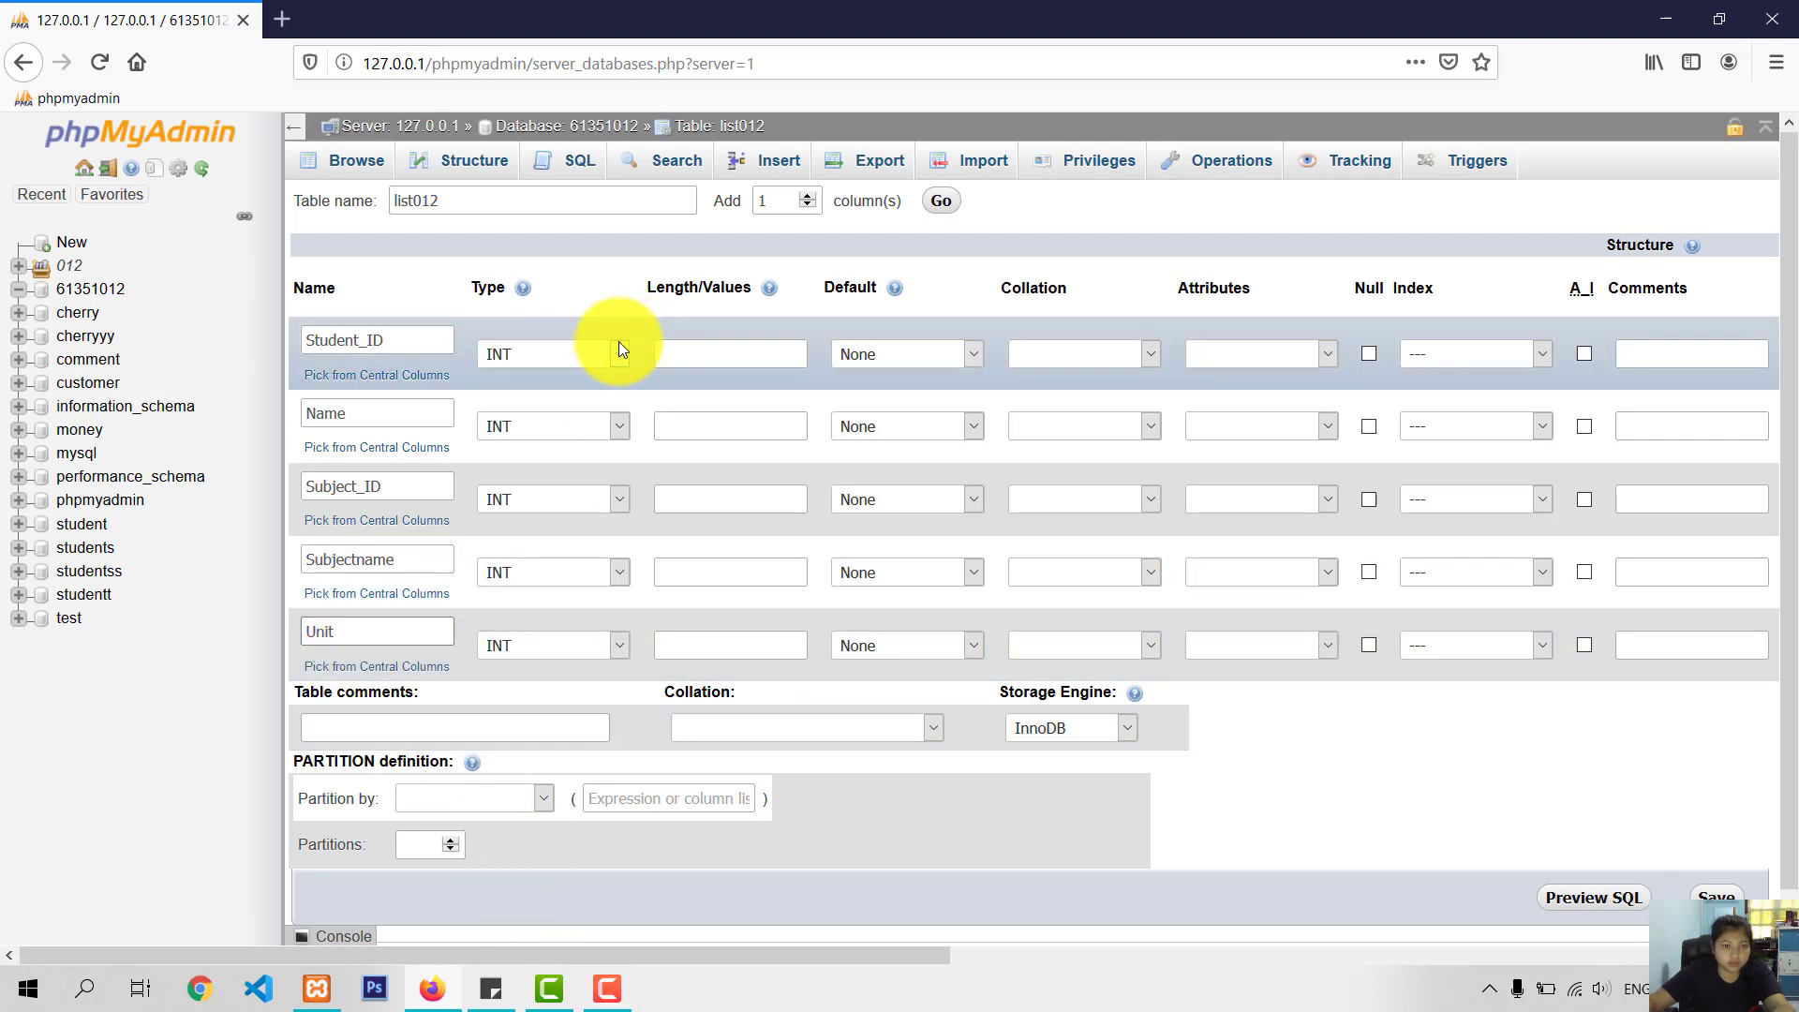
# Step: Set the data type to INT for Student_ID and Subject_ID, and to VARCHAR for Name and Subjectname
pyautogui.click(551, 354)
pyautogui.click(552, 383)
pyautogui.click(547, 425)
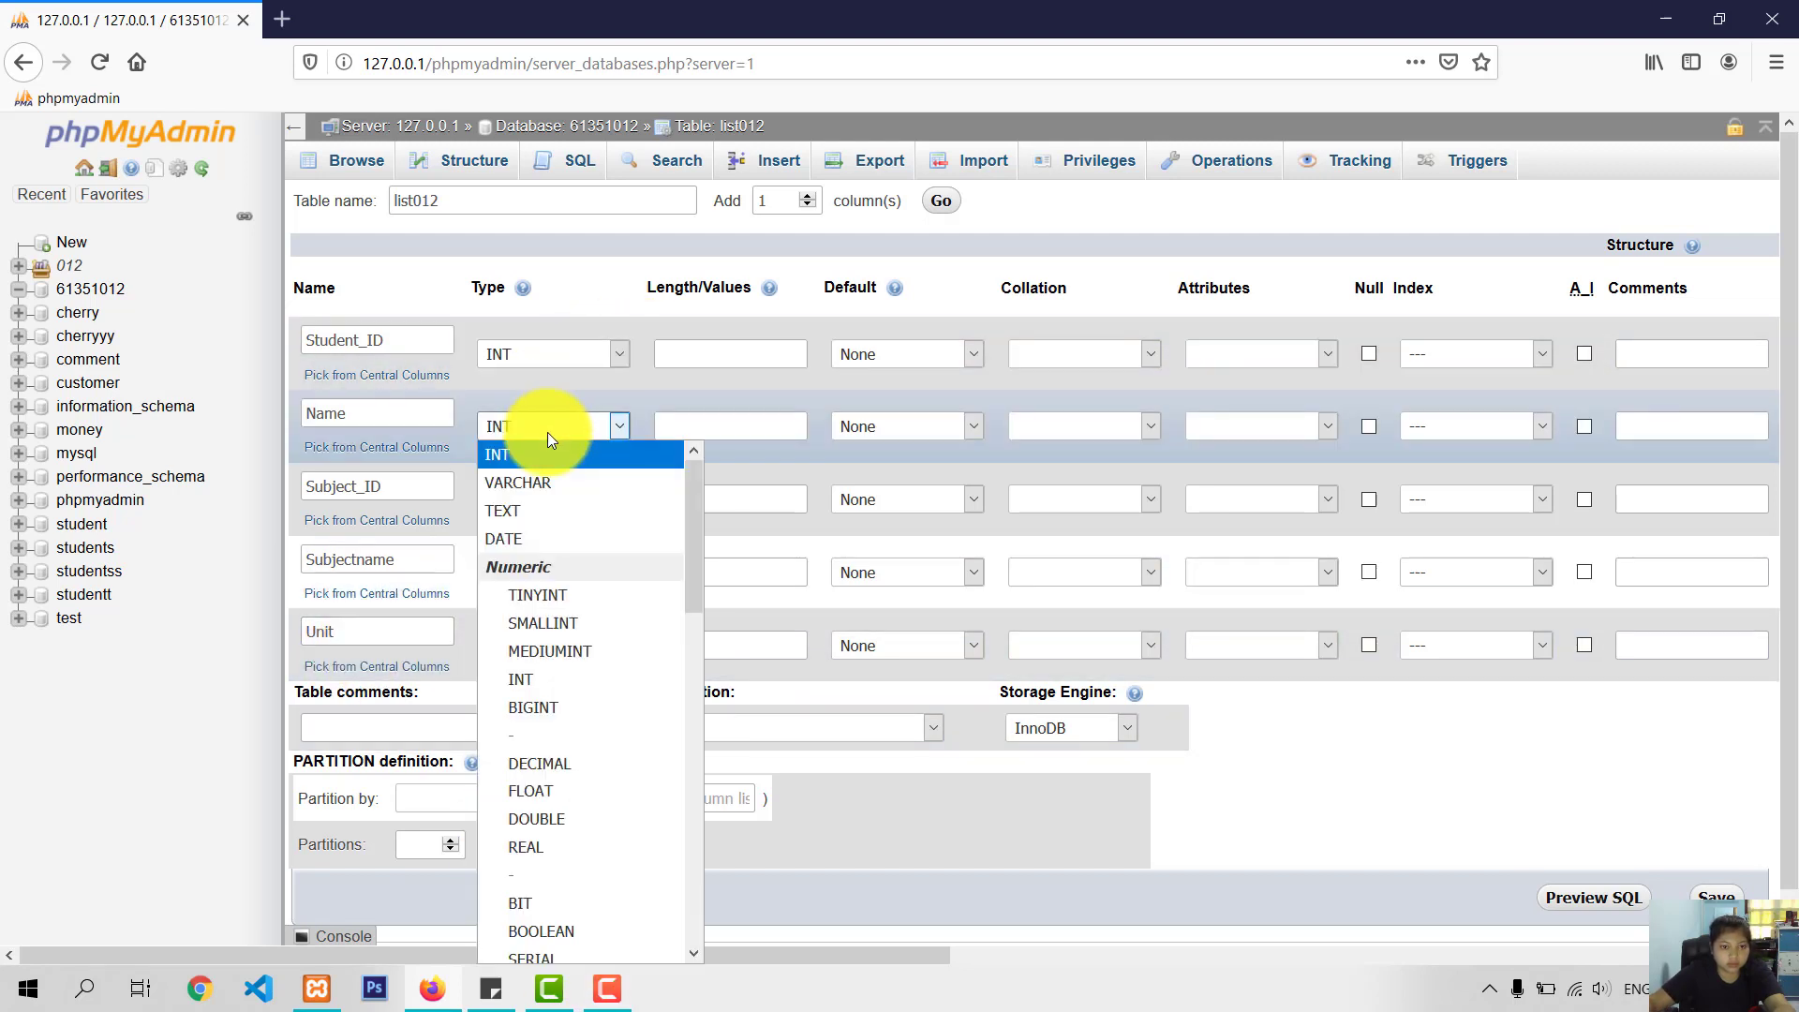
pyautogui.click(532, 478)
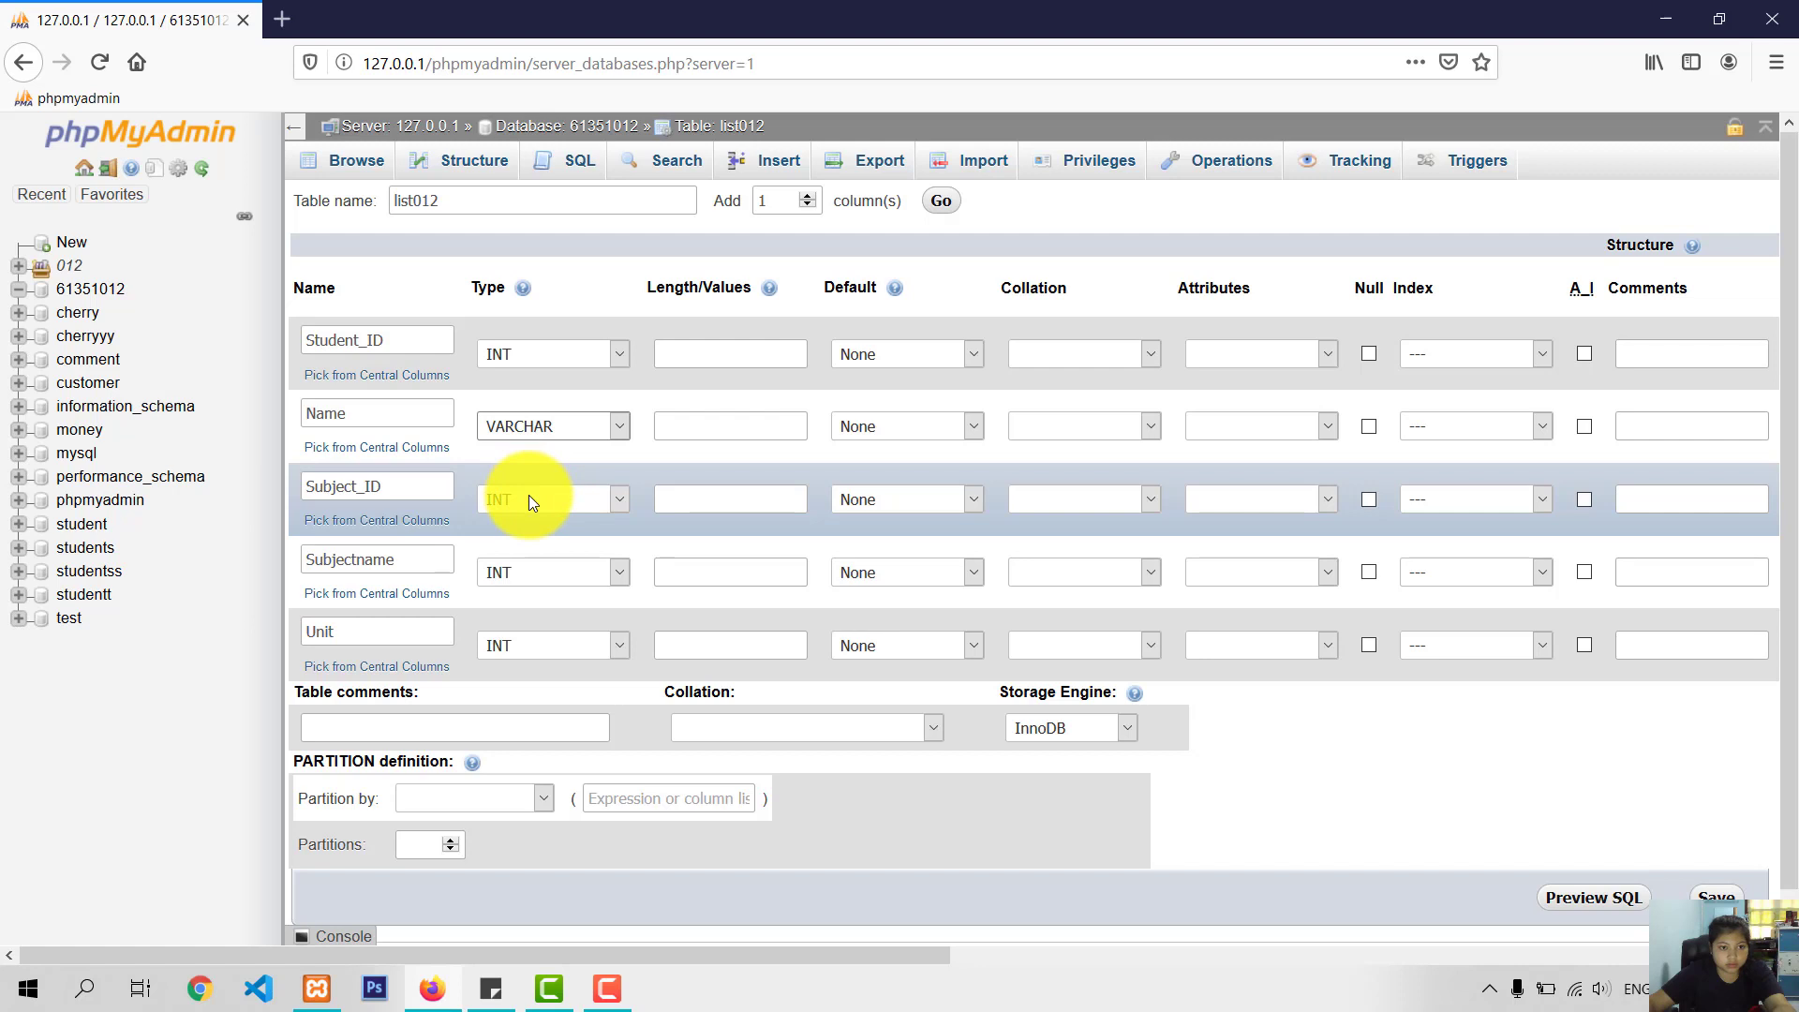
pyautogui.click(528, 495)
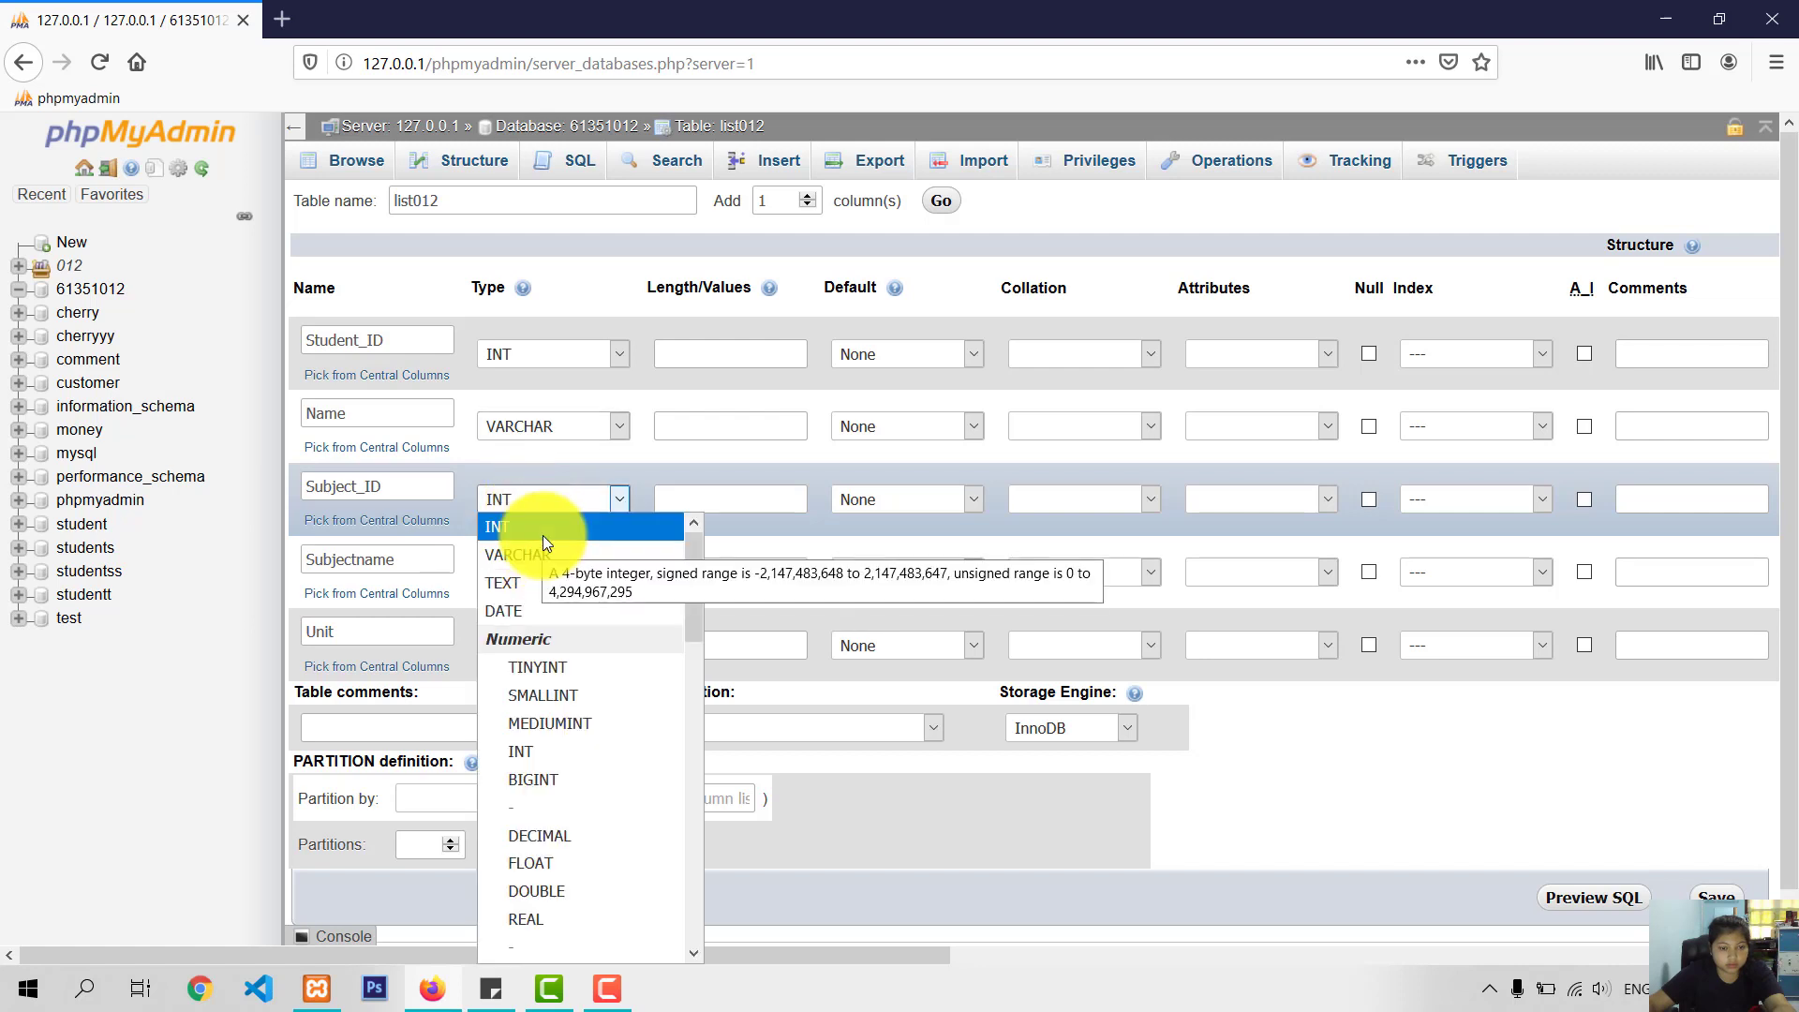
pyautogui.click(543, 536)
pyautogui.click(530, 570)
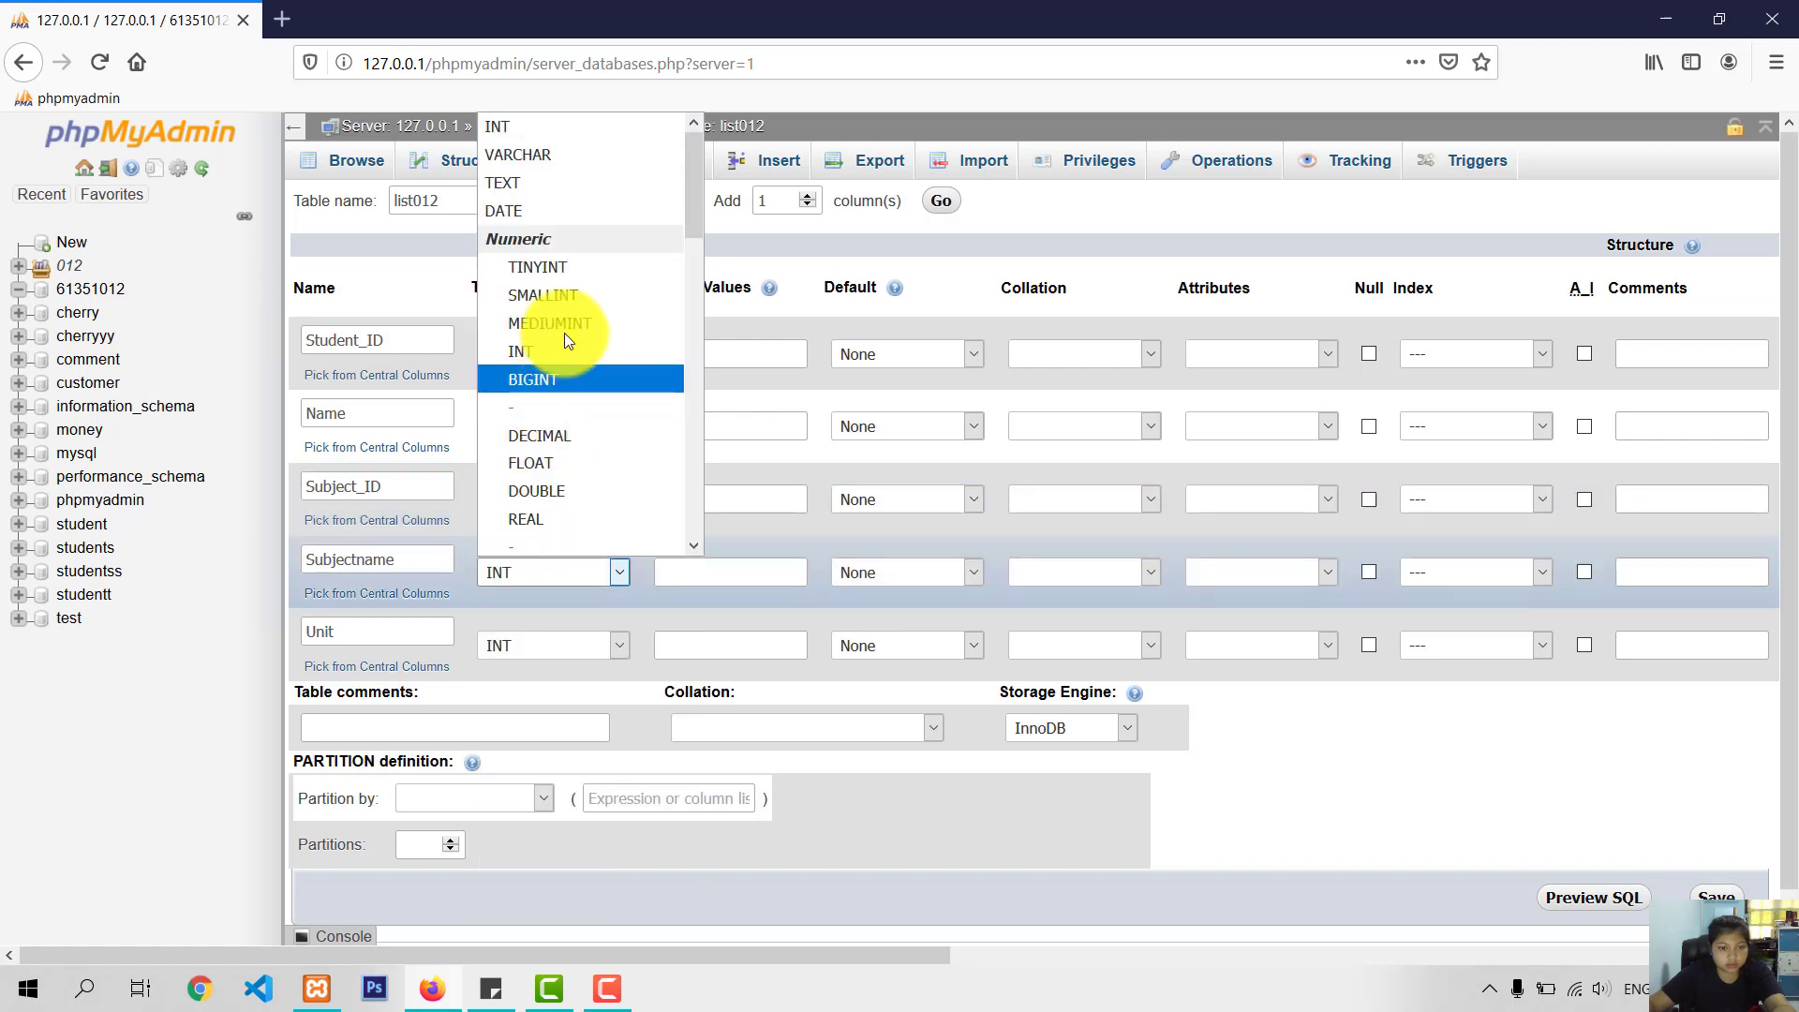
pyautogui.click(583, 157)
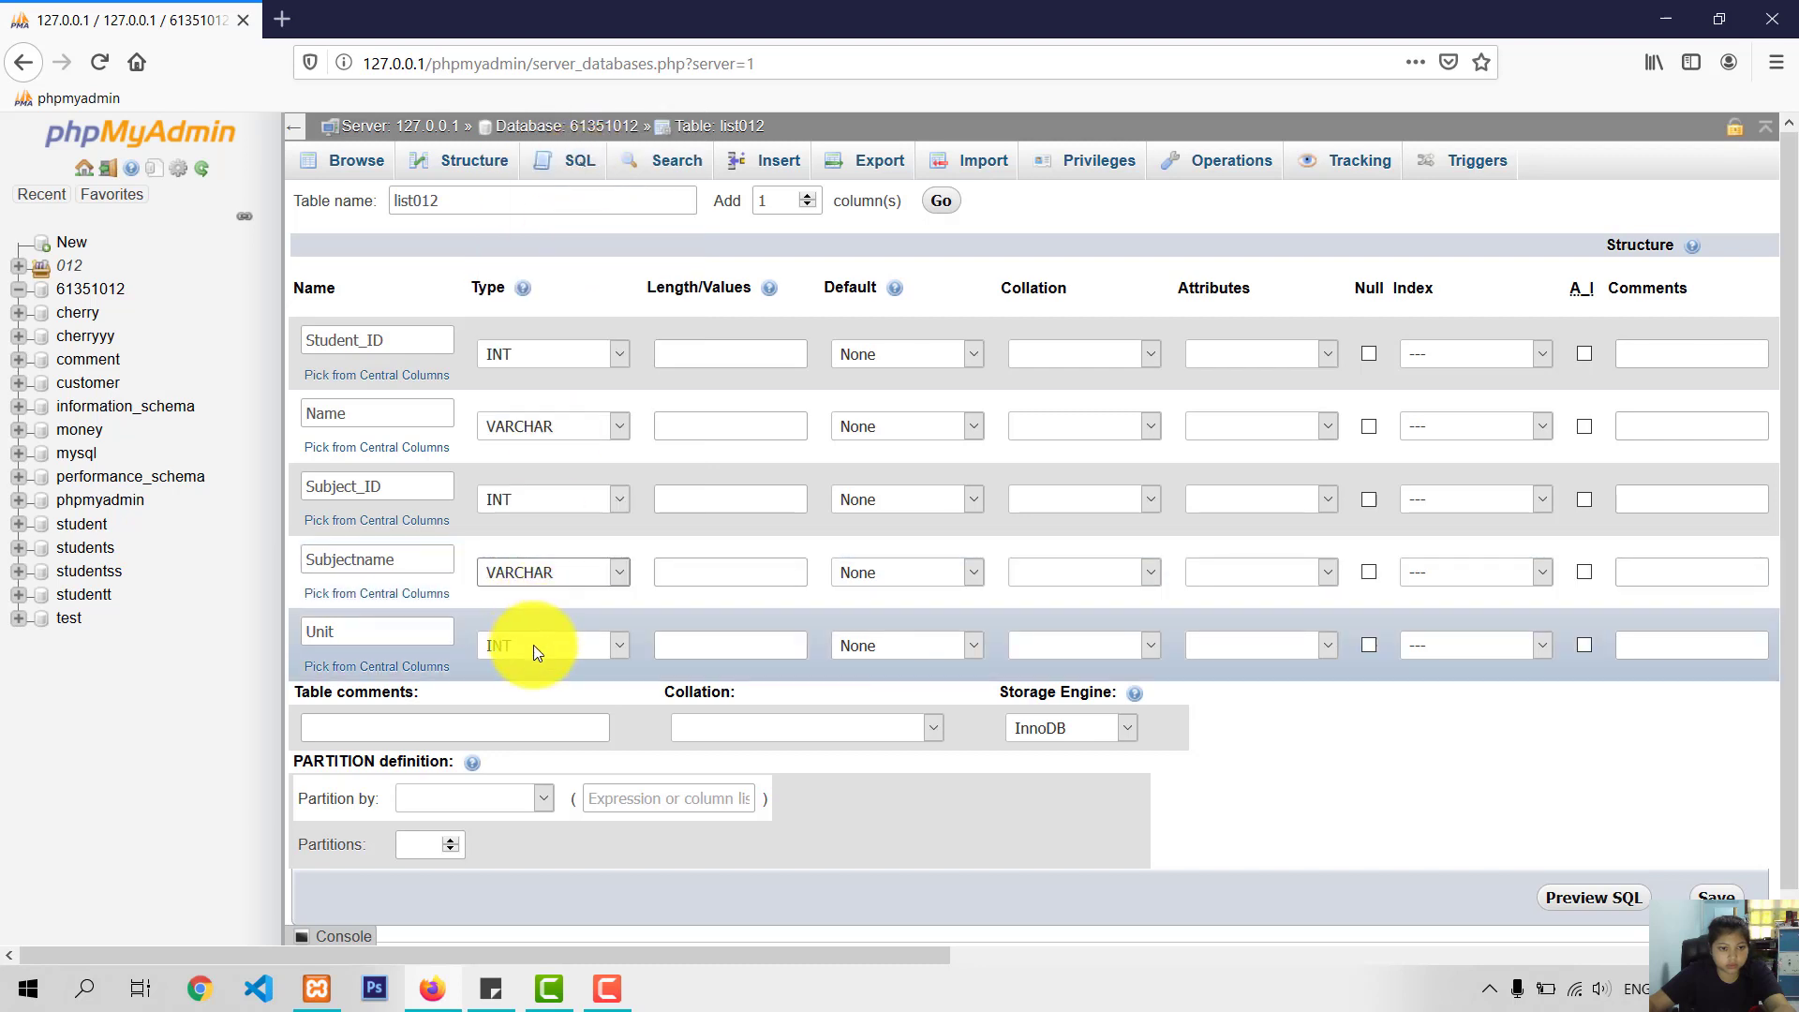
# Step: Set the Unit column's type to VARCHAR, and set the length to 6 for Student_ID and 50 for Name
pyautogui.click(533, 644)
pyautogui.click(535, 151)
pyautogui.click(664, 357)
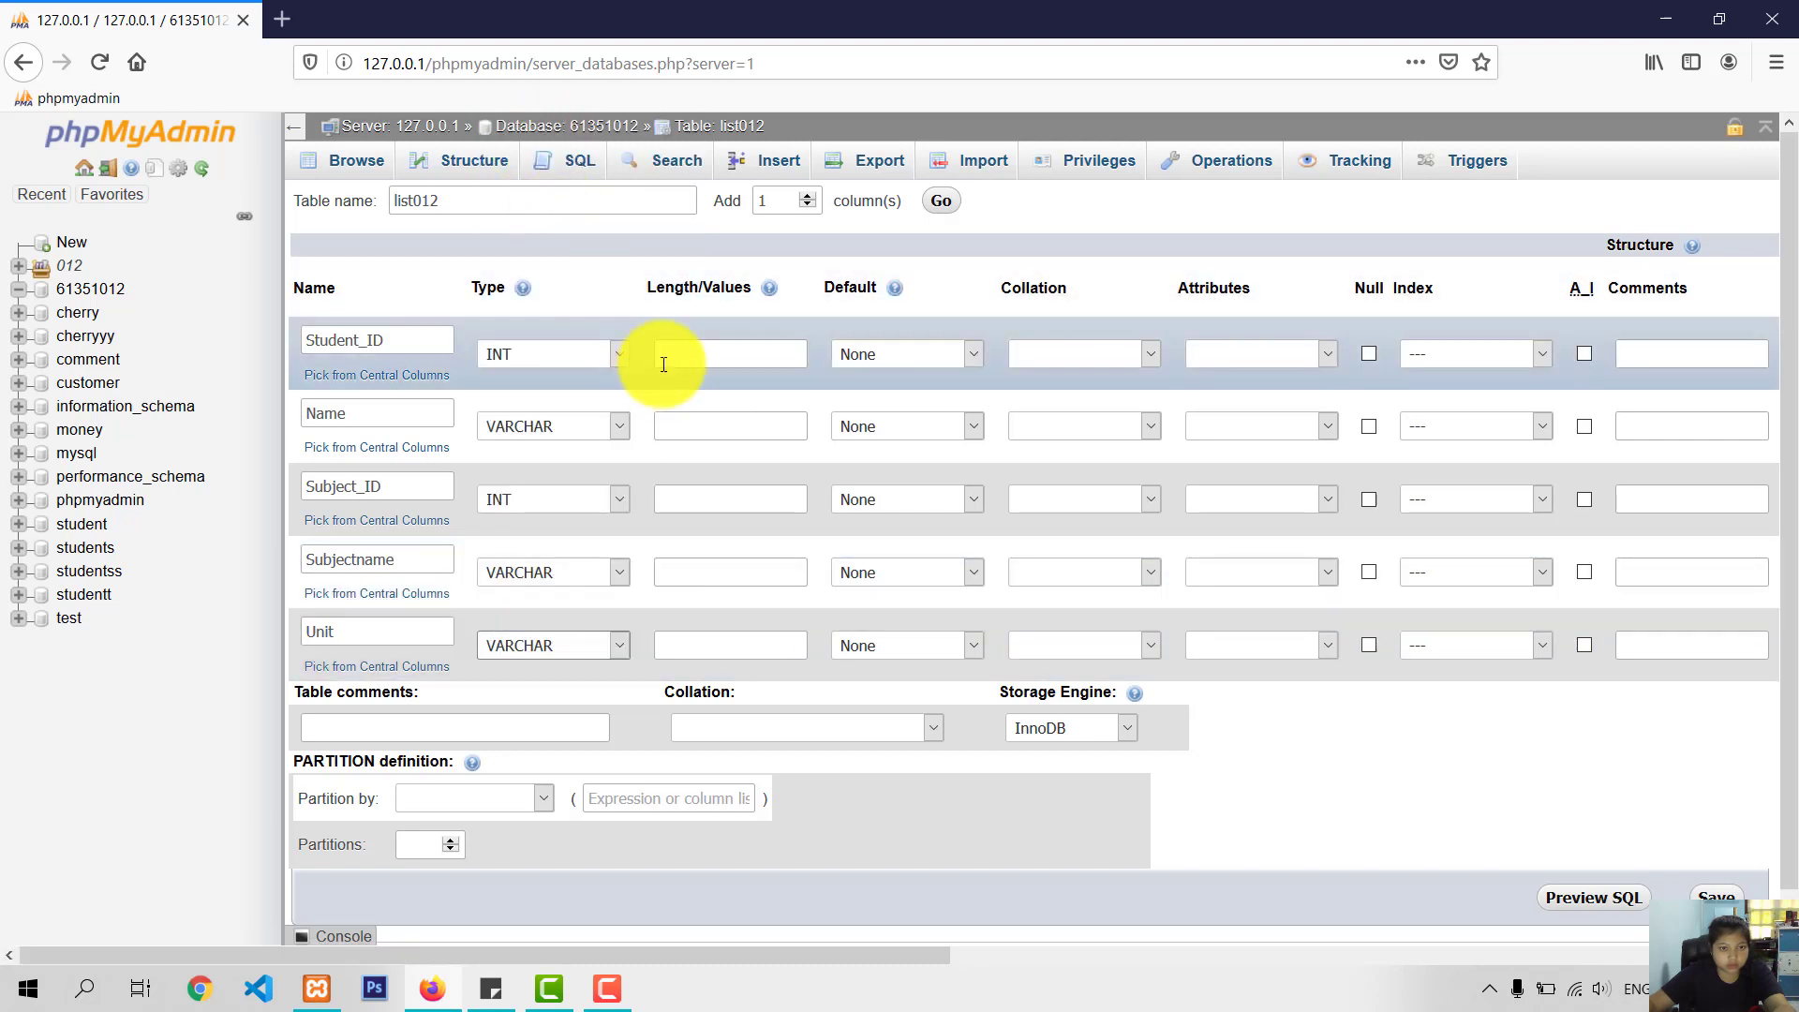
pyautogui.write('6')
pyautogui.click(677, 423)
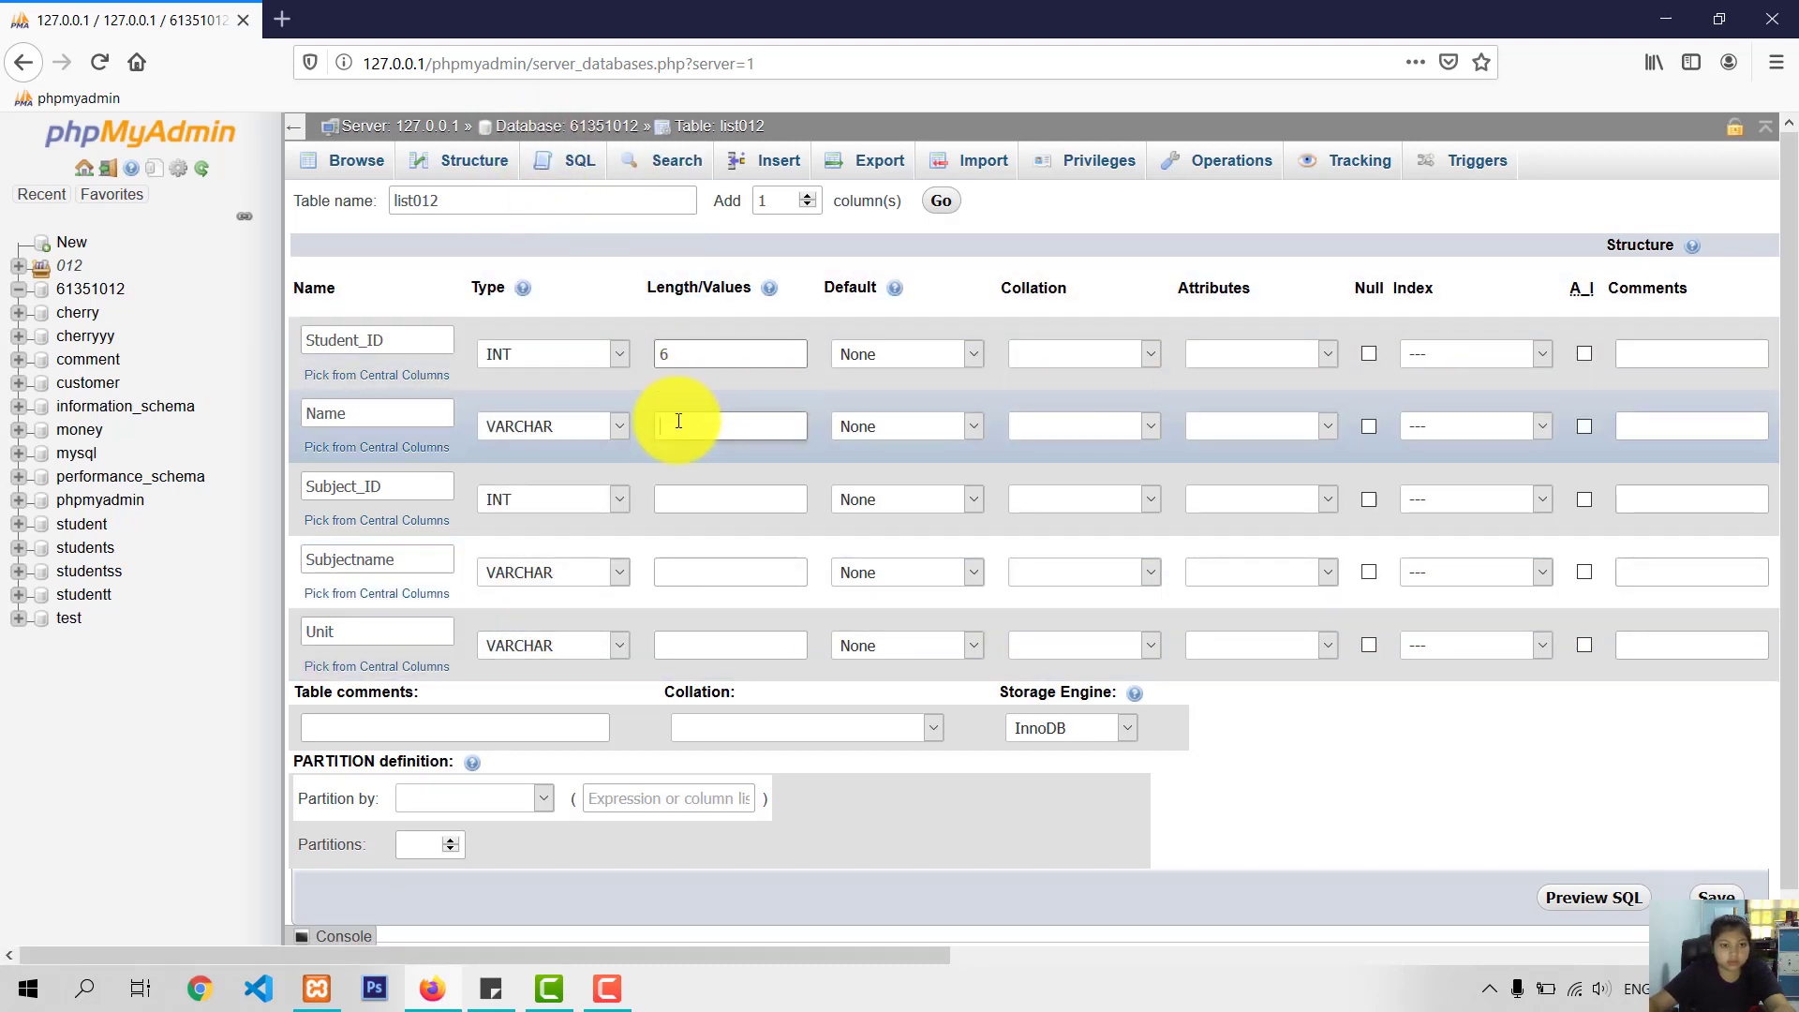
pyautogui.write('50')
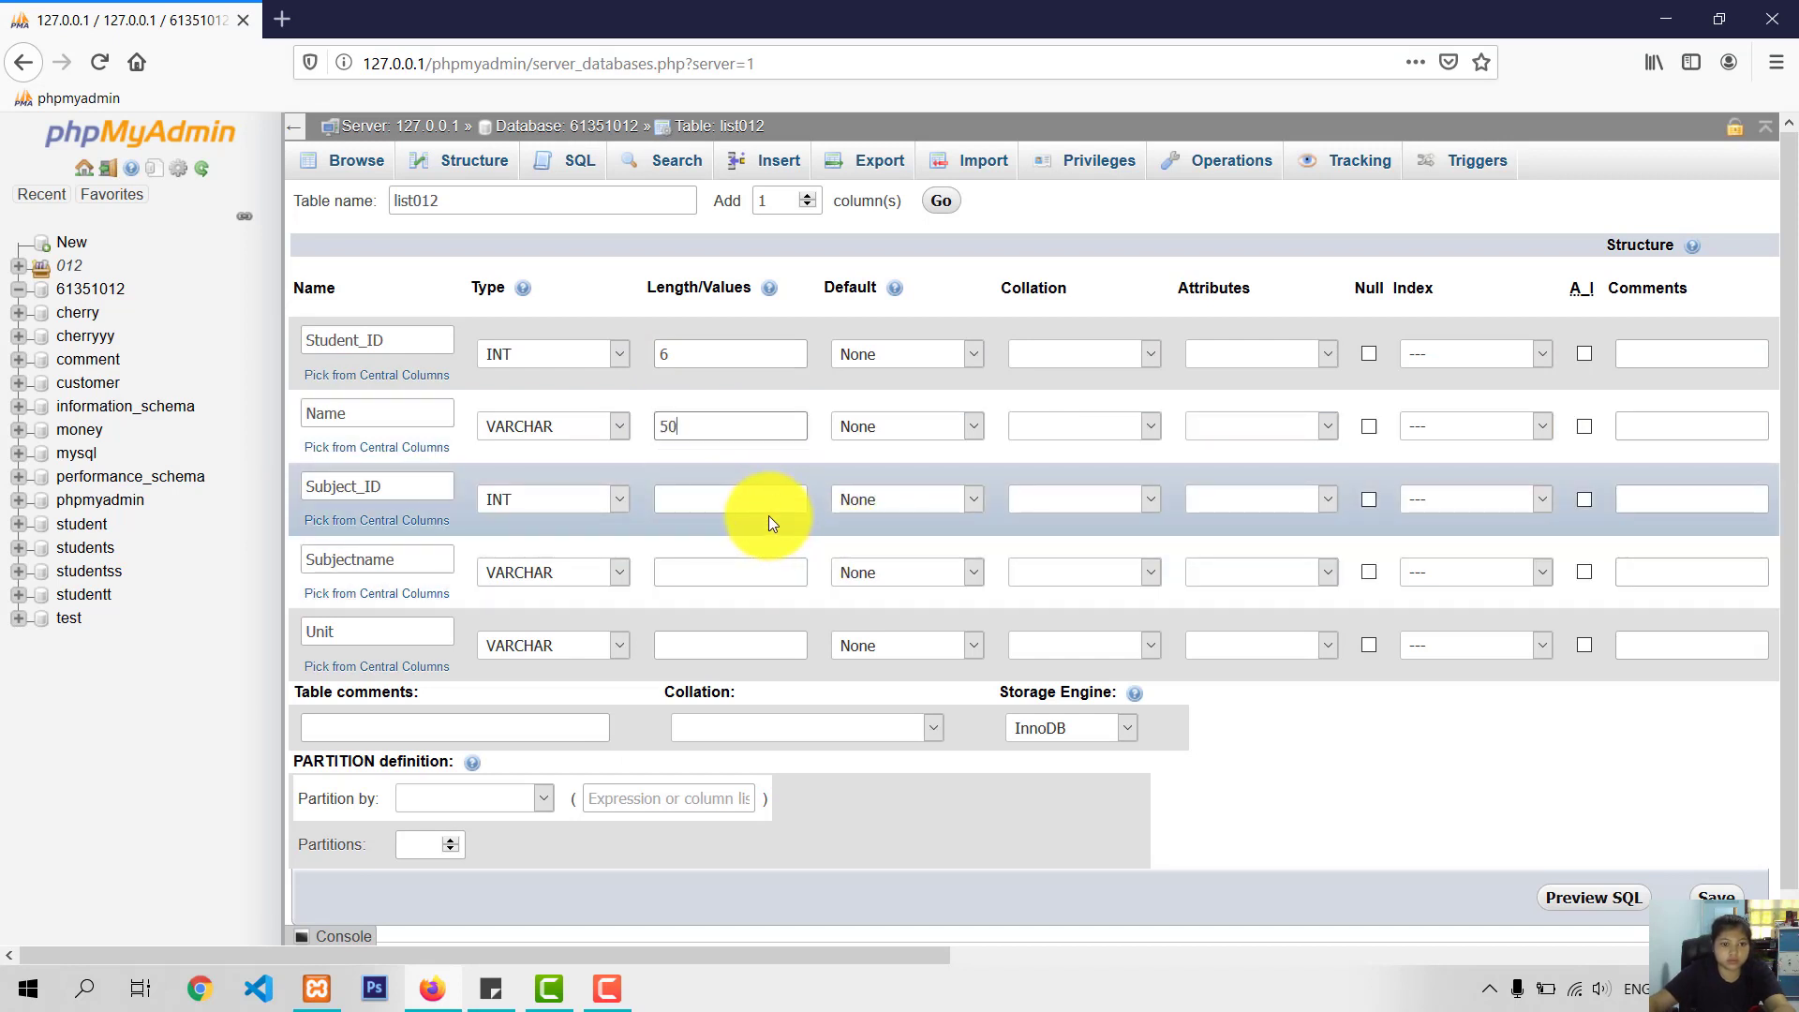
# Step: Set the column lengths to 10 for Subject_ID, 50 for Subjectname and 10 for Unit
pyautogui.click(772, 503)
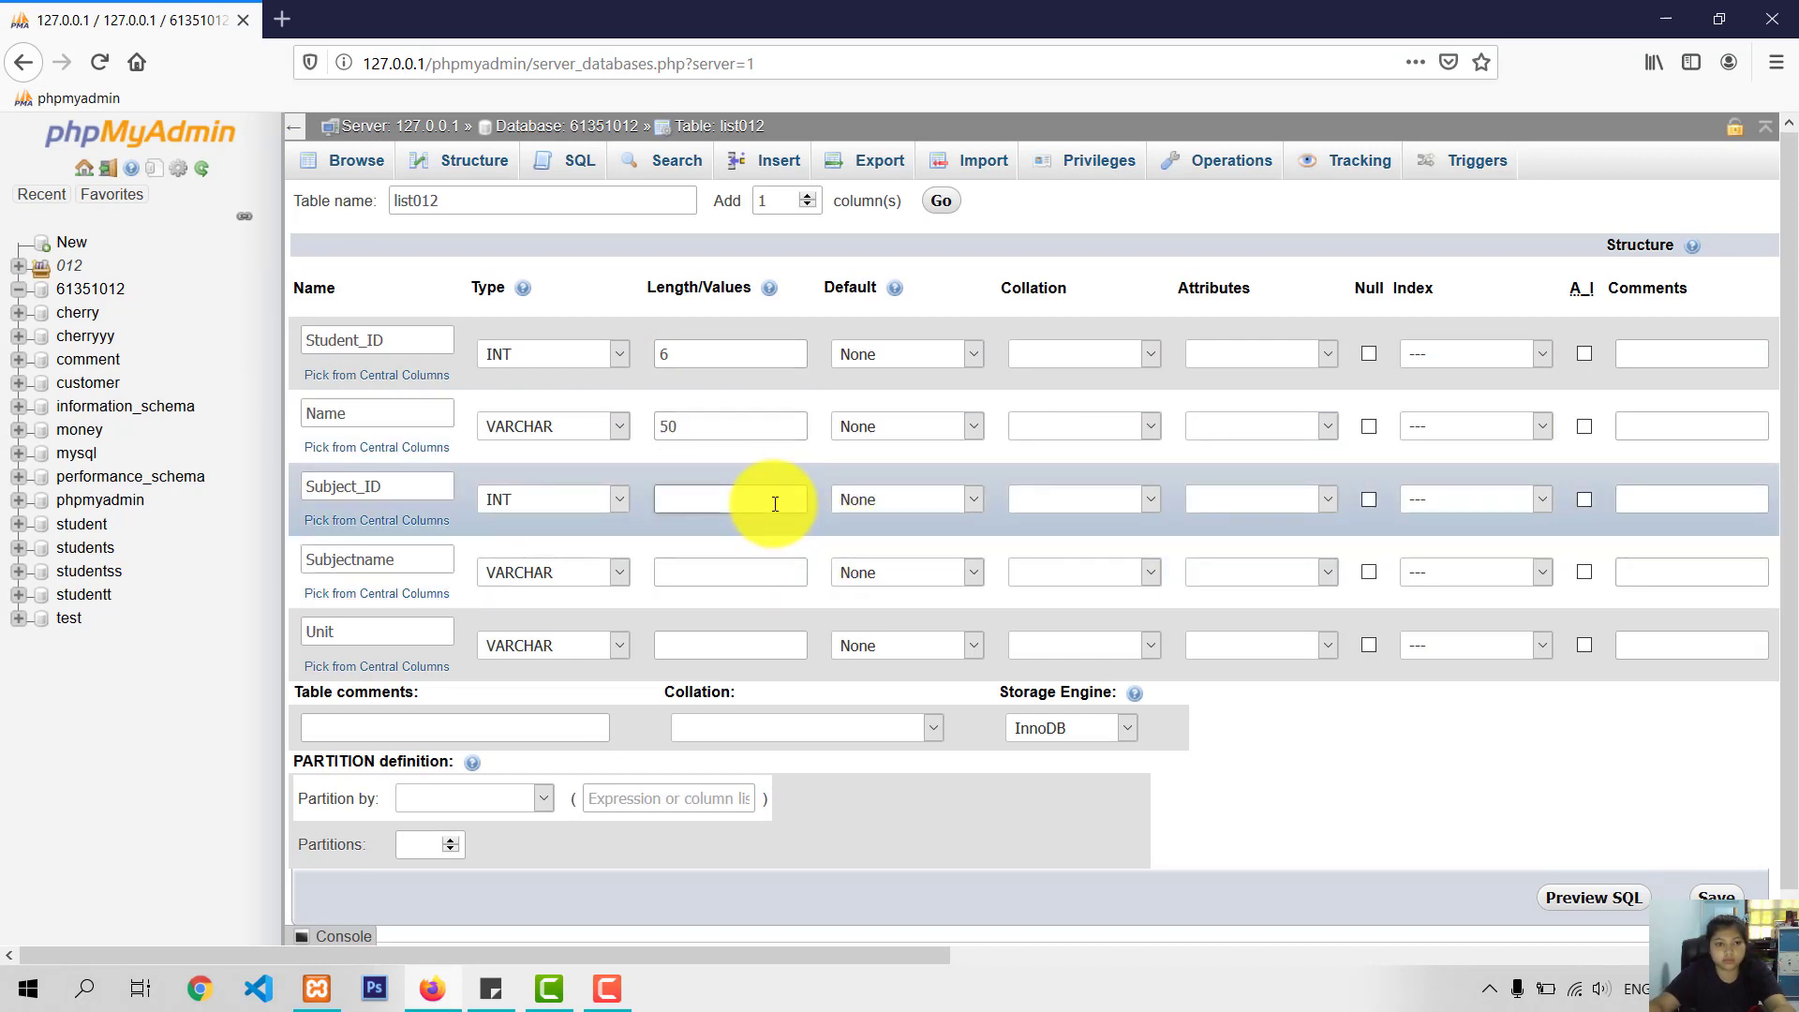
pyautogui.write('10')
pyautogui.click(688, 570)
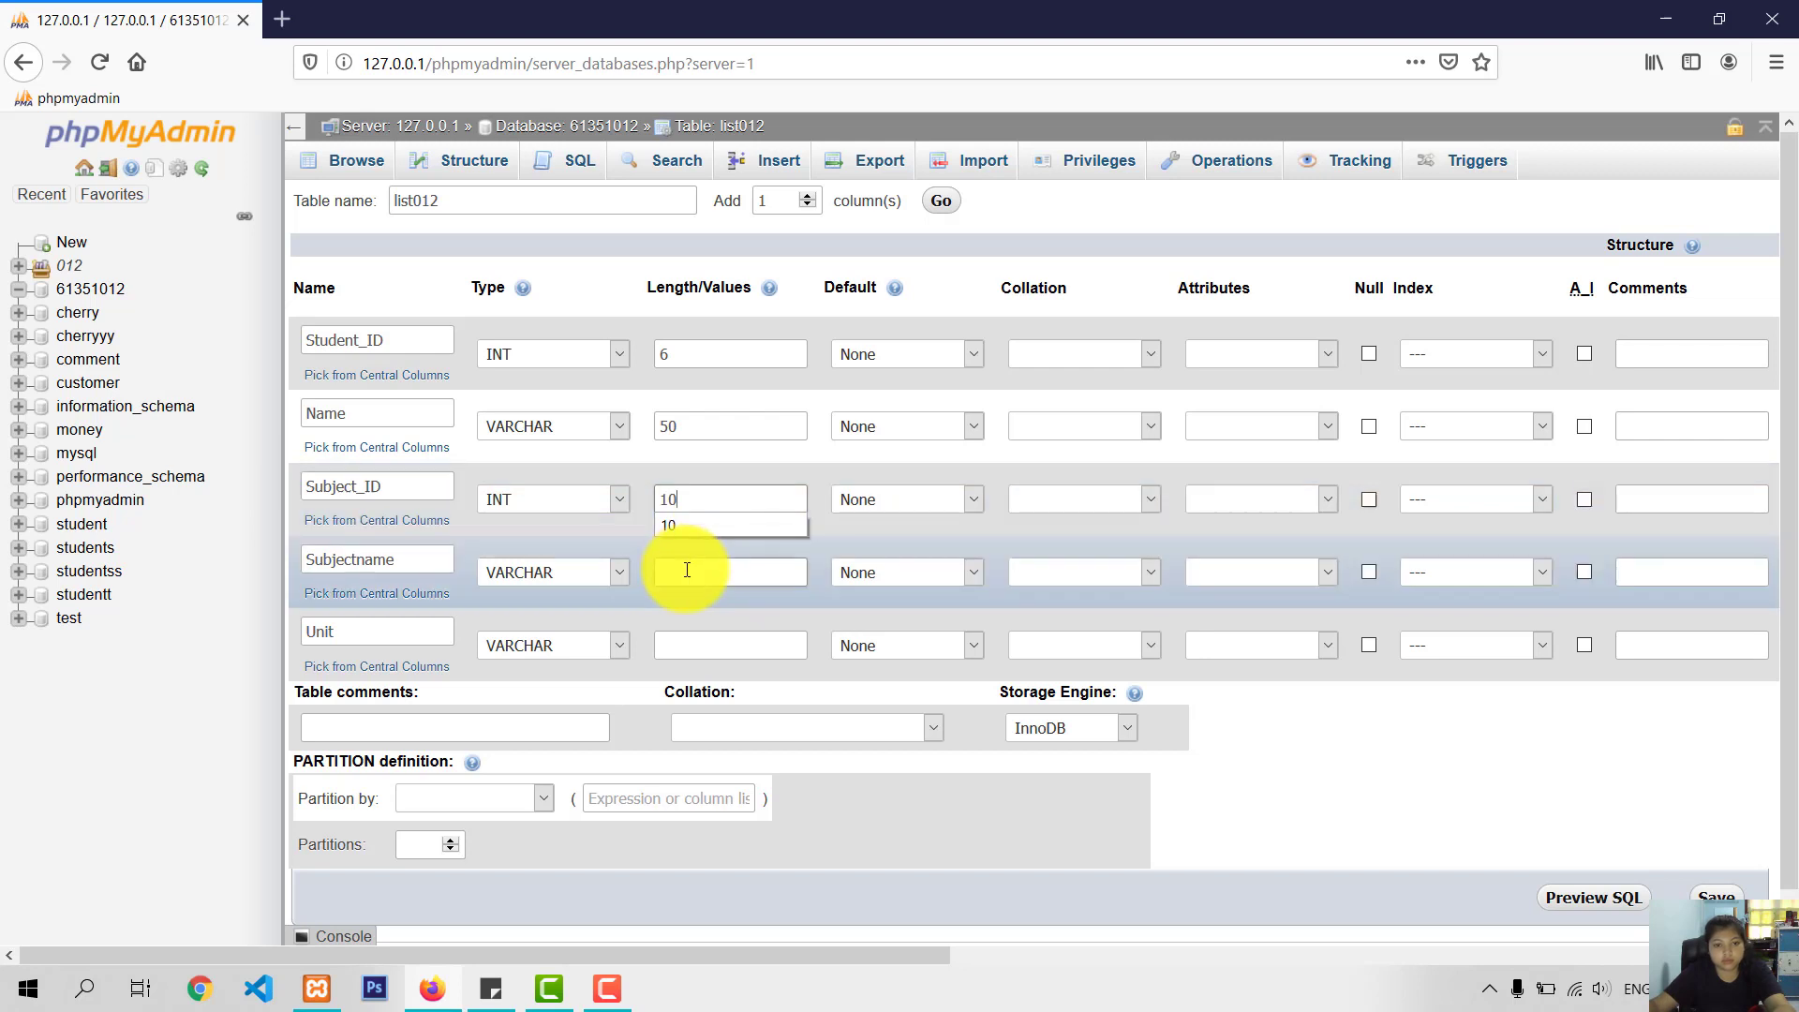
pyautogui.write('50')
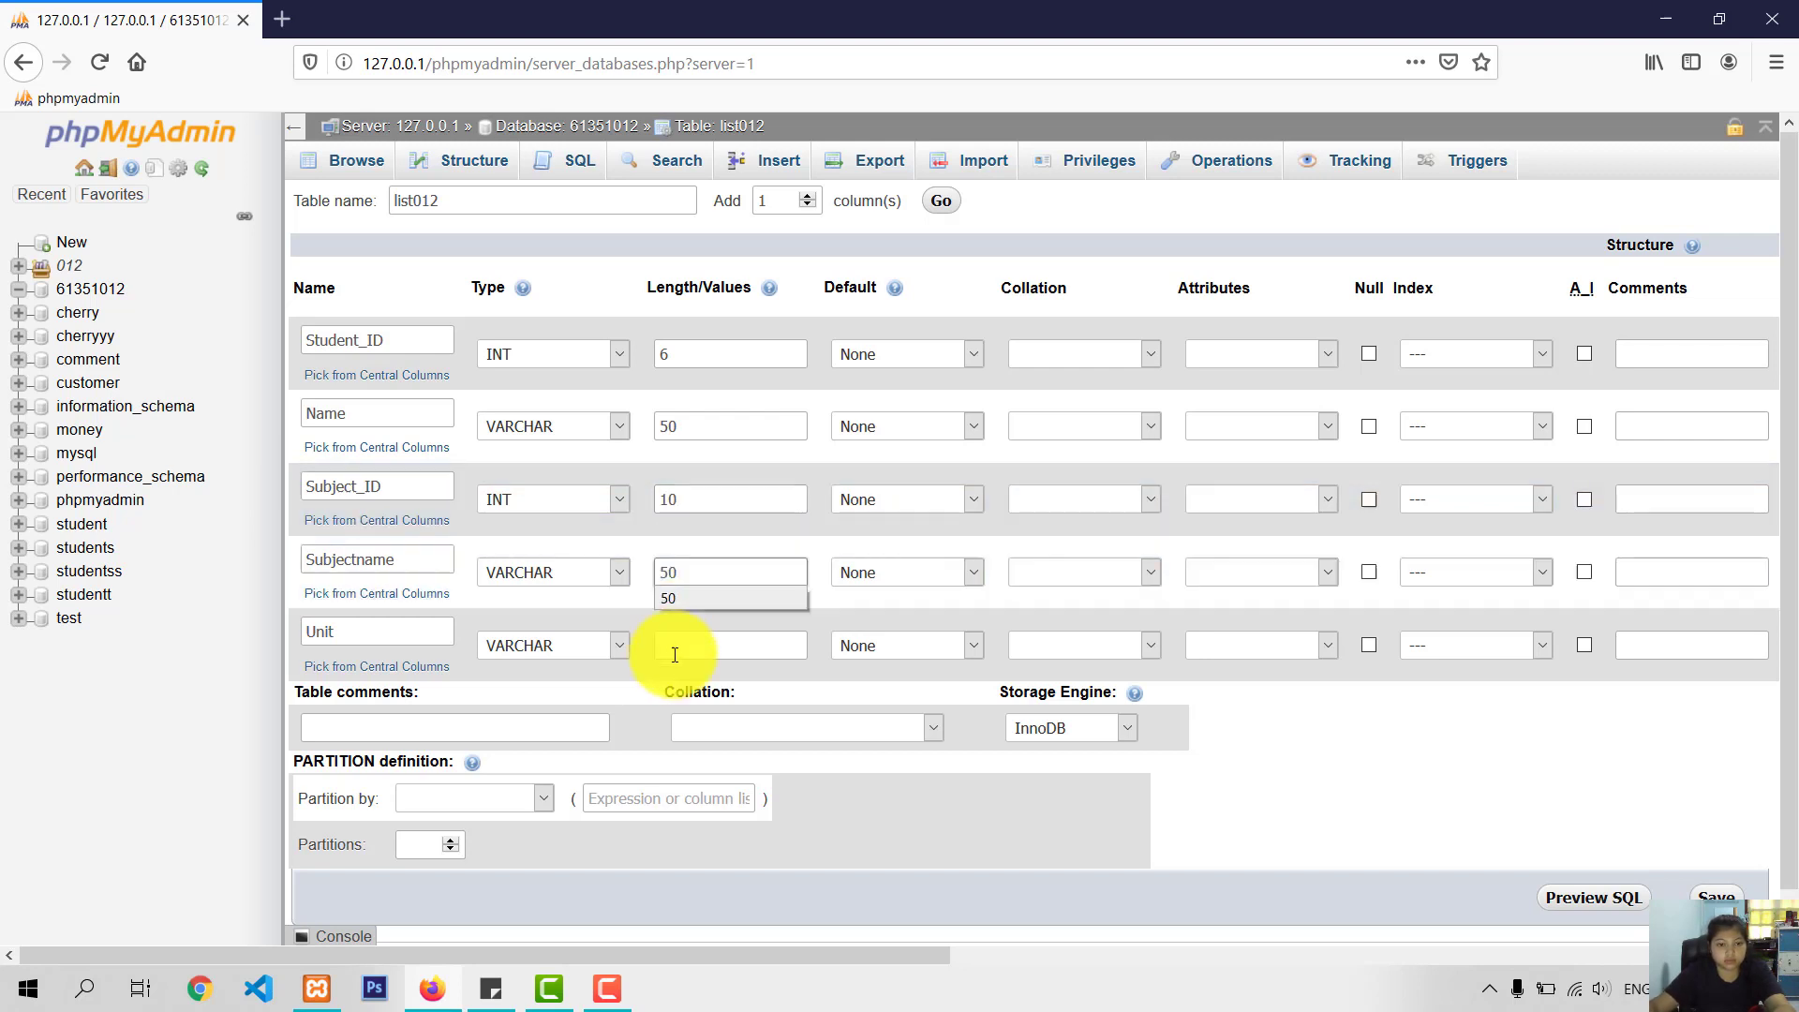
pyautogui.click(674, 654)
pyautogui.write('10')
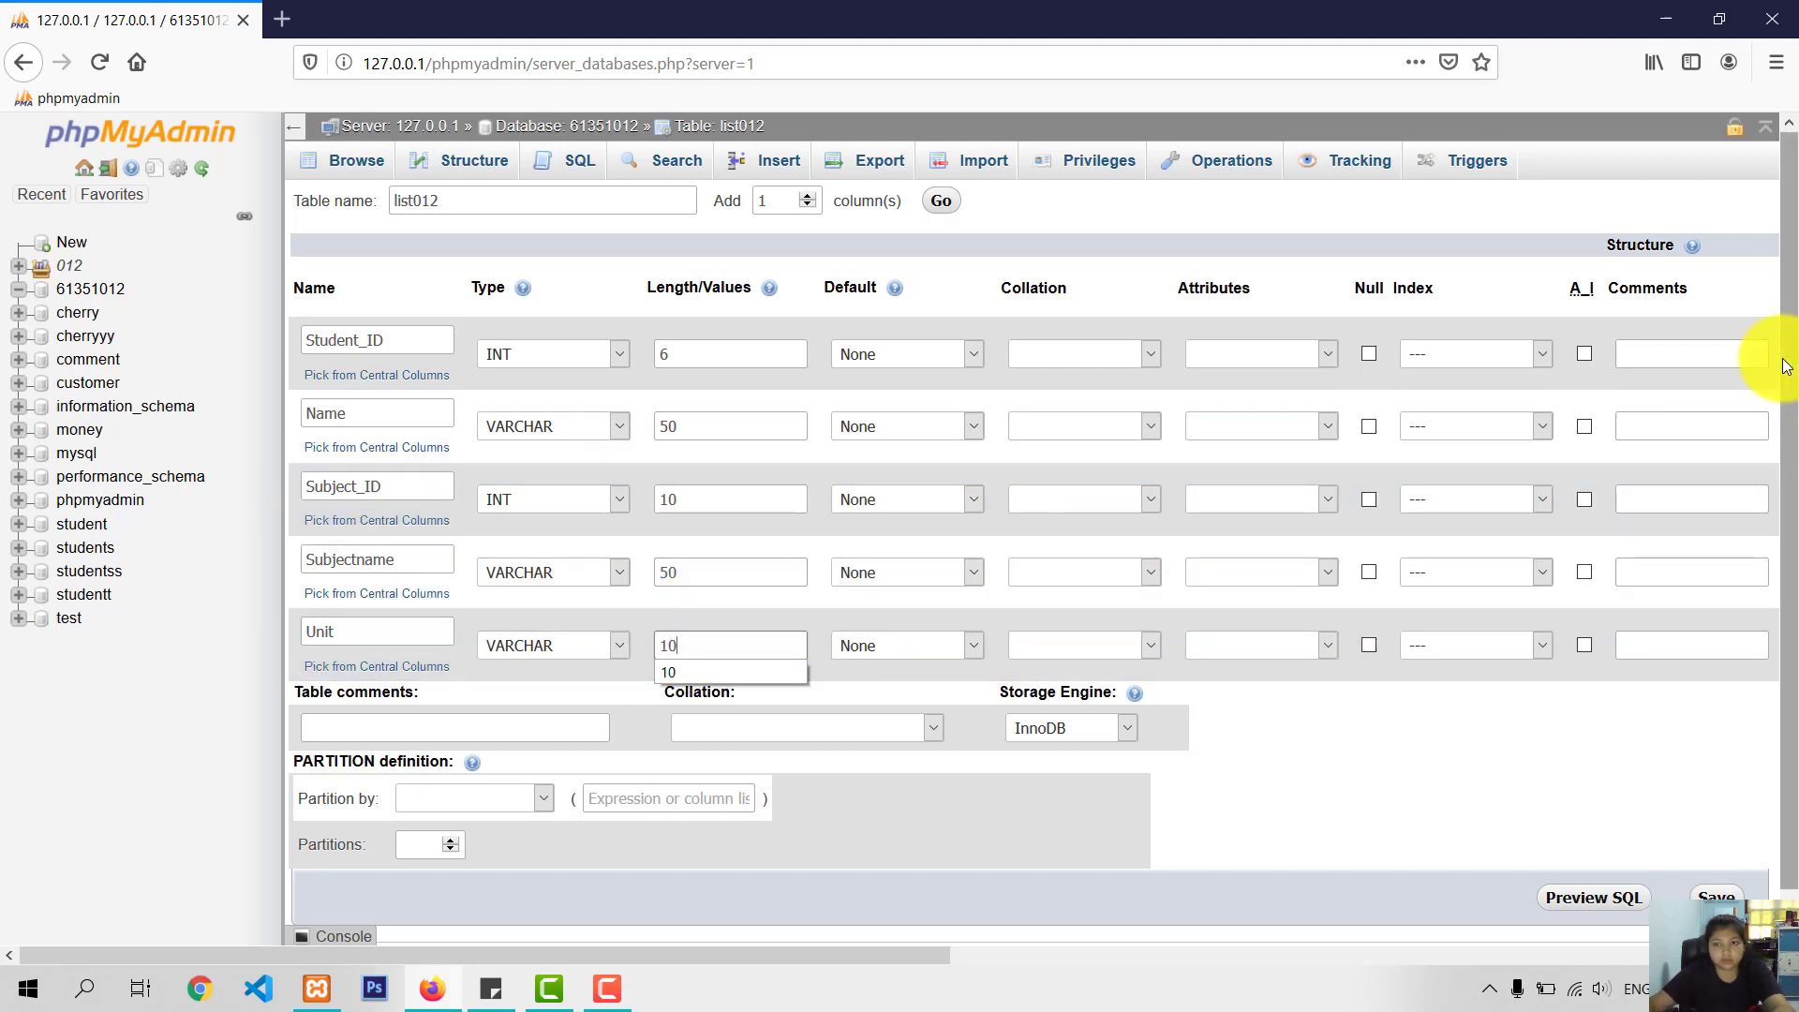
# Step: Make Student_ID the auto-incrementing primary key and save the list012 table with the utf8_general_ci collation
pyautogui.click(1584, 355)
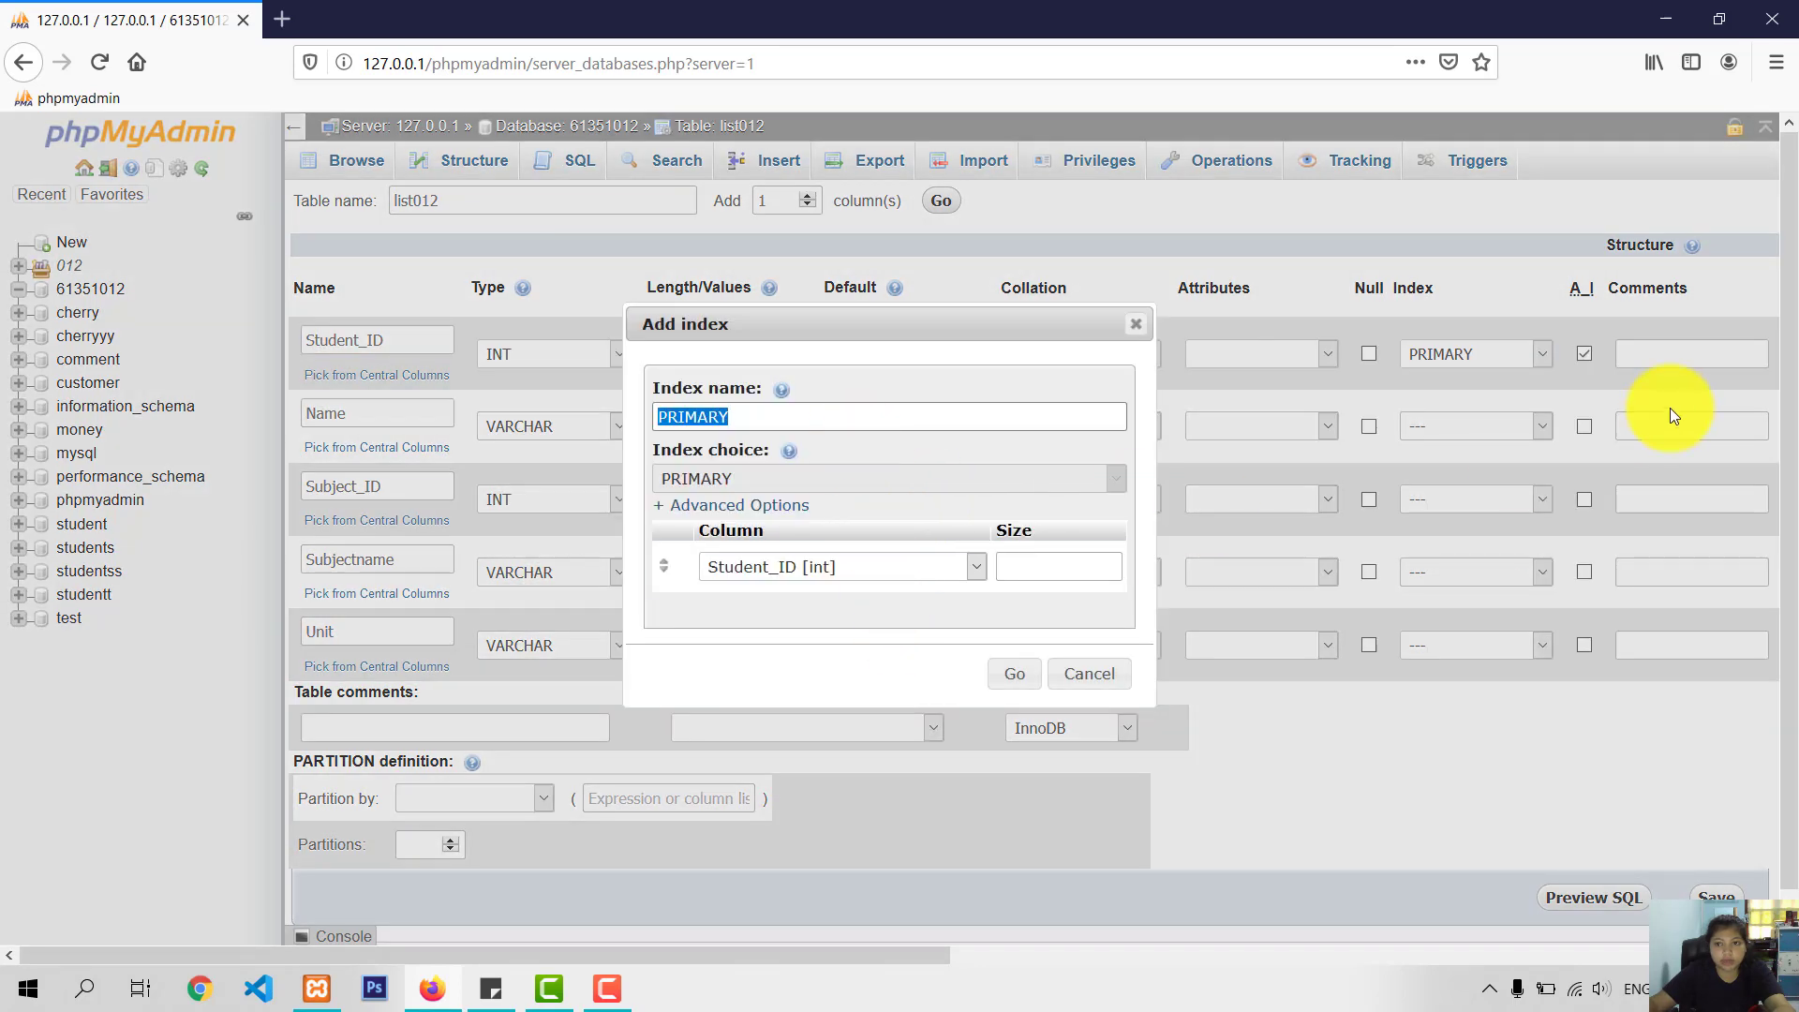
pyautogui.click(1021, 686)
pyautogui.click(793, 729)
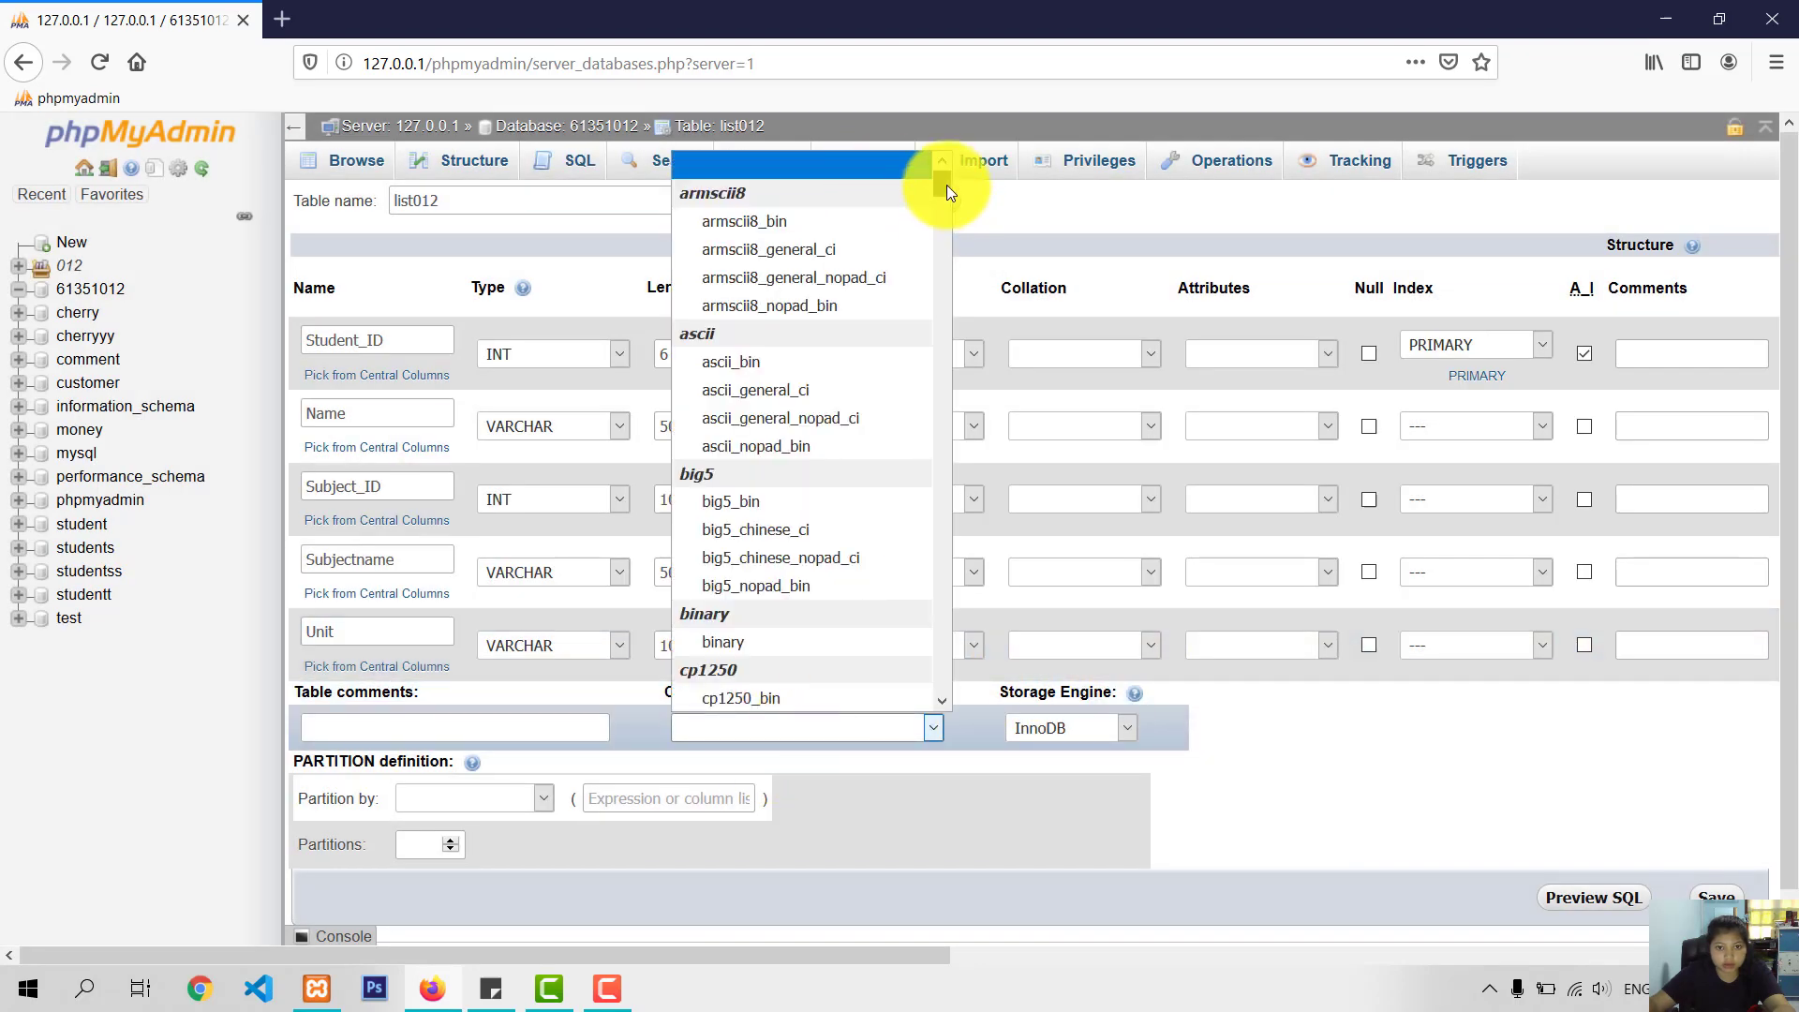
pyautogui.moveTo(946, 187); pyautogui.dragTo(939, 604)
pyautogui.click(845, 502)
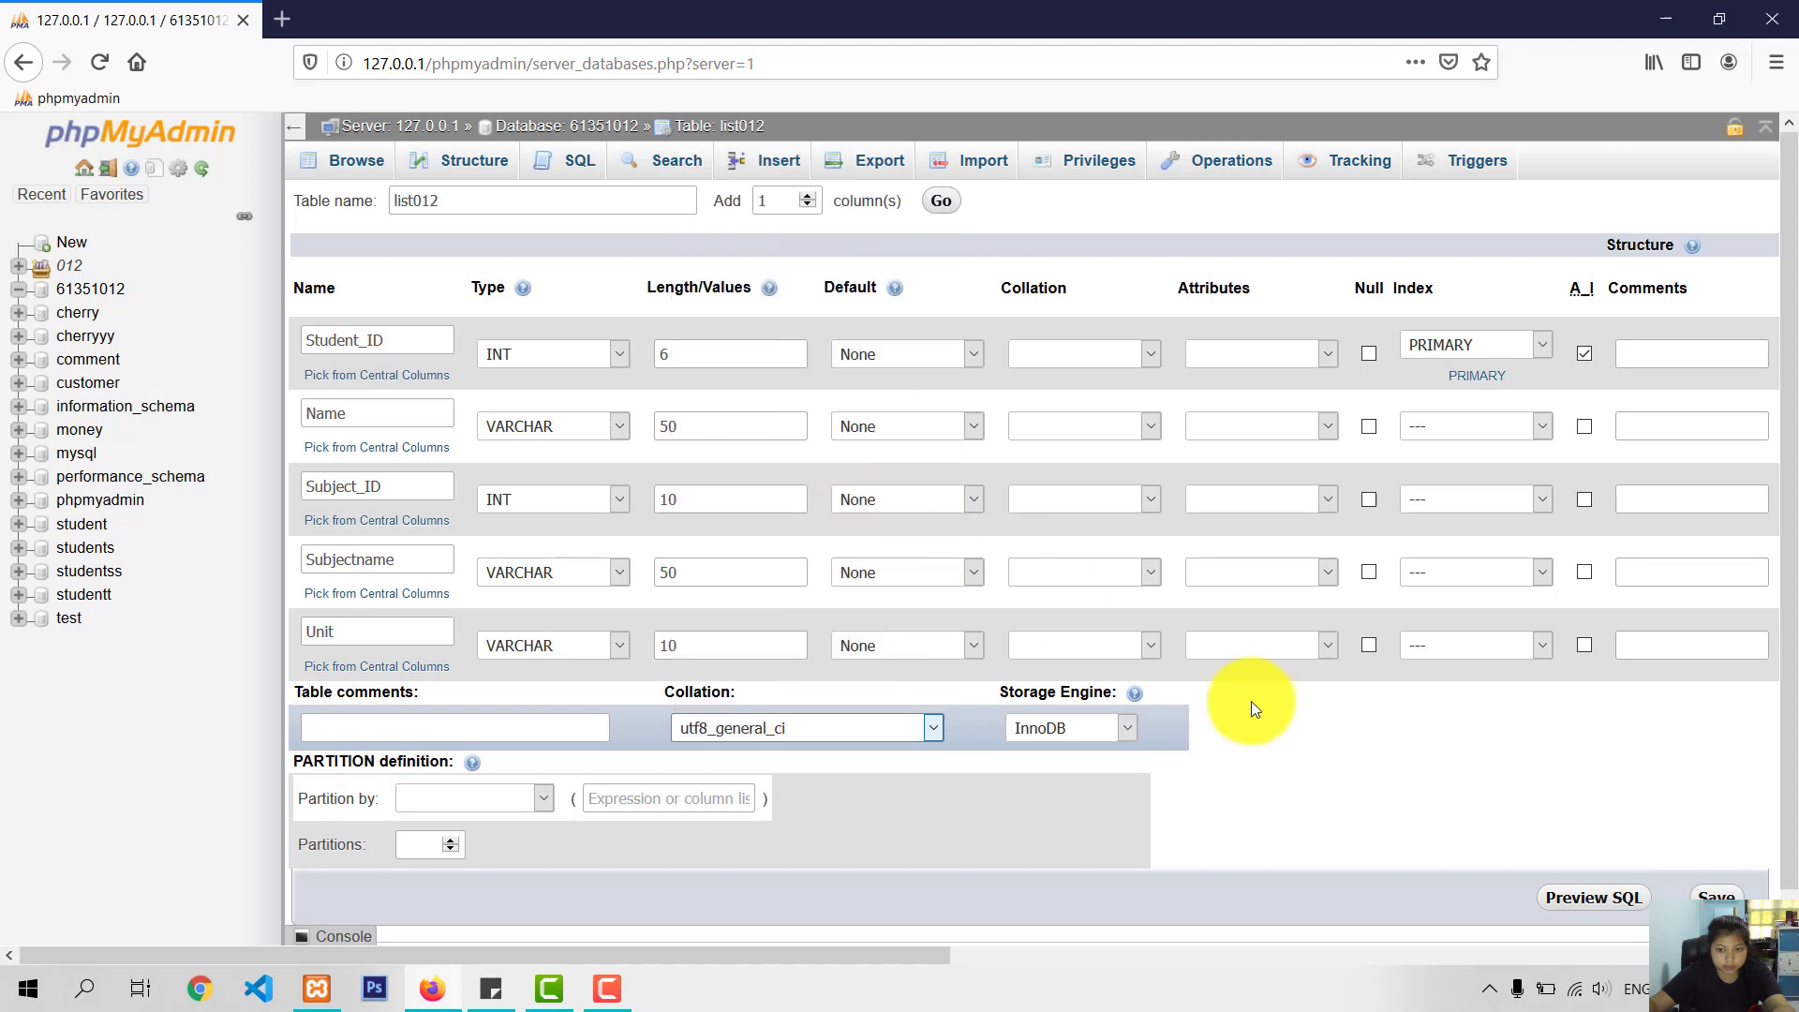
pyautogui.click(1713, 896)
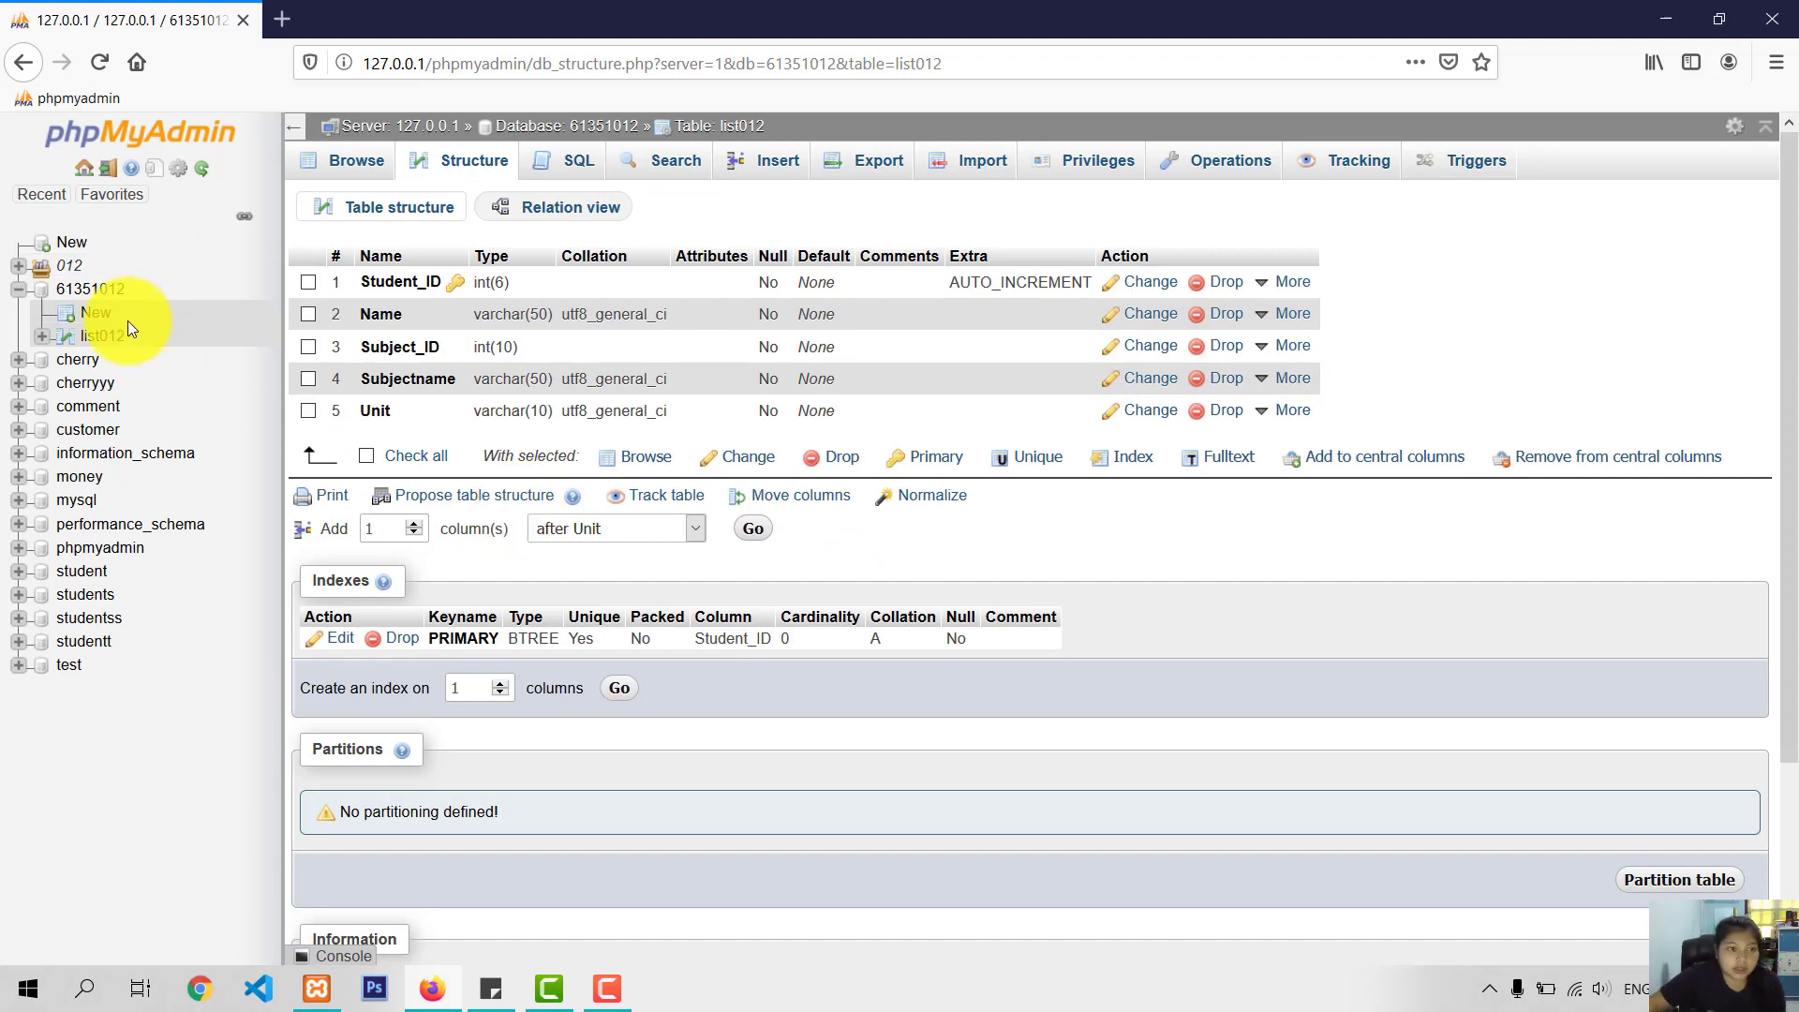
# Step: Start a new table in the 61351012 database, add one more column row, and name the table member012
pyautogui.click(98, 321)
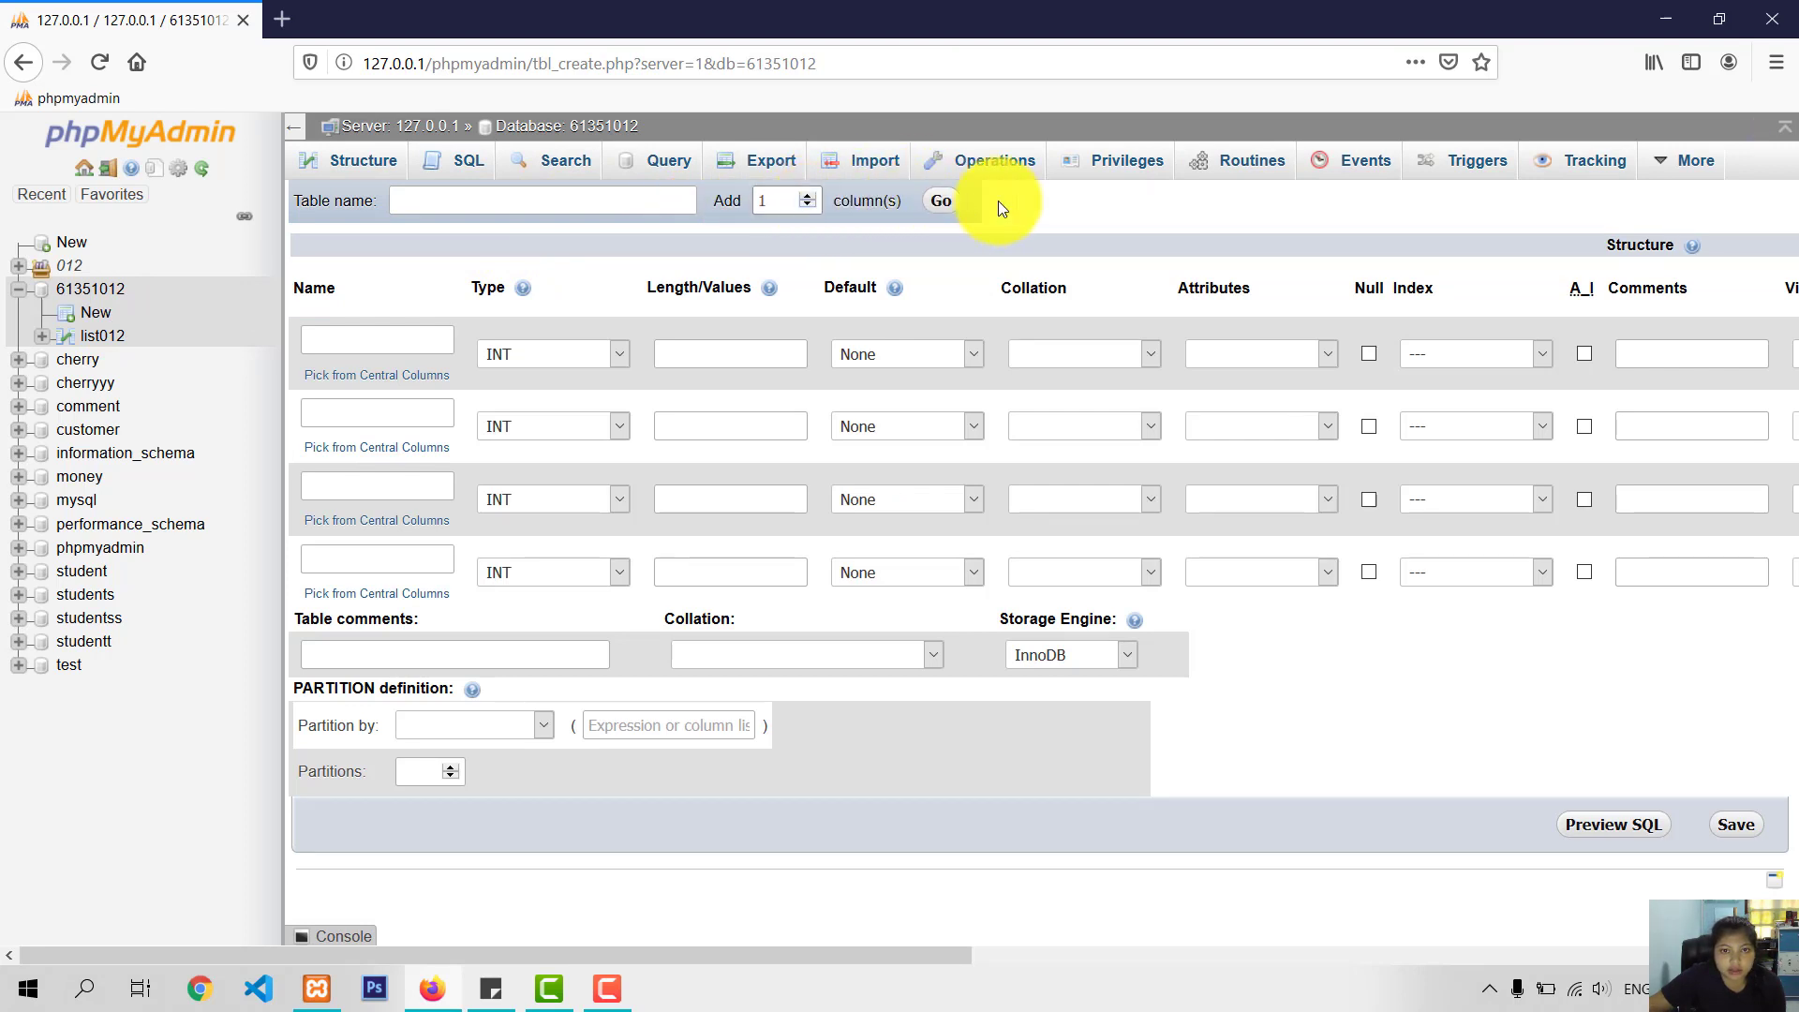
pyautogui.click(941, 201)
pyautogui.click(500, 204)
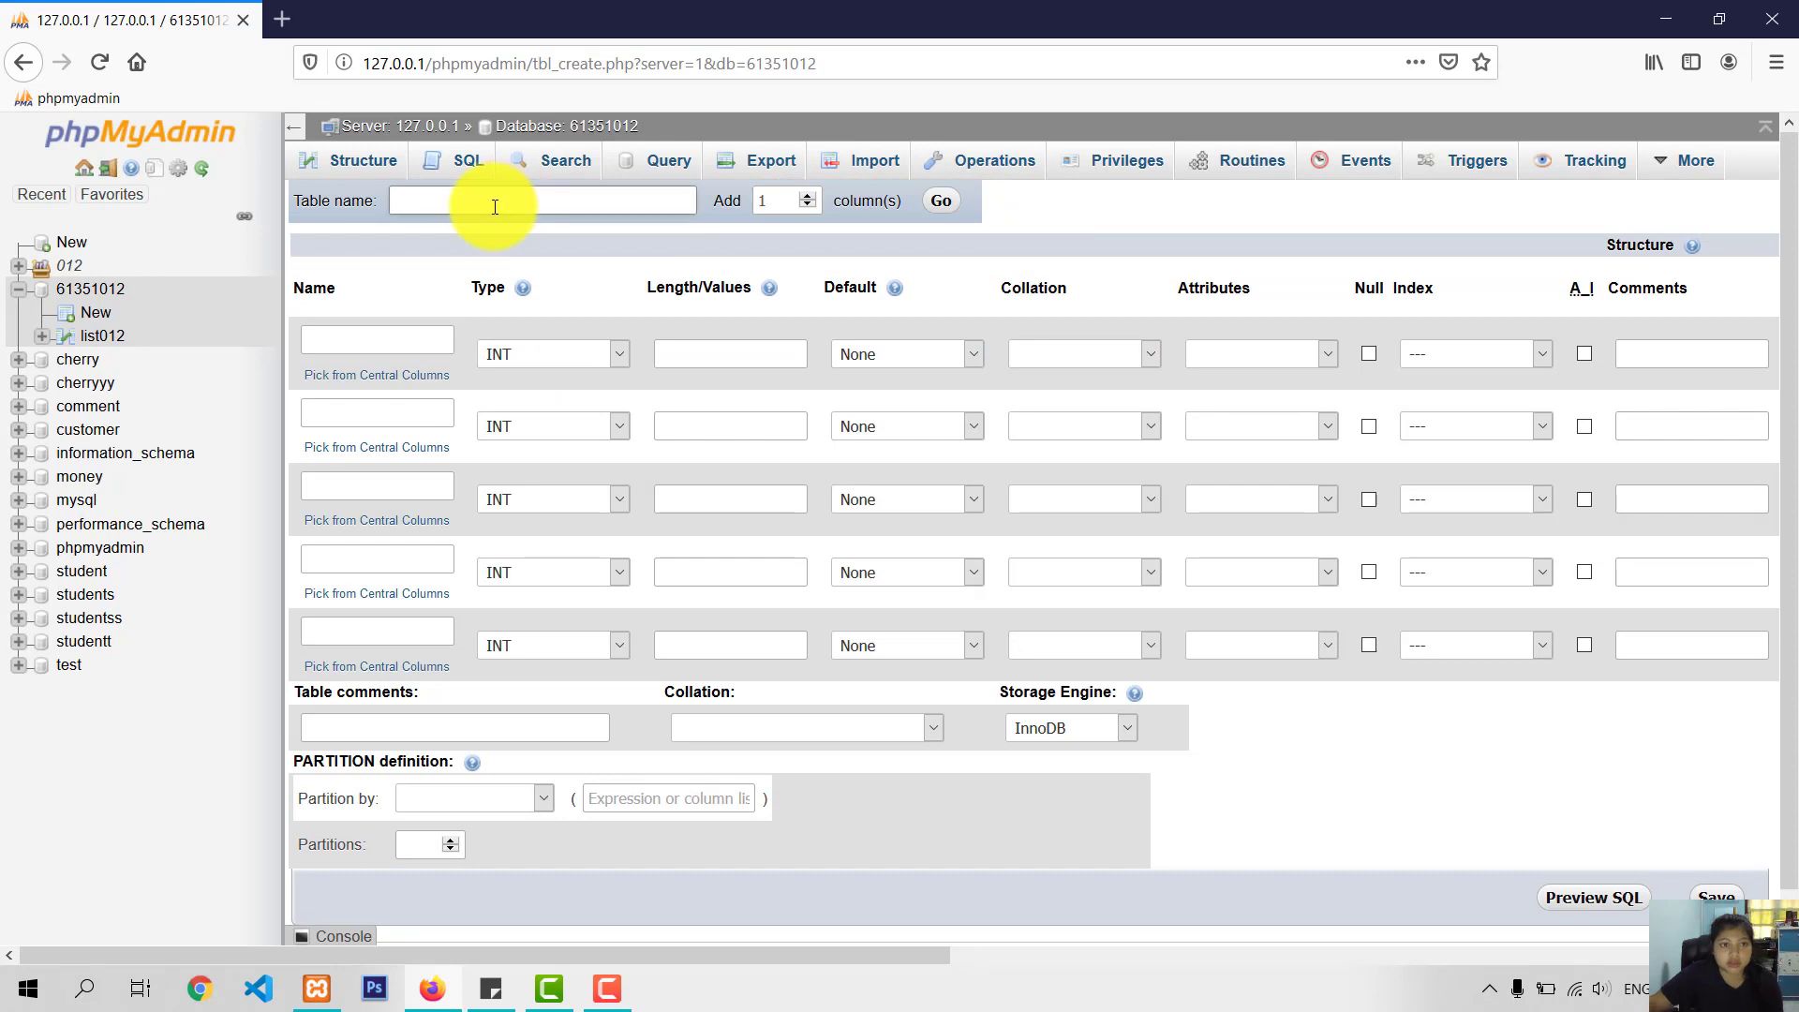
pyautogui.write('mem')
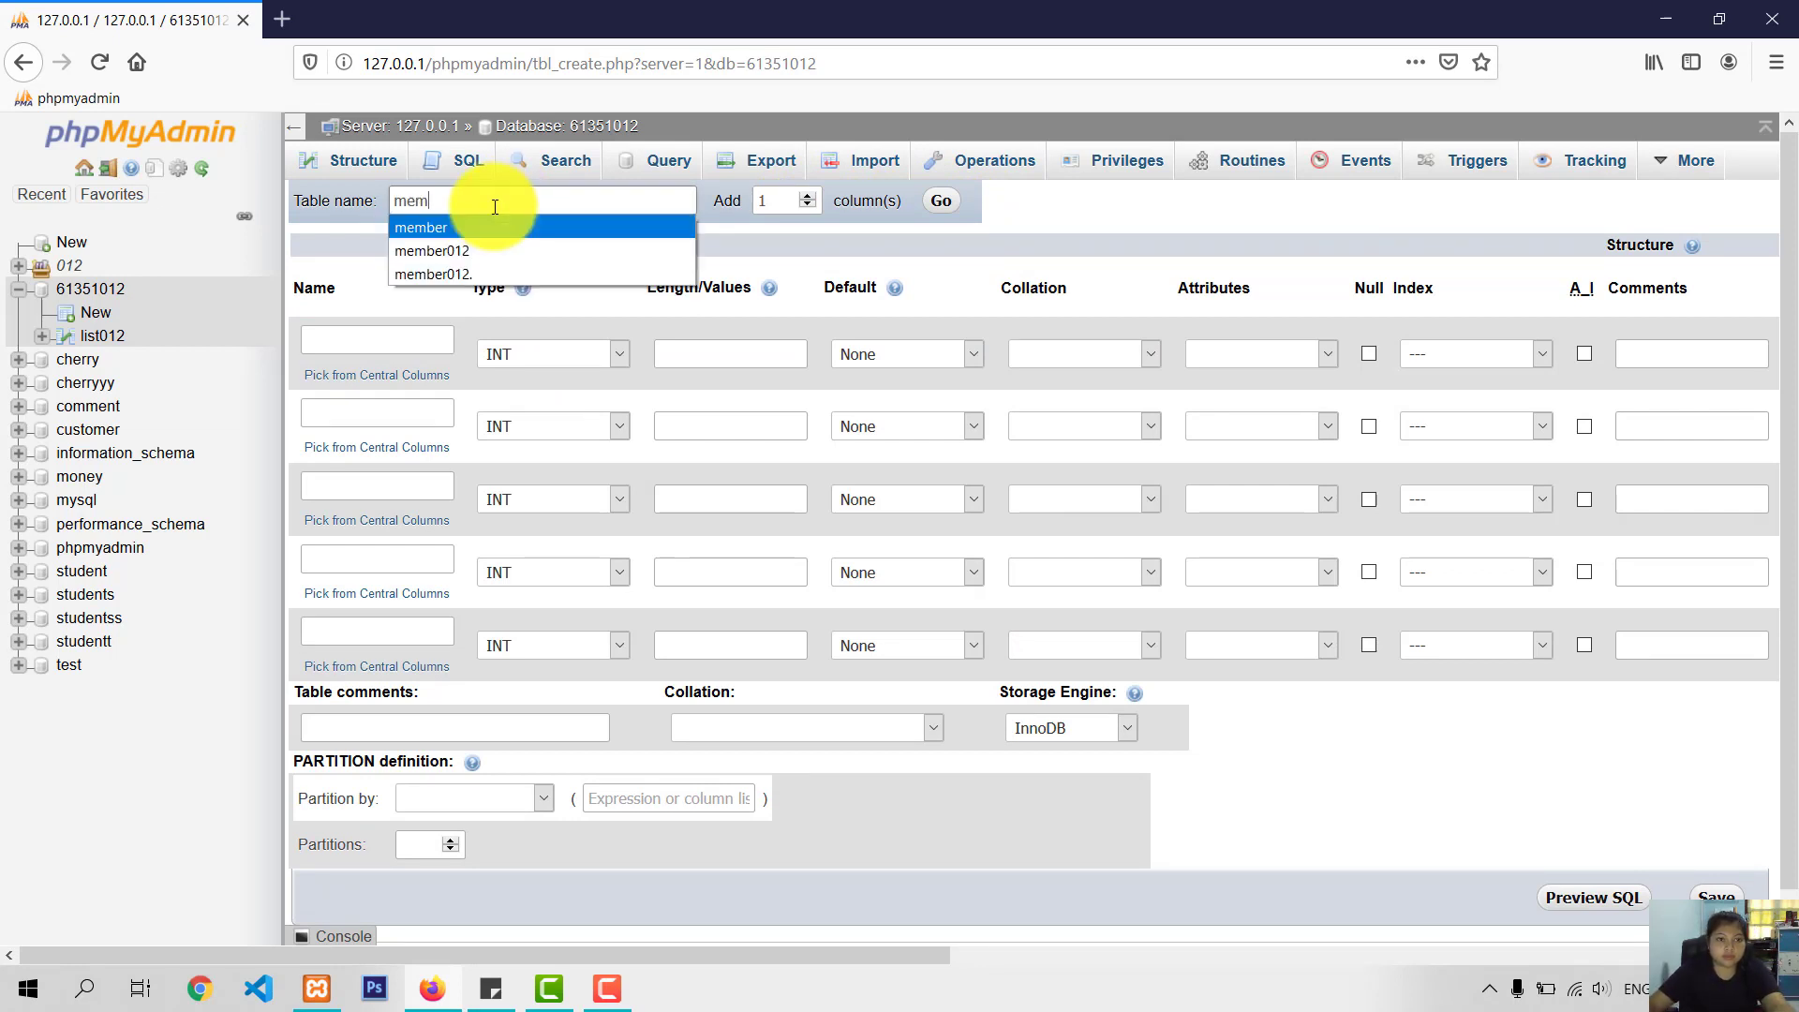
pyautogui.click(476, 251)
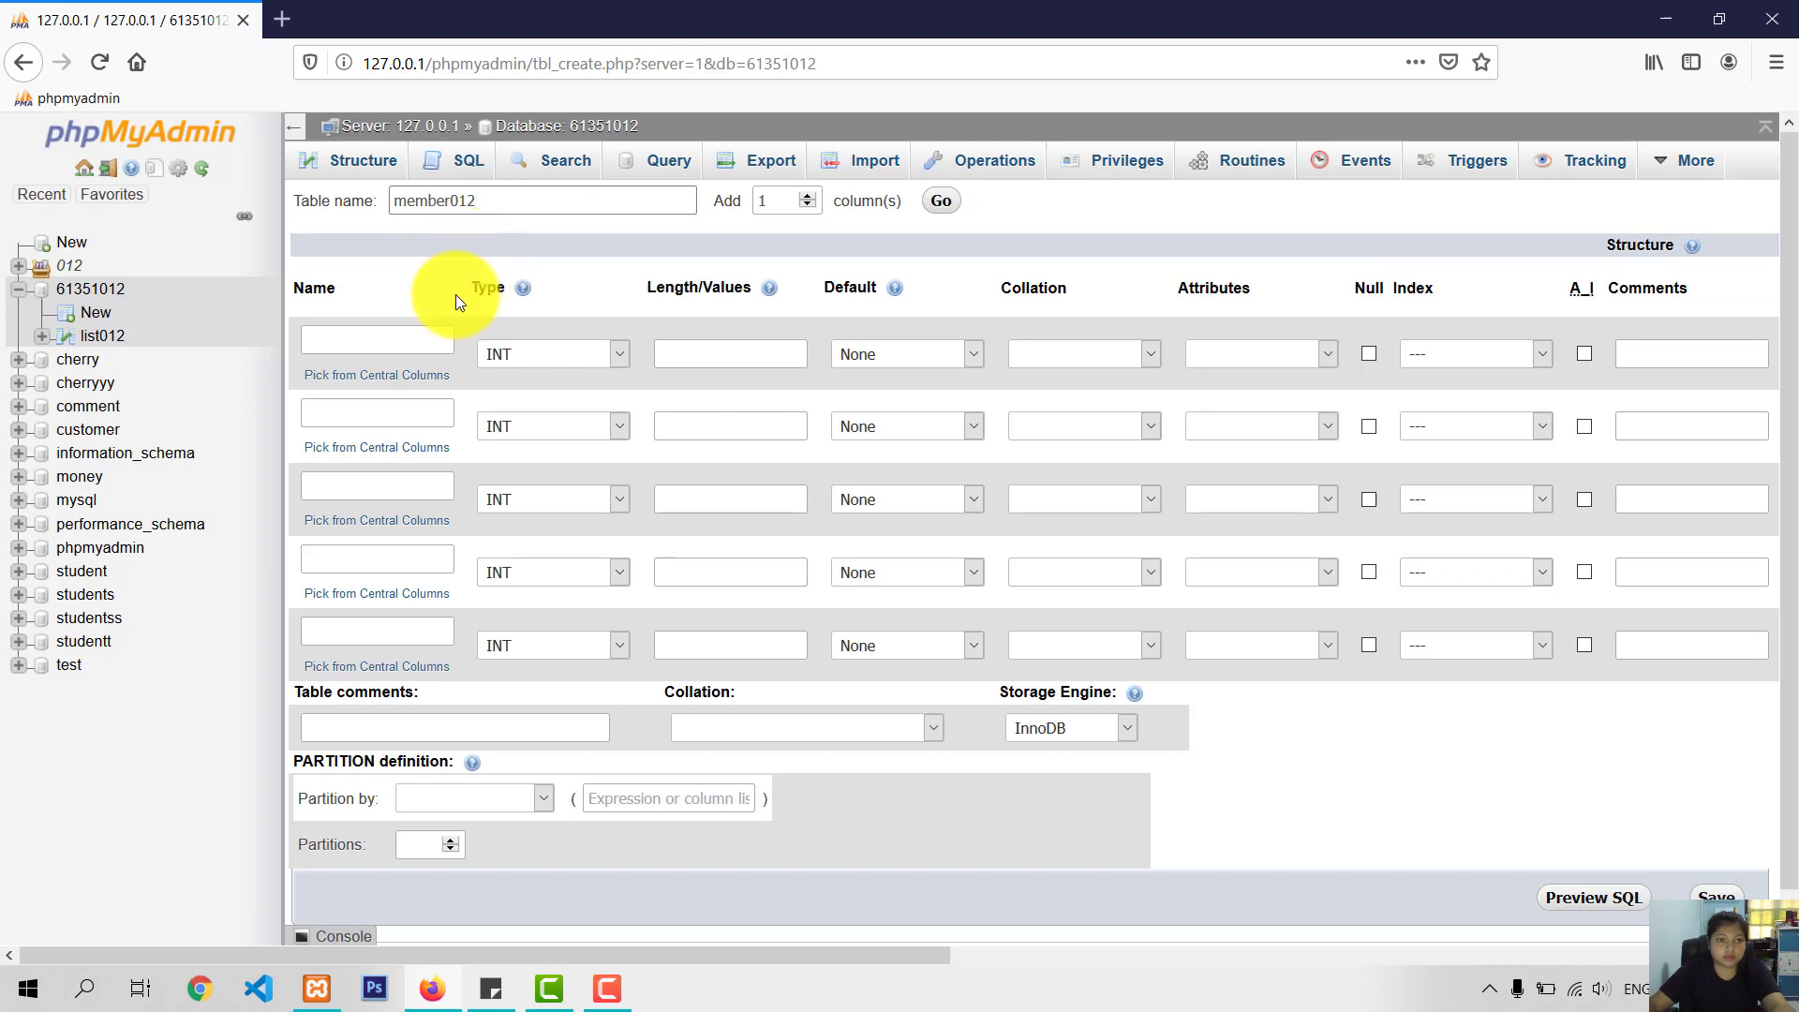
# Step: Name the first two columns of the member012 table UserID and Username
pyautogui.click(403, 345)
pyautogui.click(417, 345)
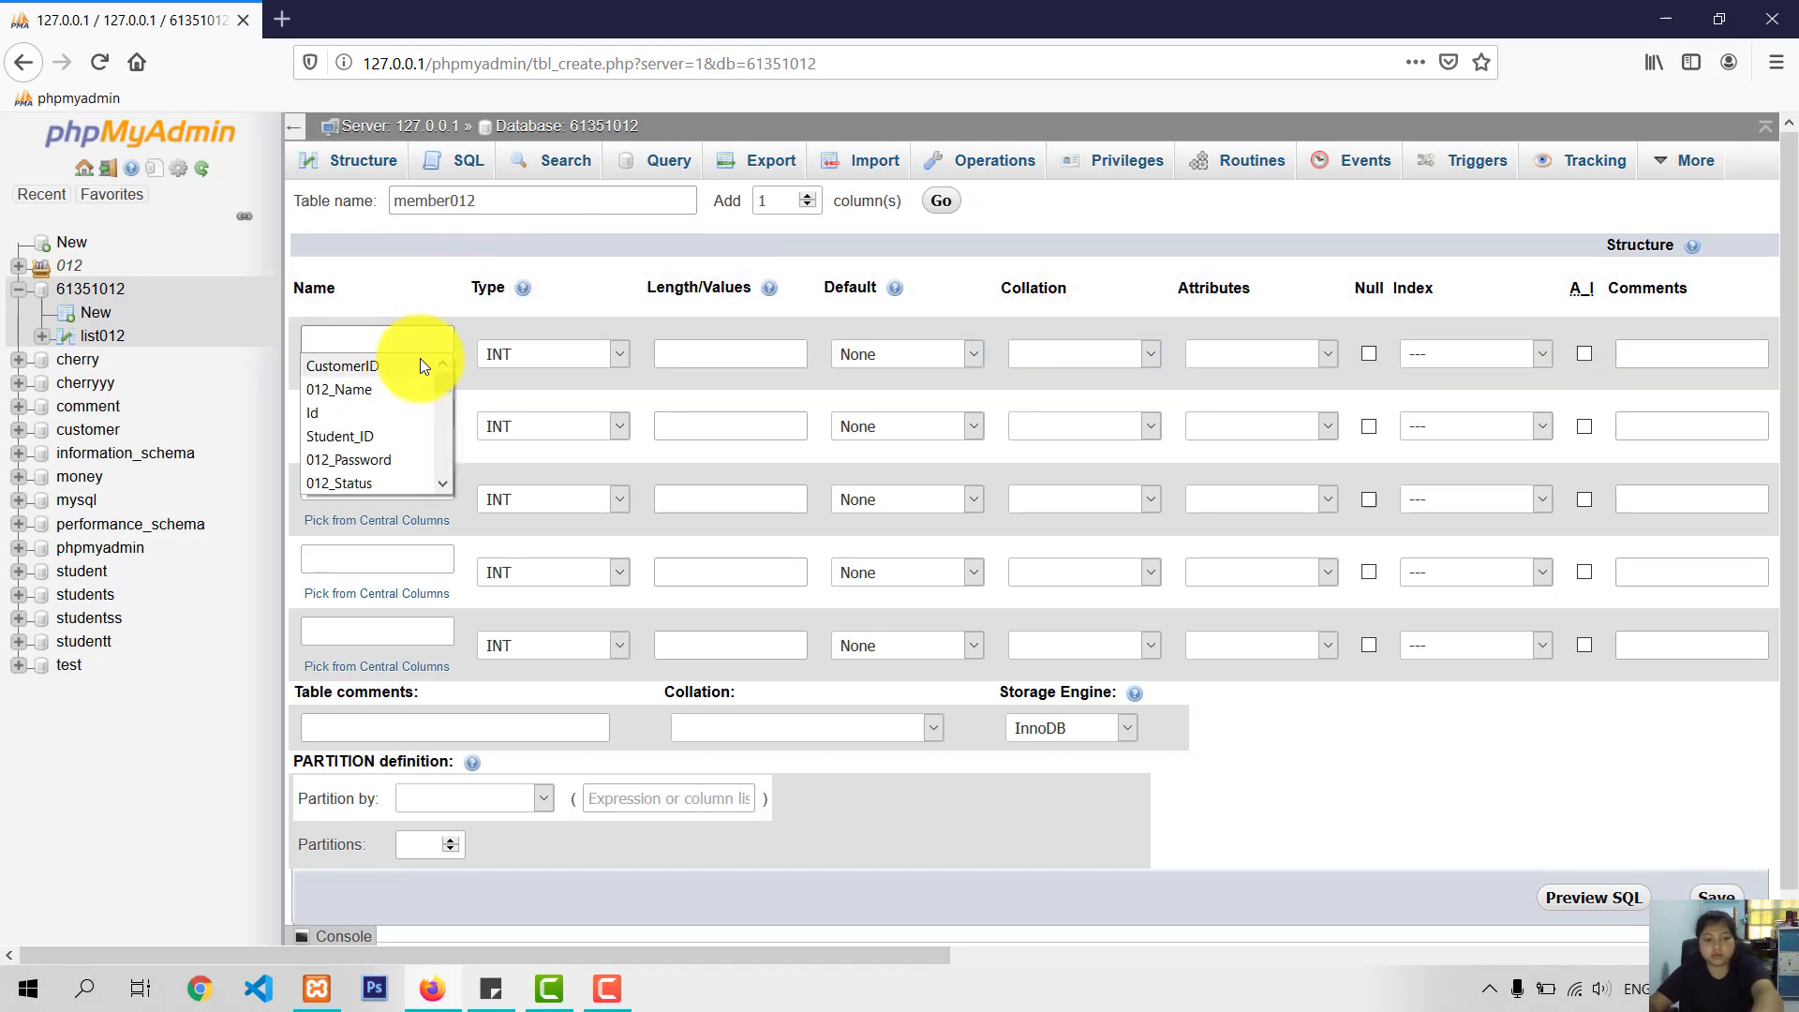
pyautogui.write('U')
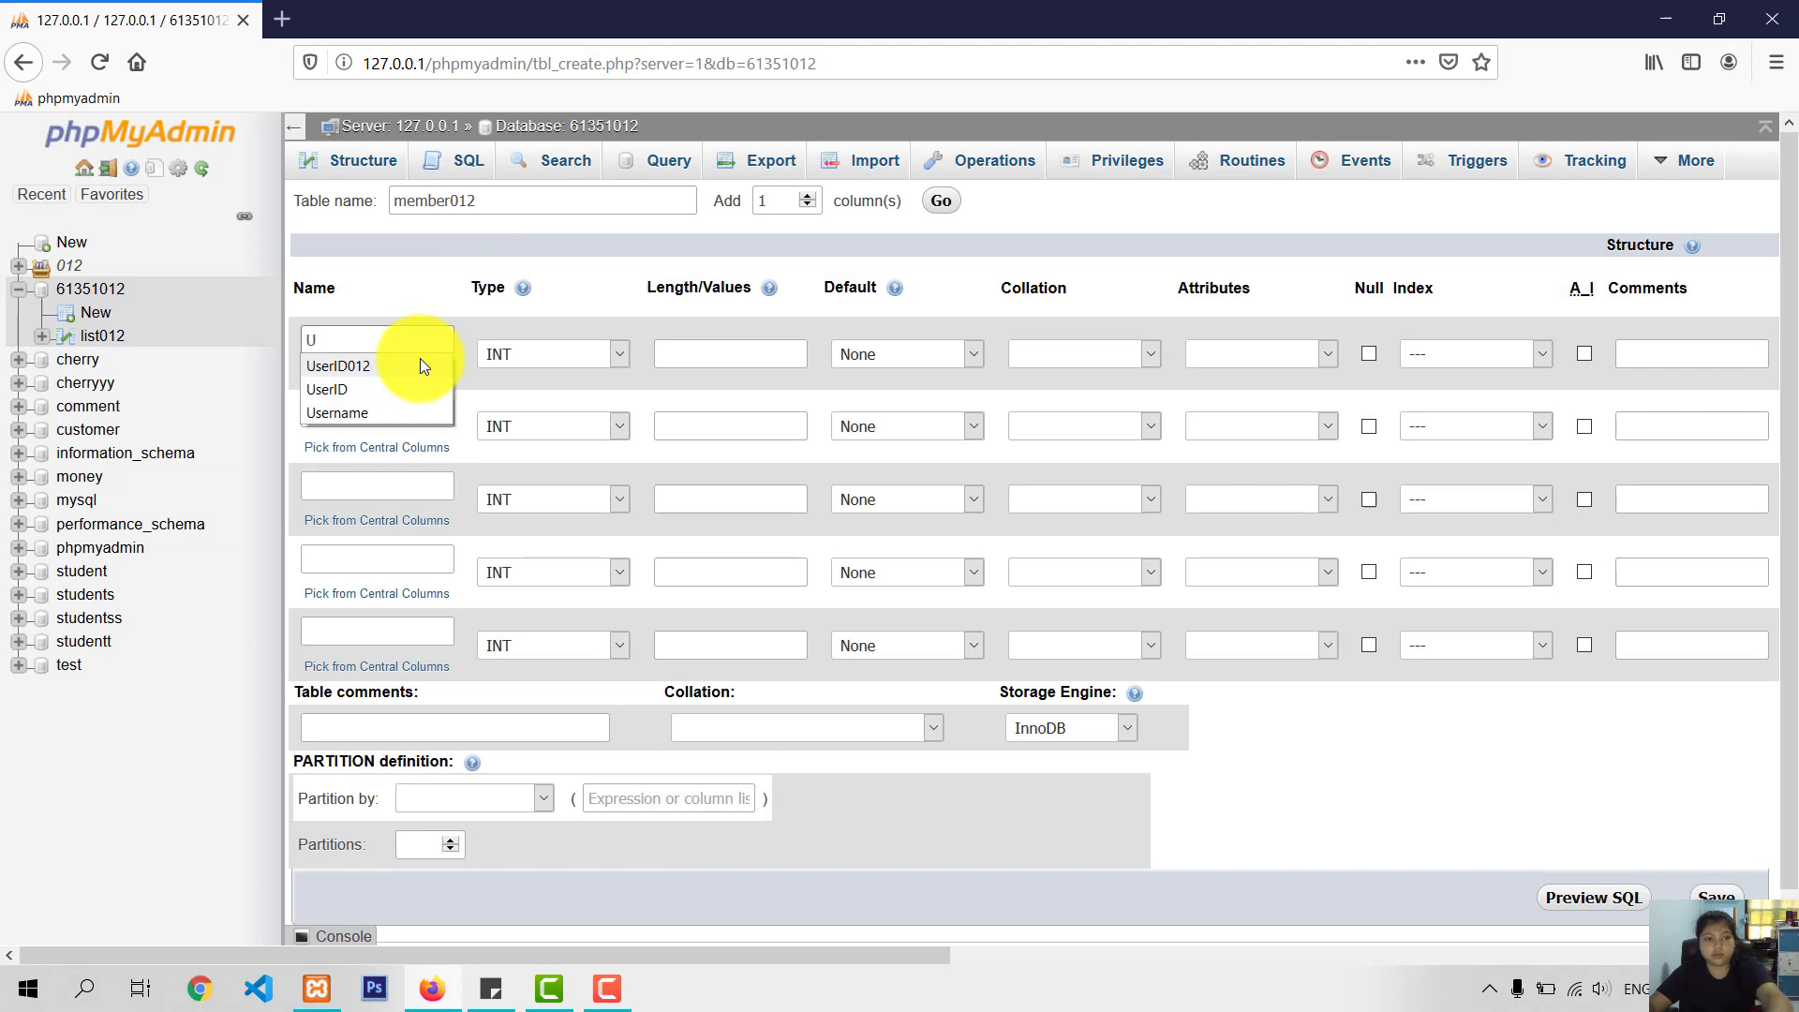
pyautogui.click(382, 390)
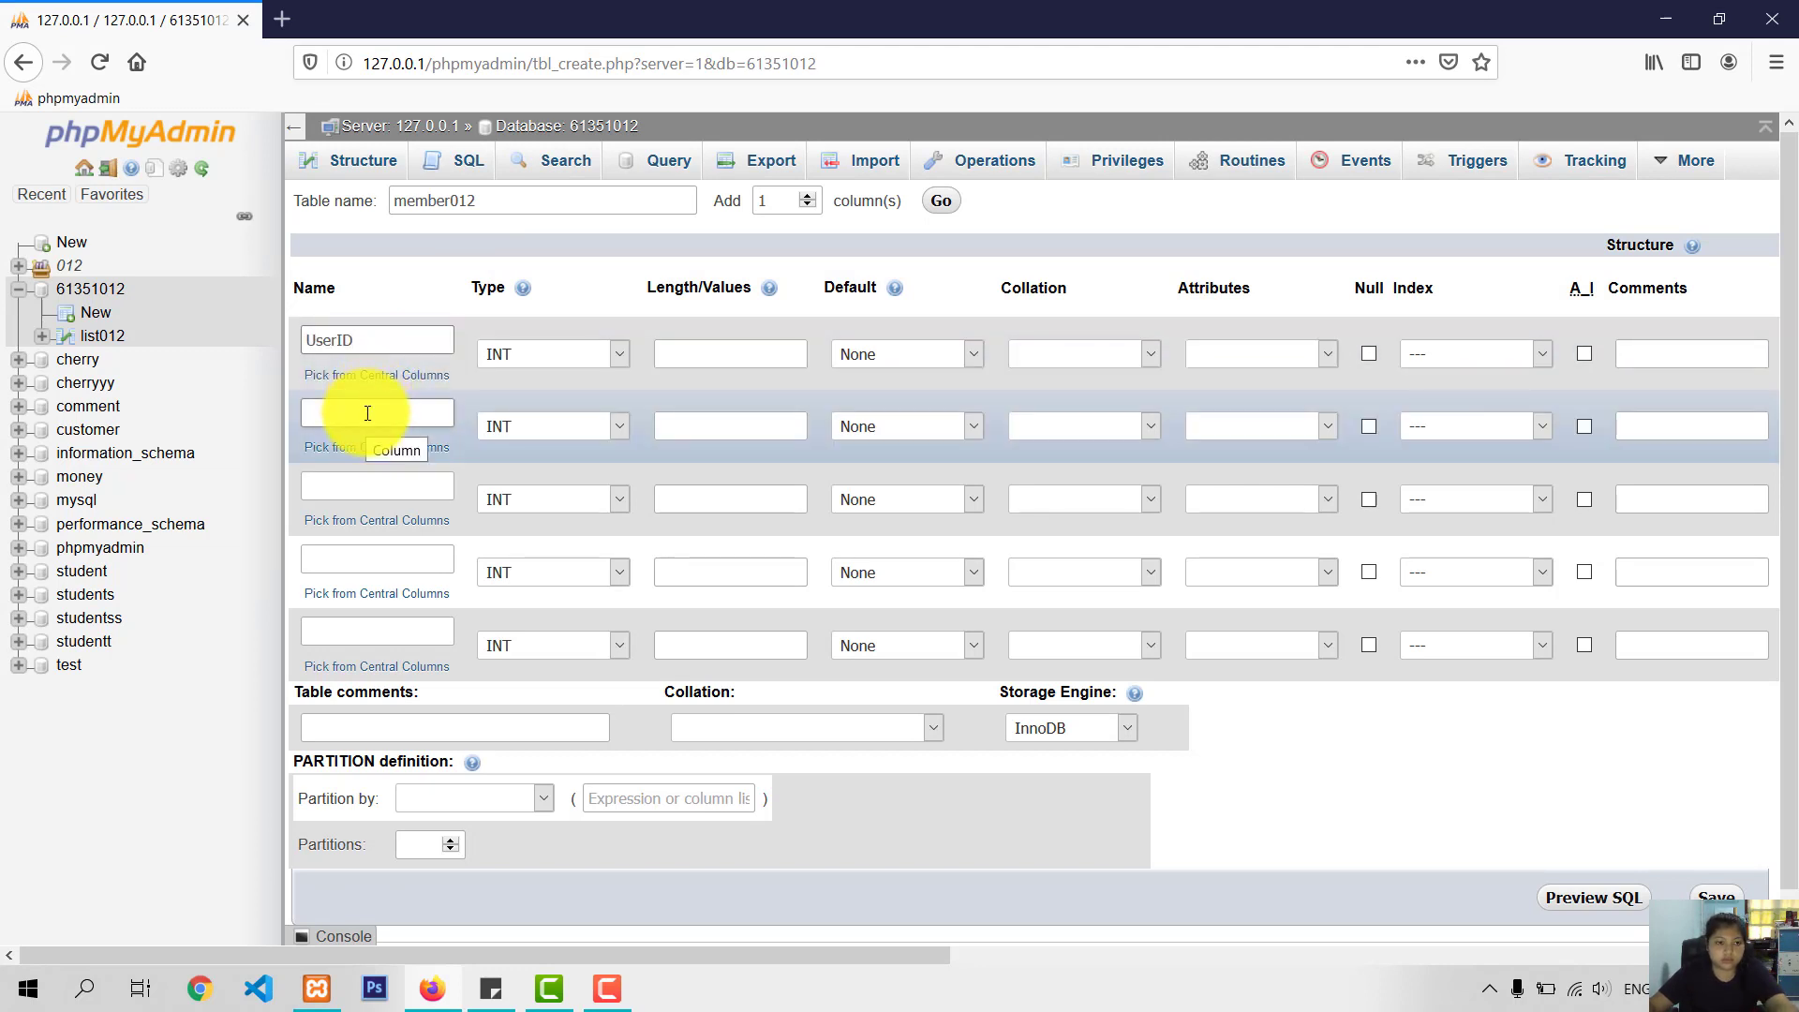
pyautogui.click(367, 413)
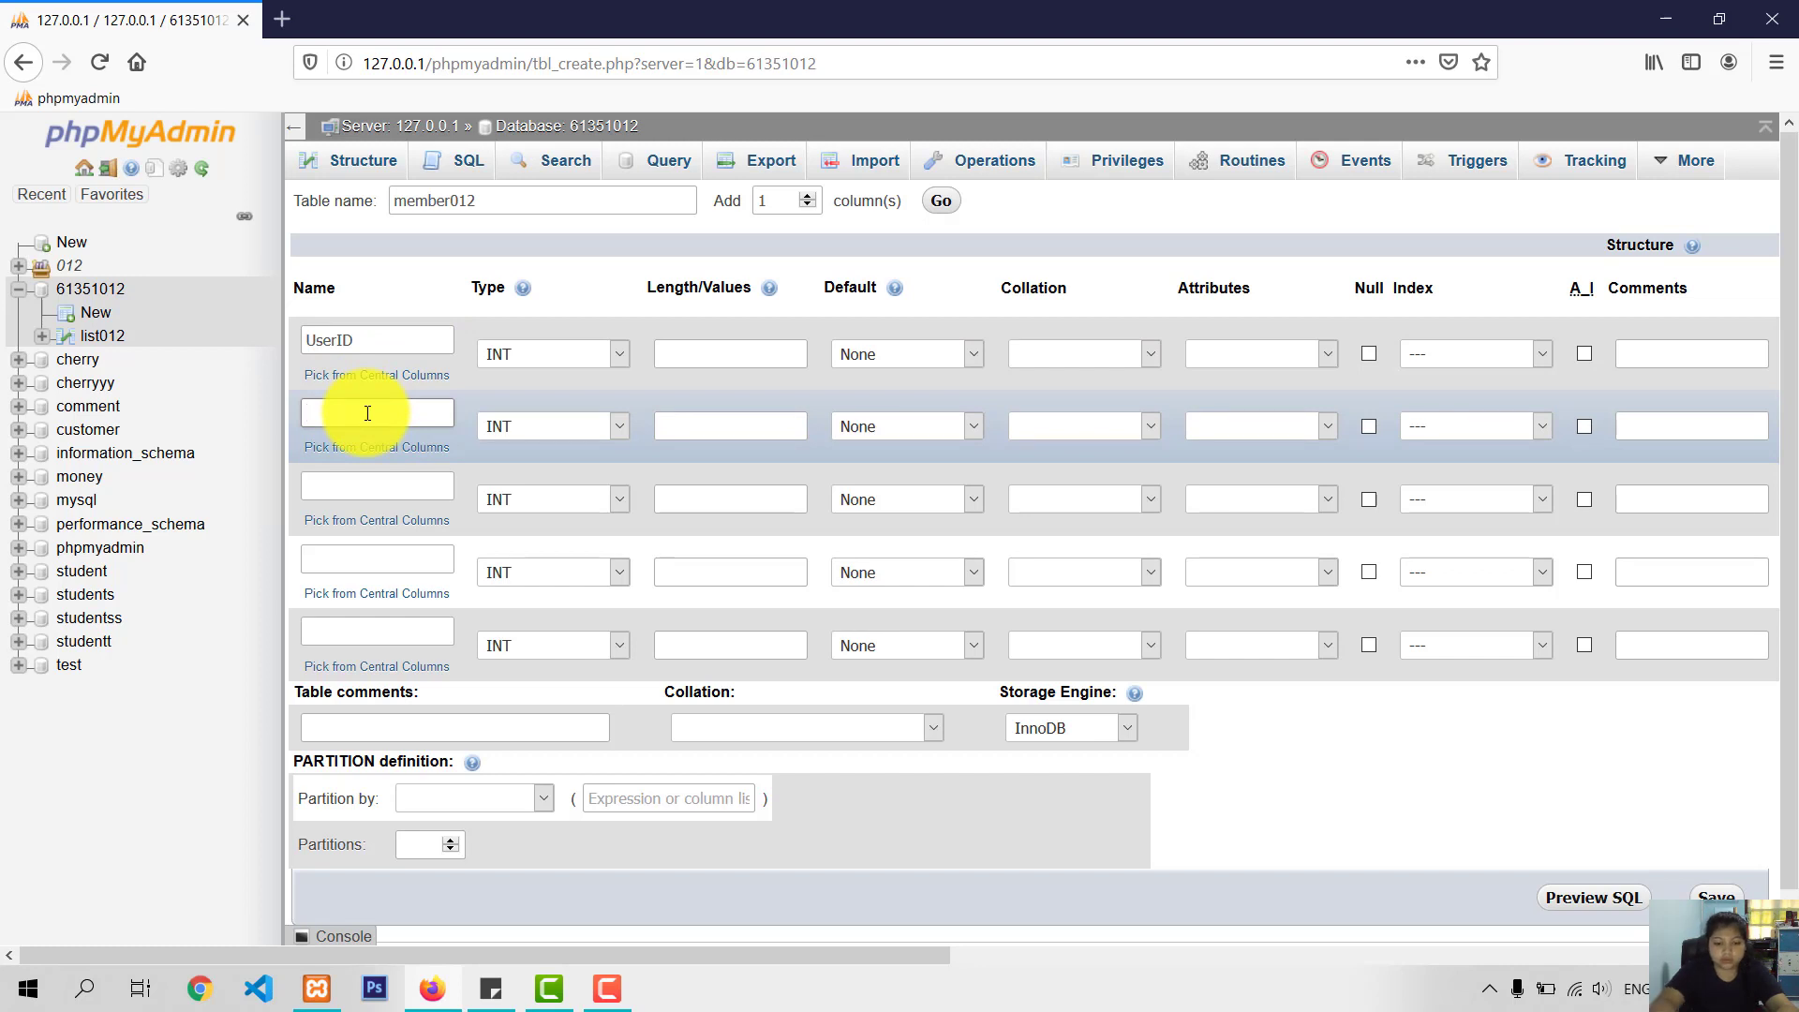
pyautogui.write('Us')
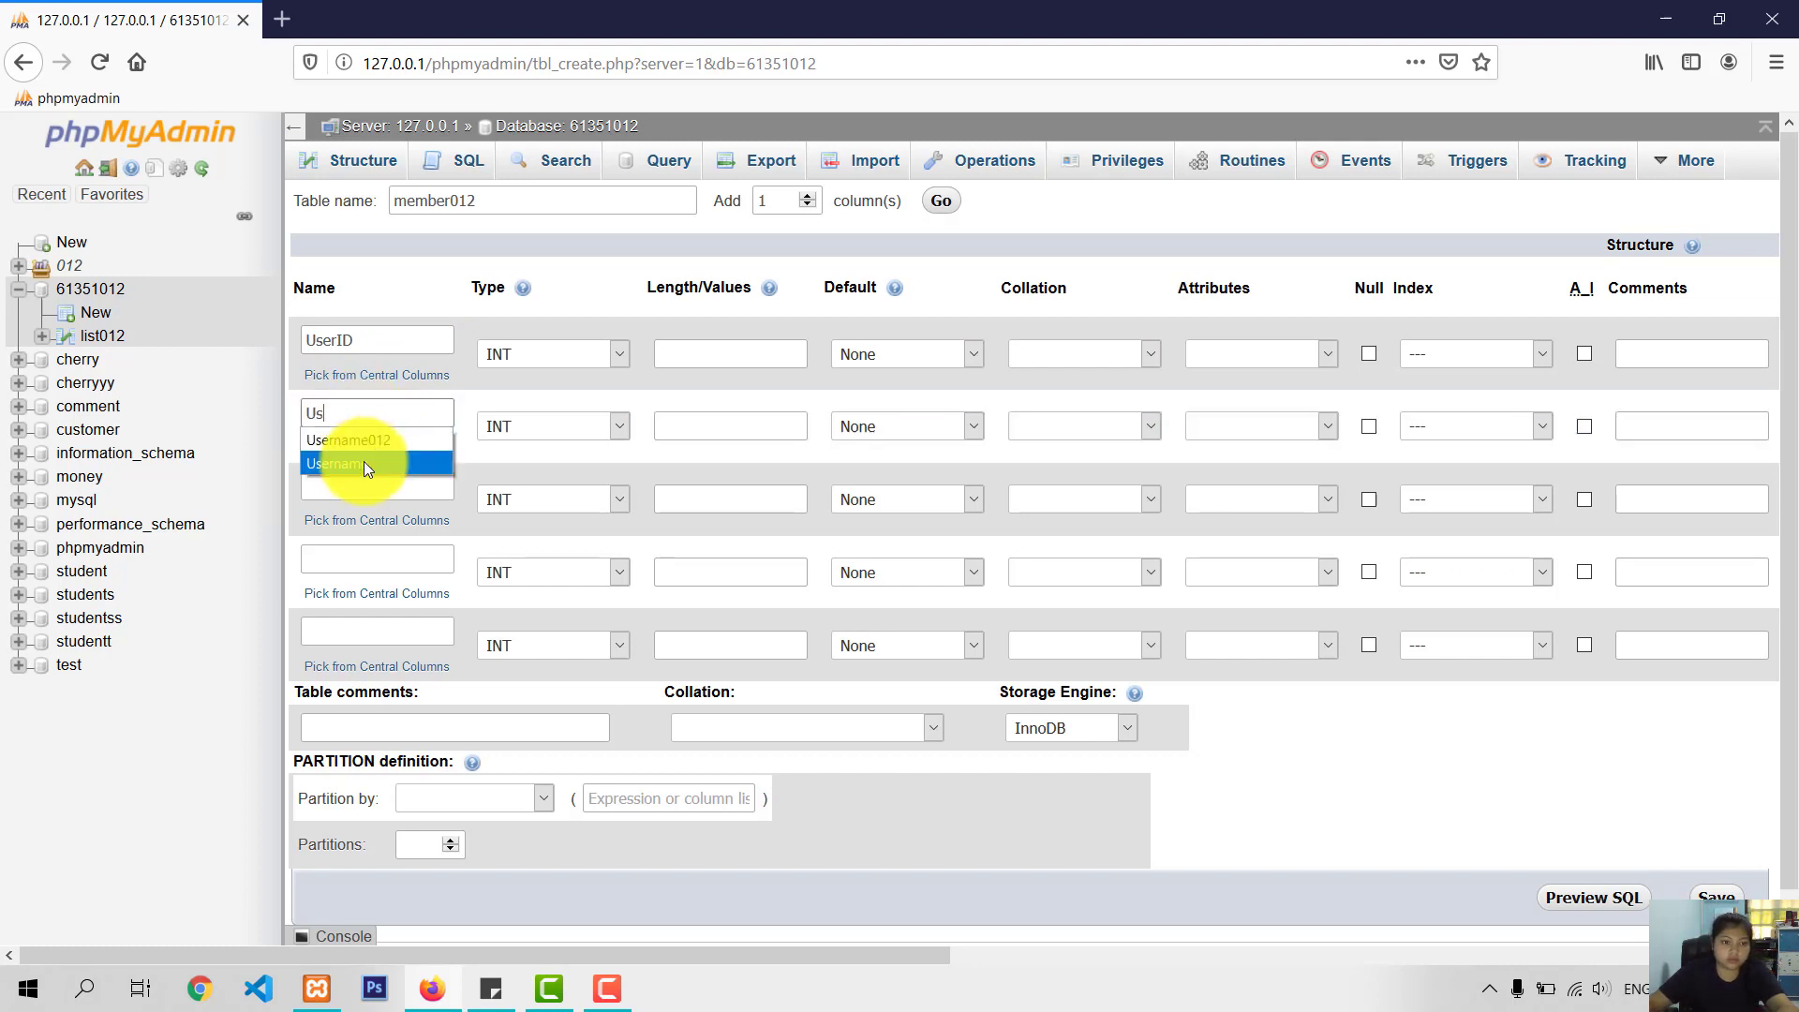
pyautogui.click(364, 461)
# Step: Name the third, fourth and fifth columns of the member012 table Password, Name and Status
pyautogui.click(347, 496)
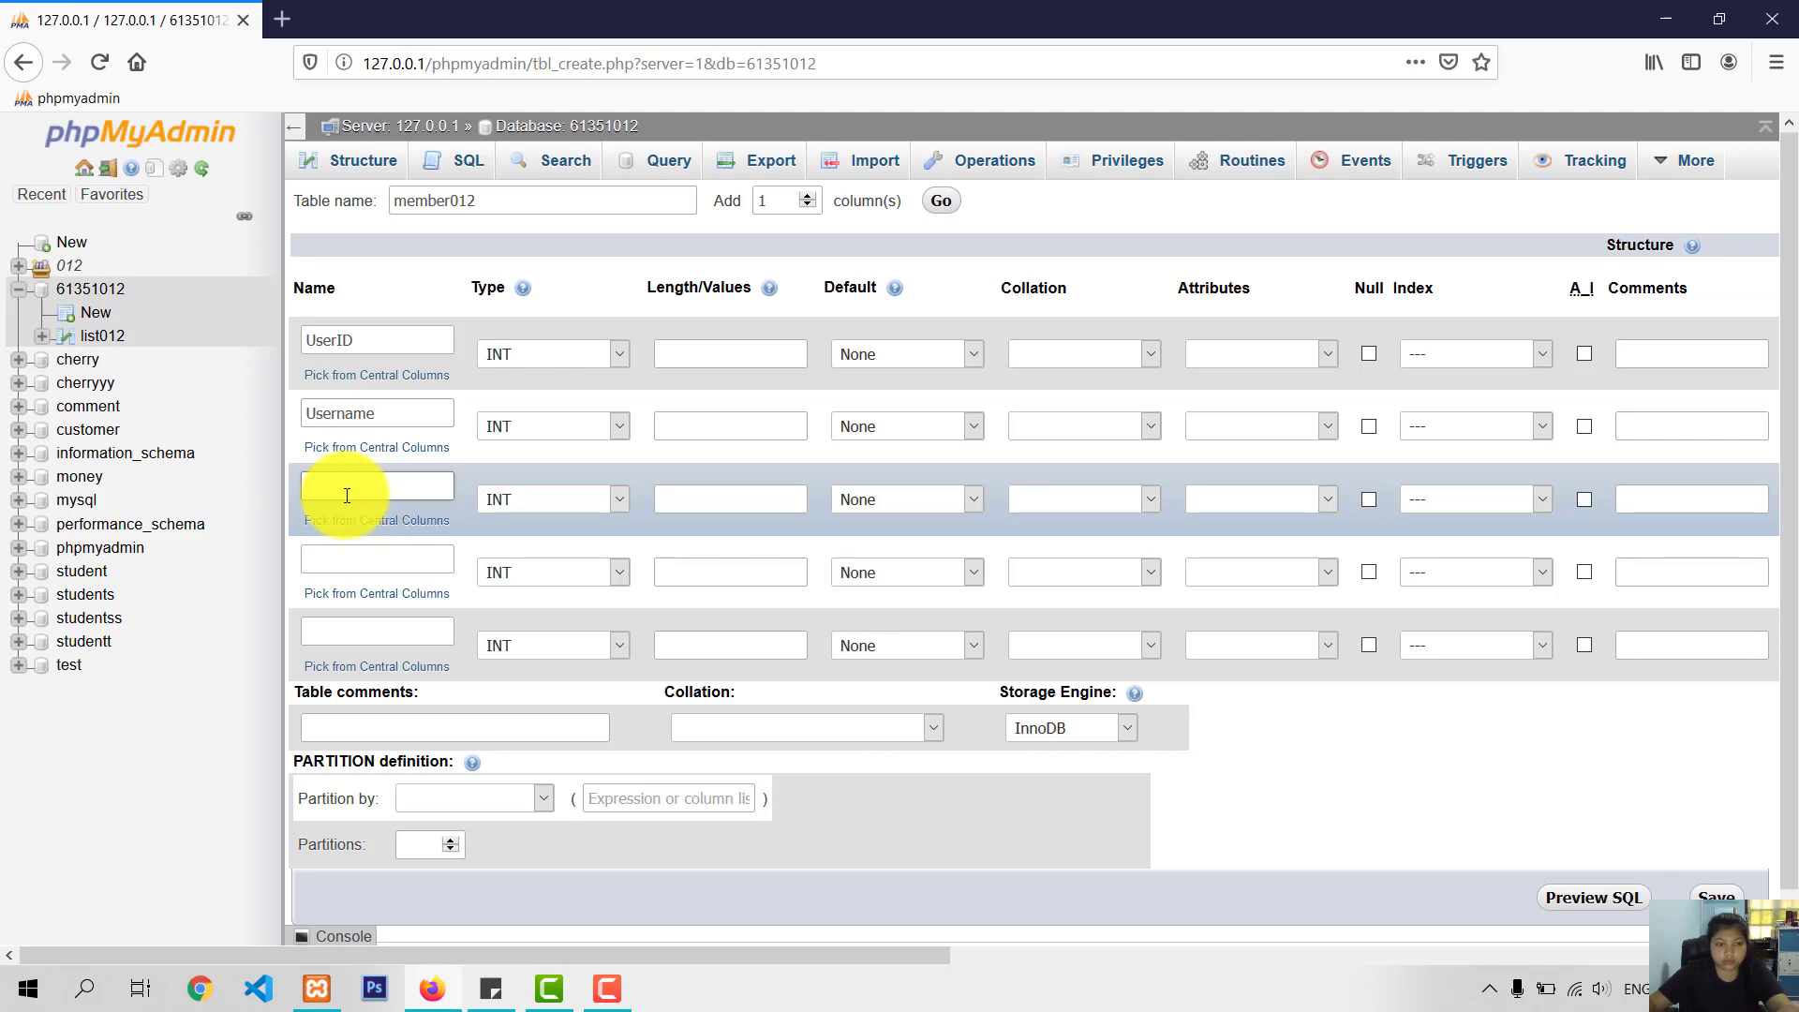
pyautogui.write('P')
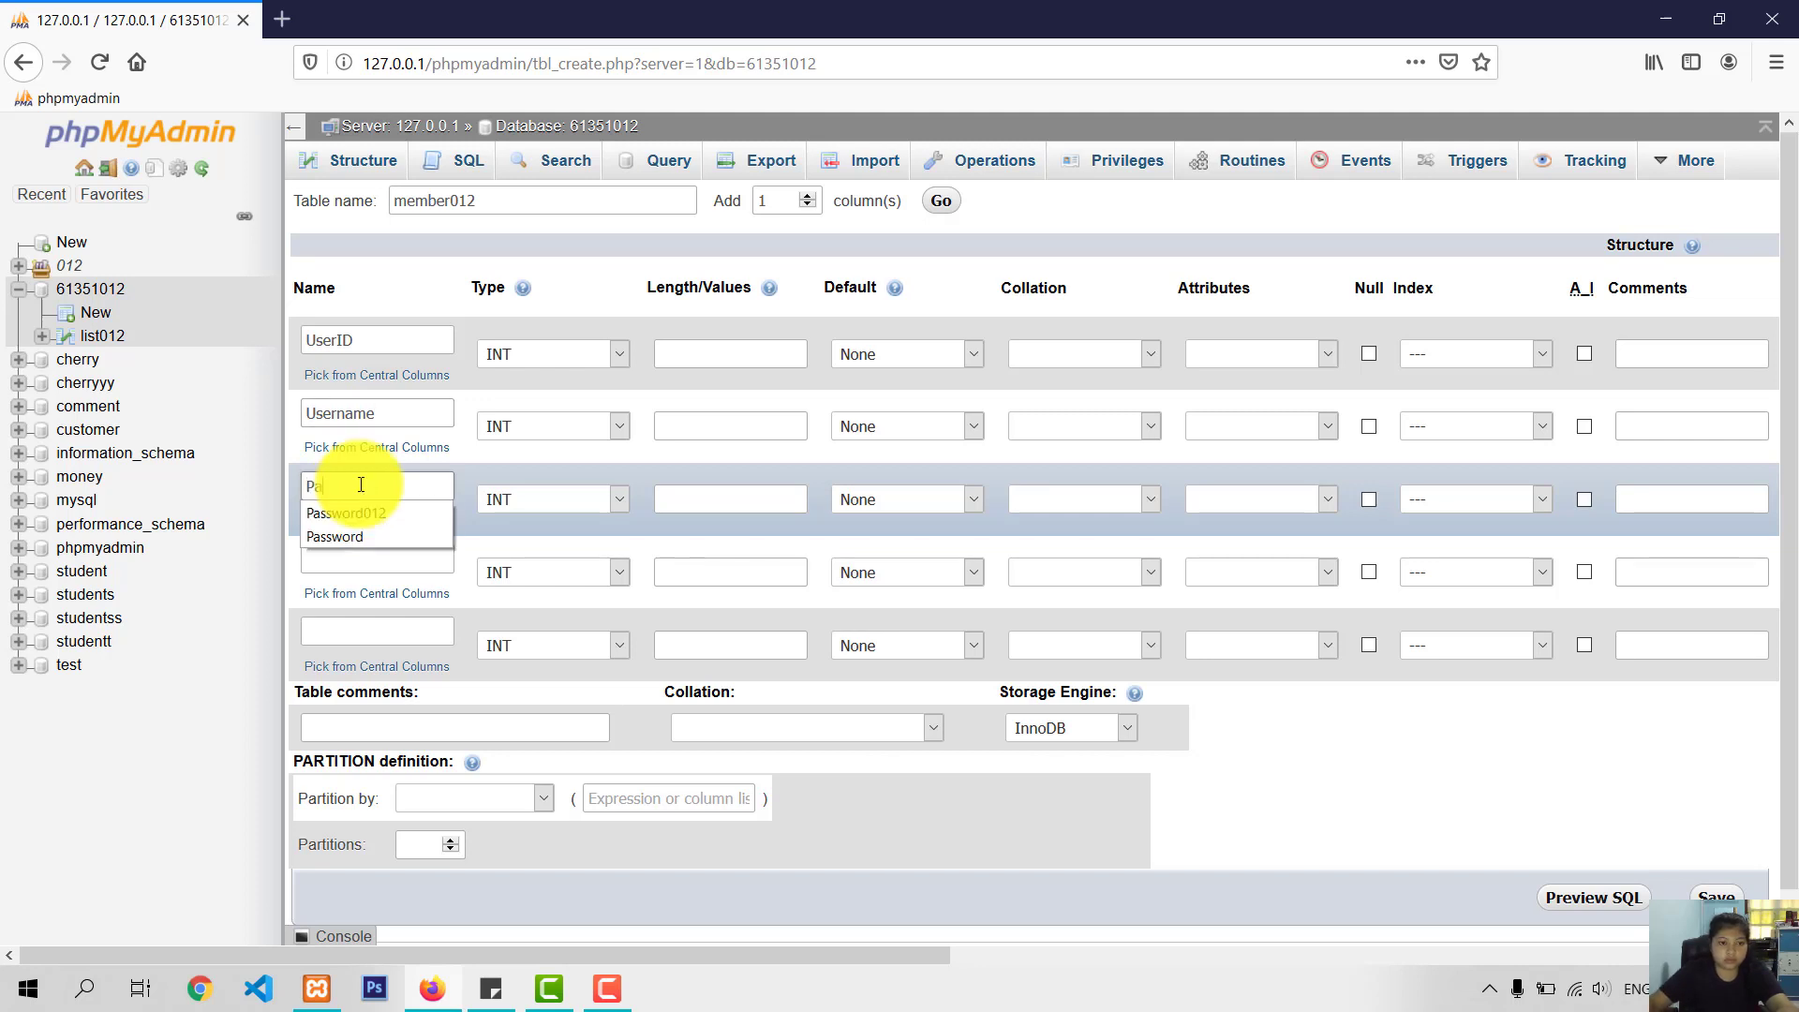
pyautogui.write('a')
pyautogui.click(335, 536)
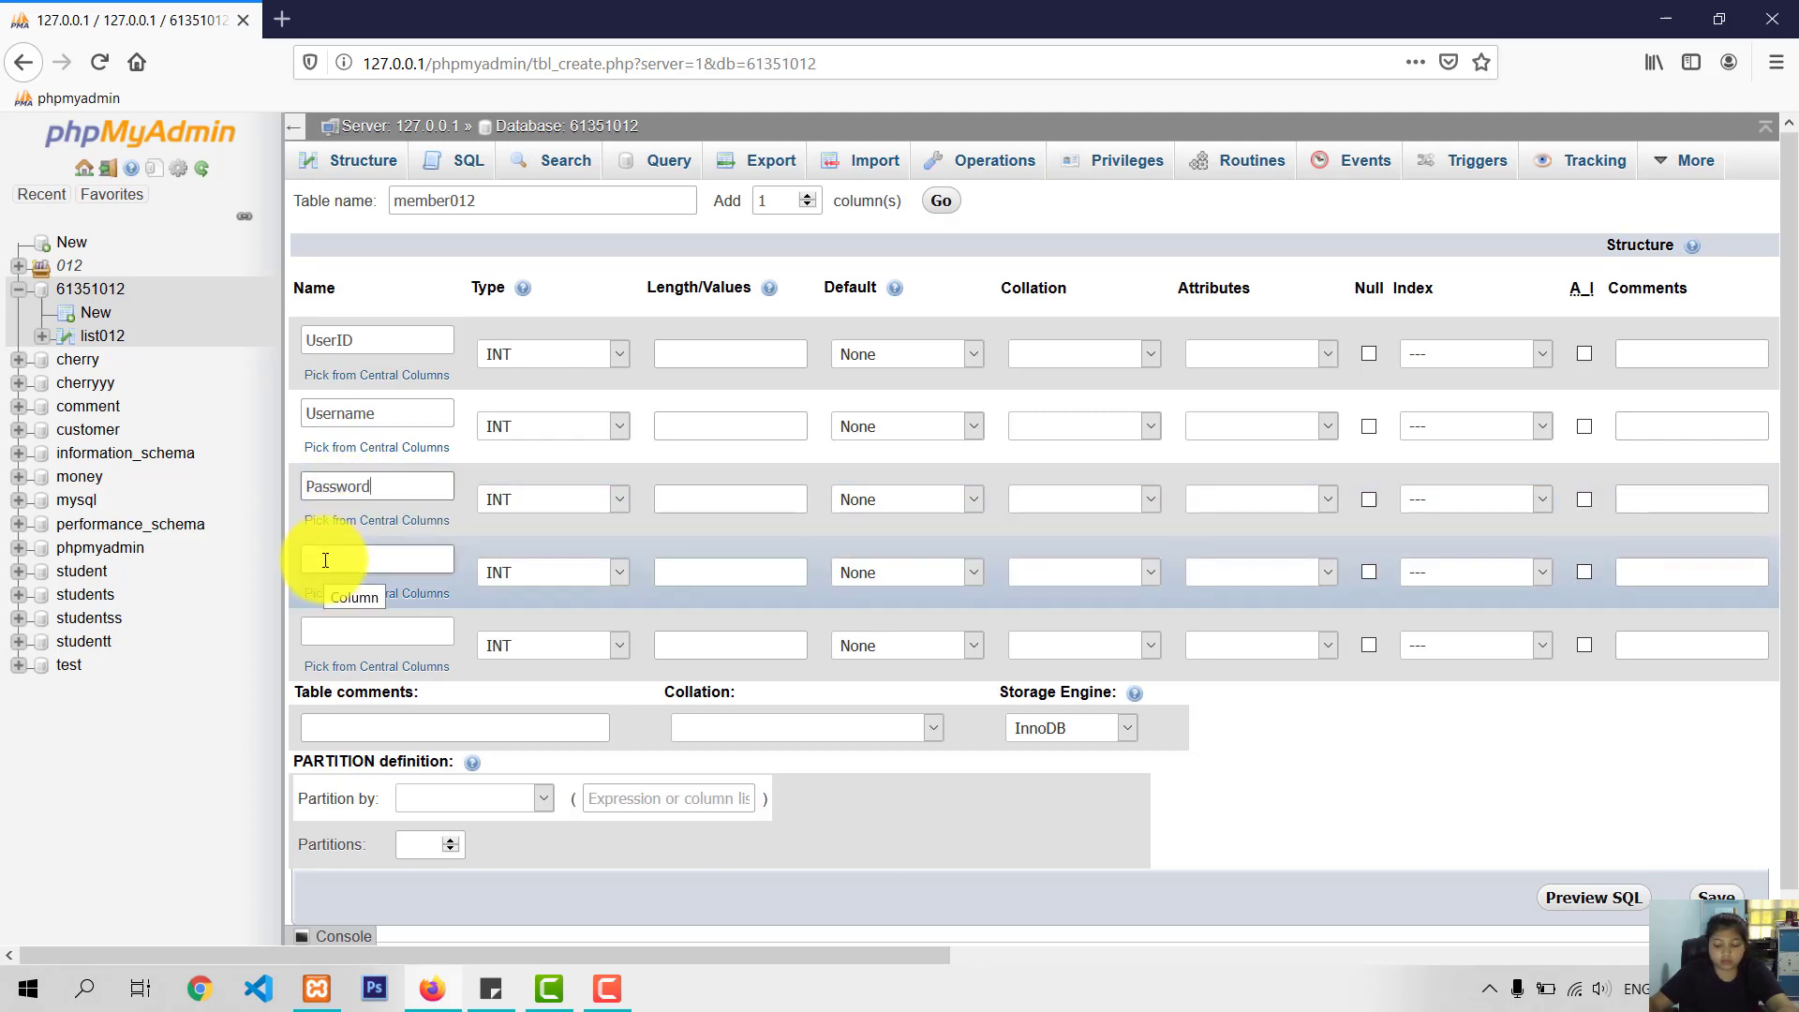
pyautogui.click(325, 560)
pyautogui.write('Nam')
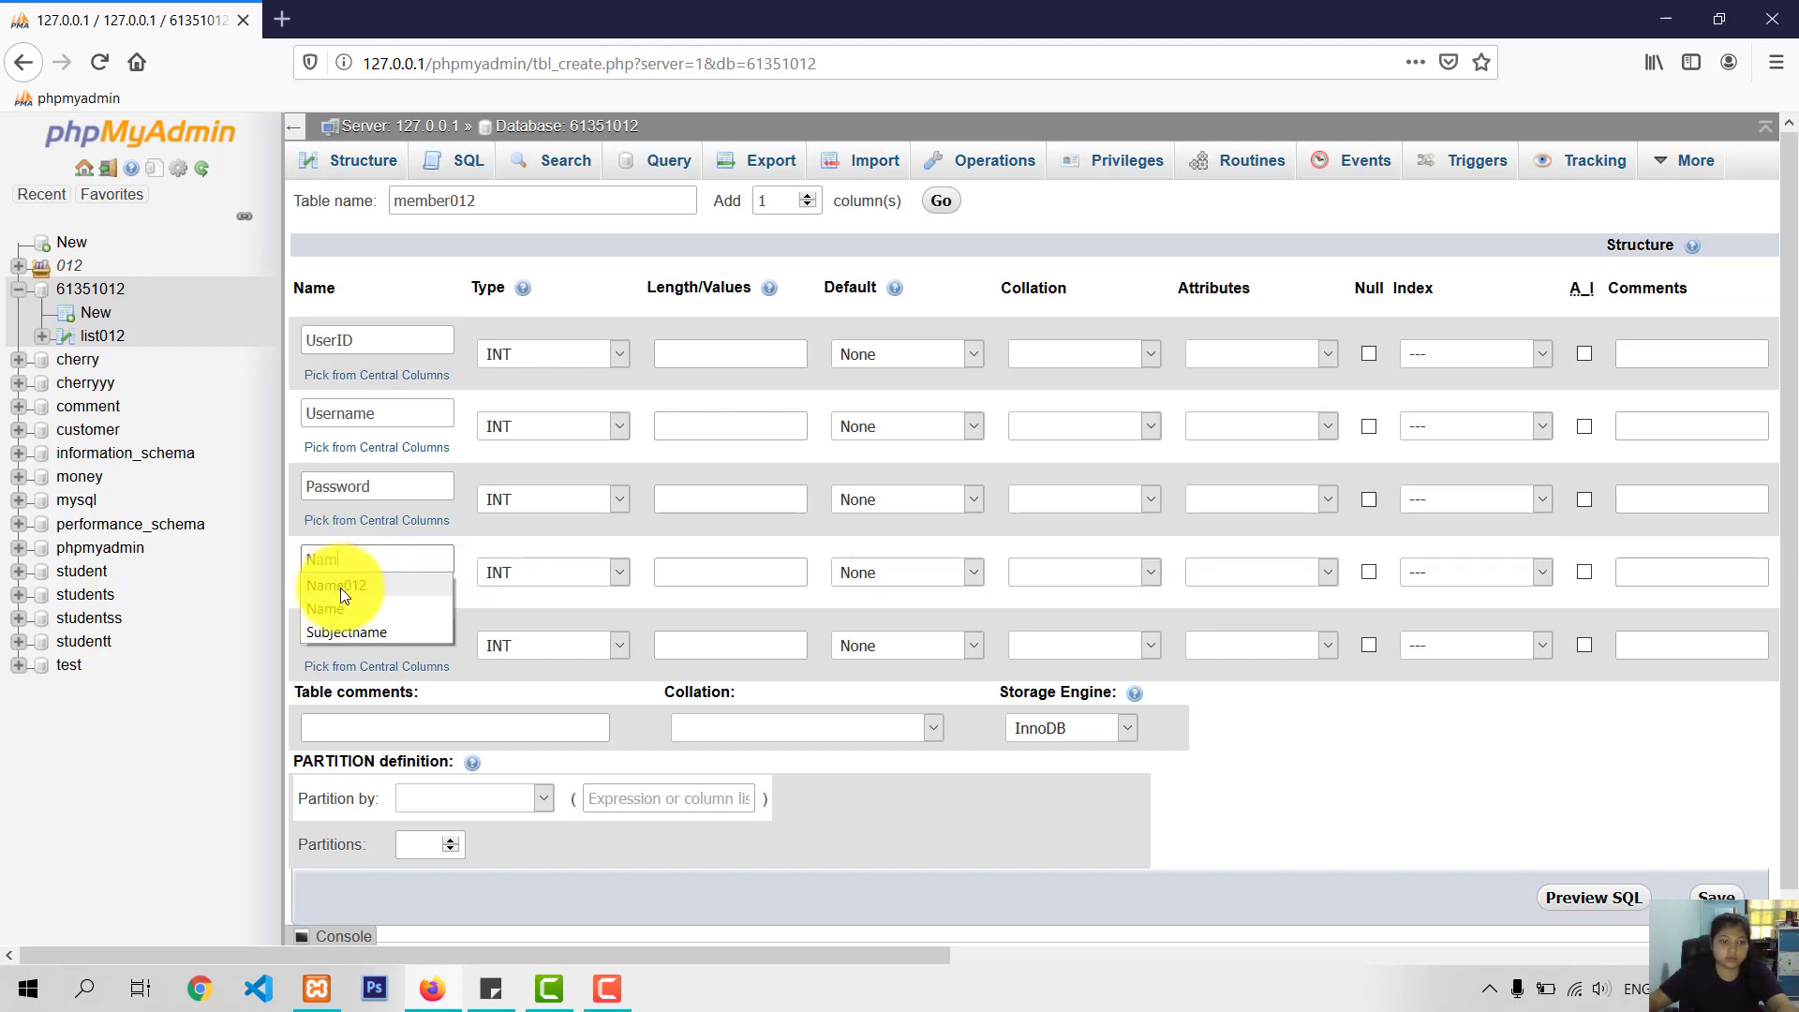
pyautogui.click(333, 605)
pyautogui.click(333, 630)
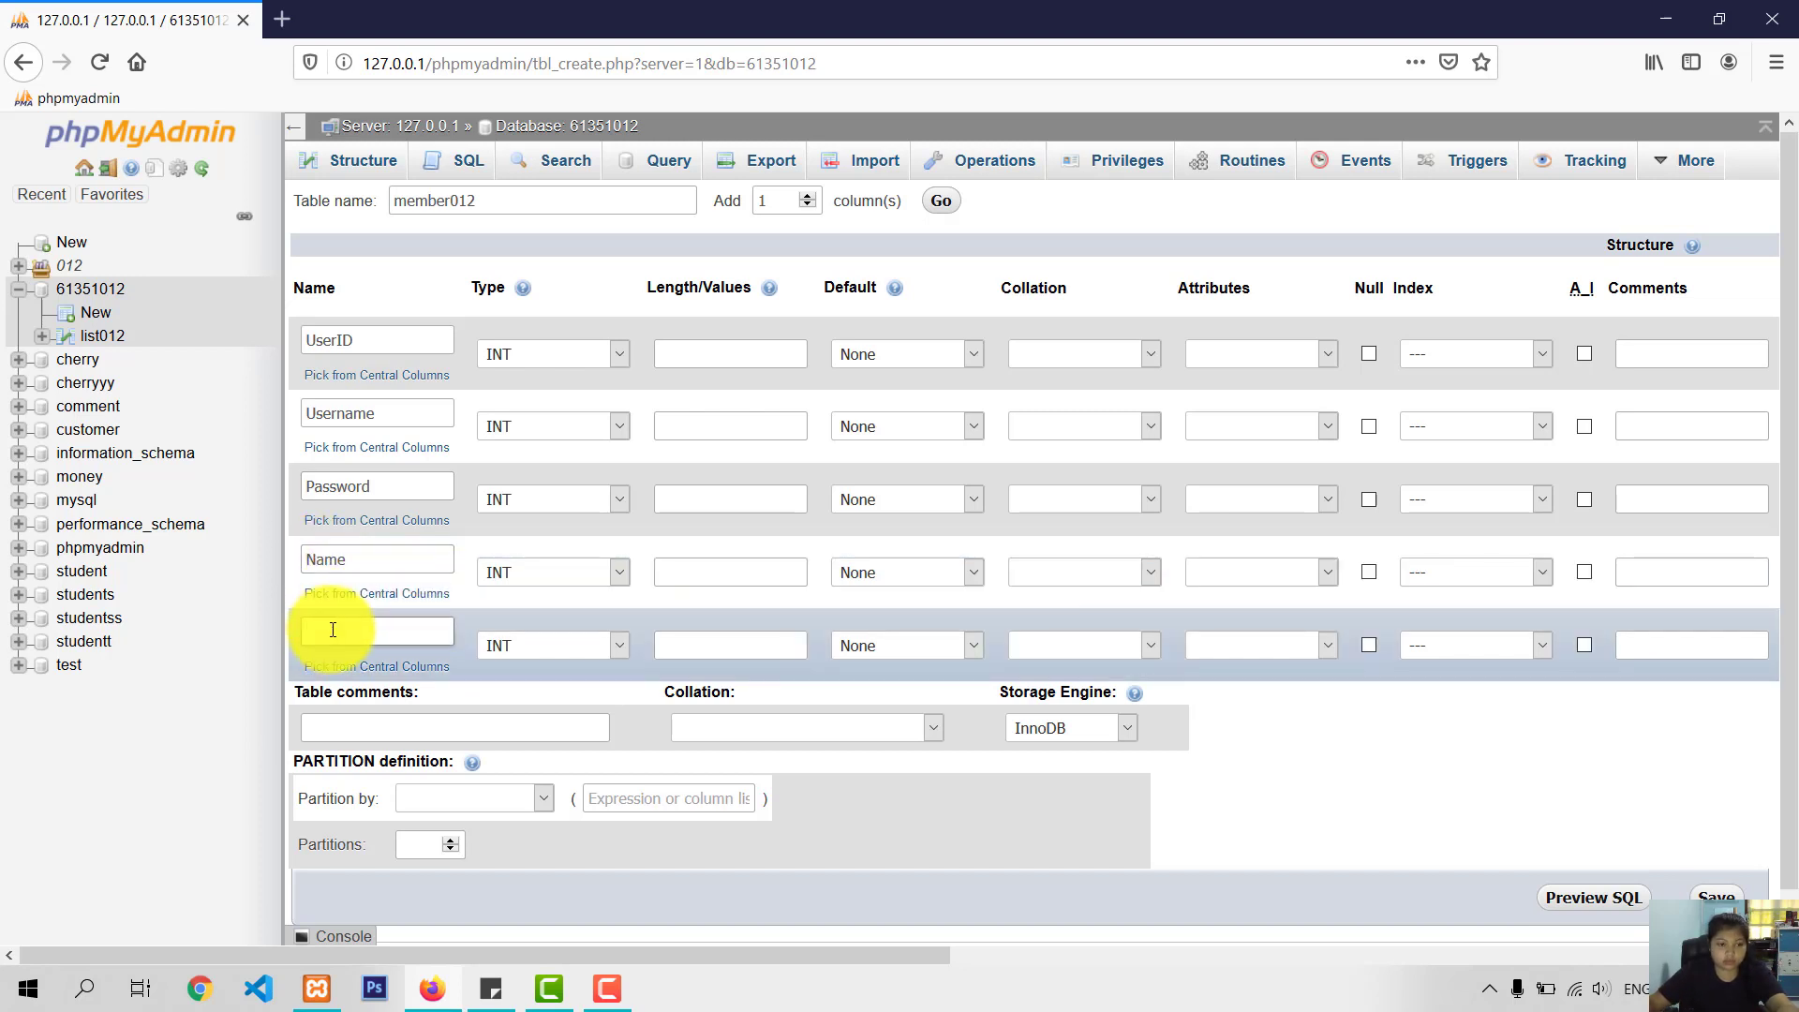
pyautogui.write('S')
pyautogui.click(350, 667)
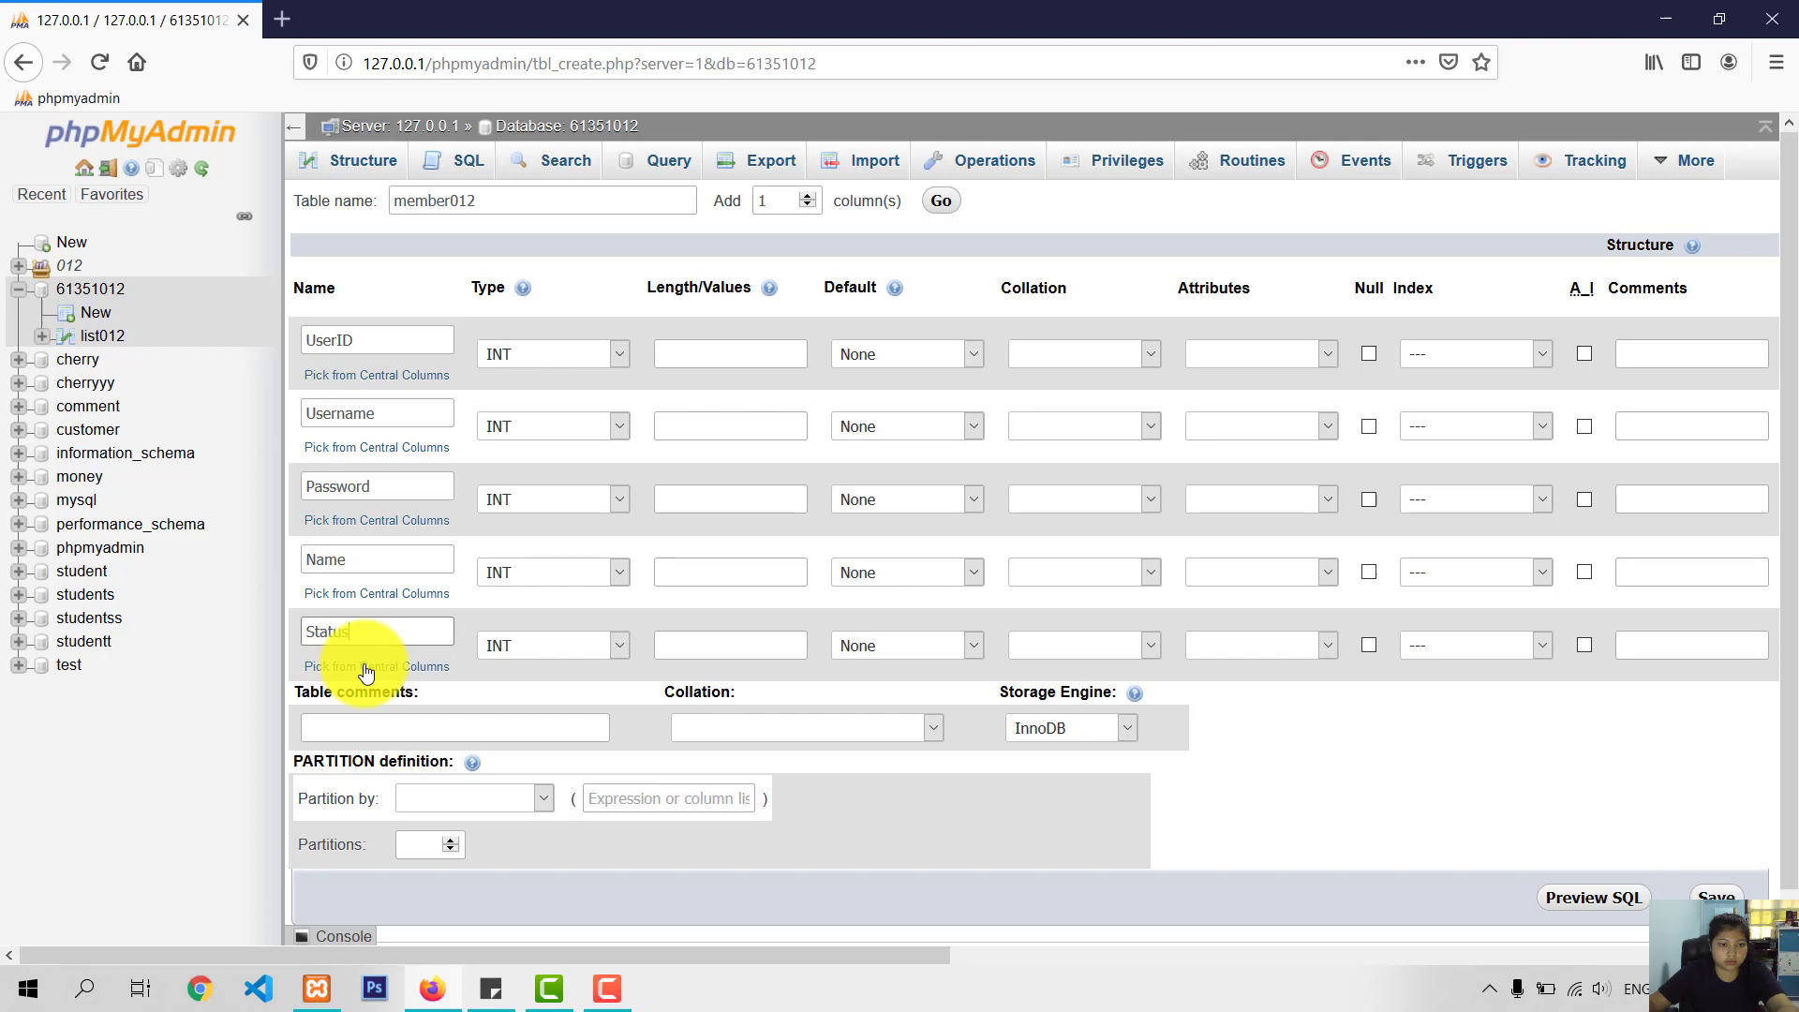
# Step: Set the data type to INT for UserID and to VARCHAR for Username, Password and Name
pyautogui.click(551, 352)
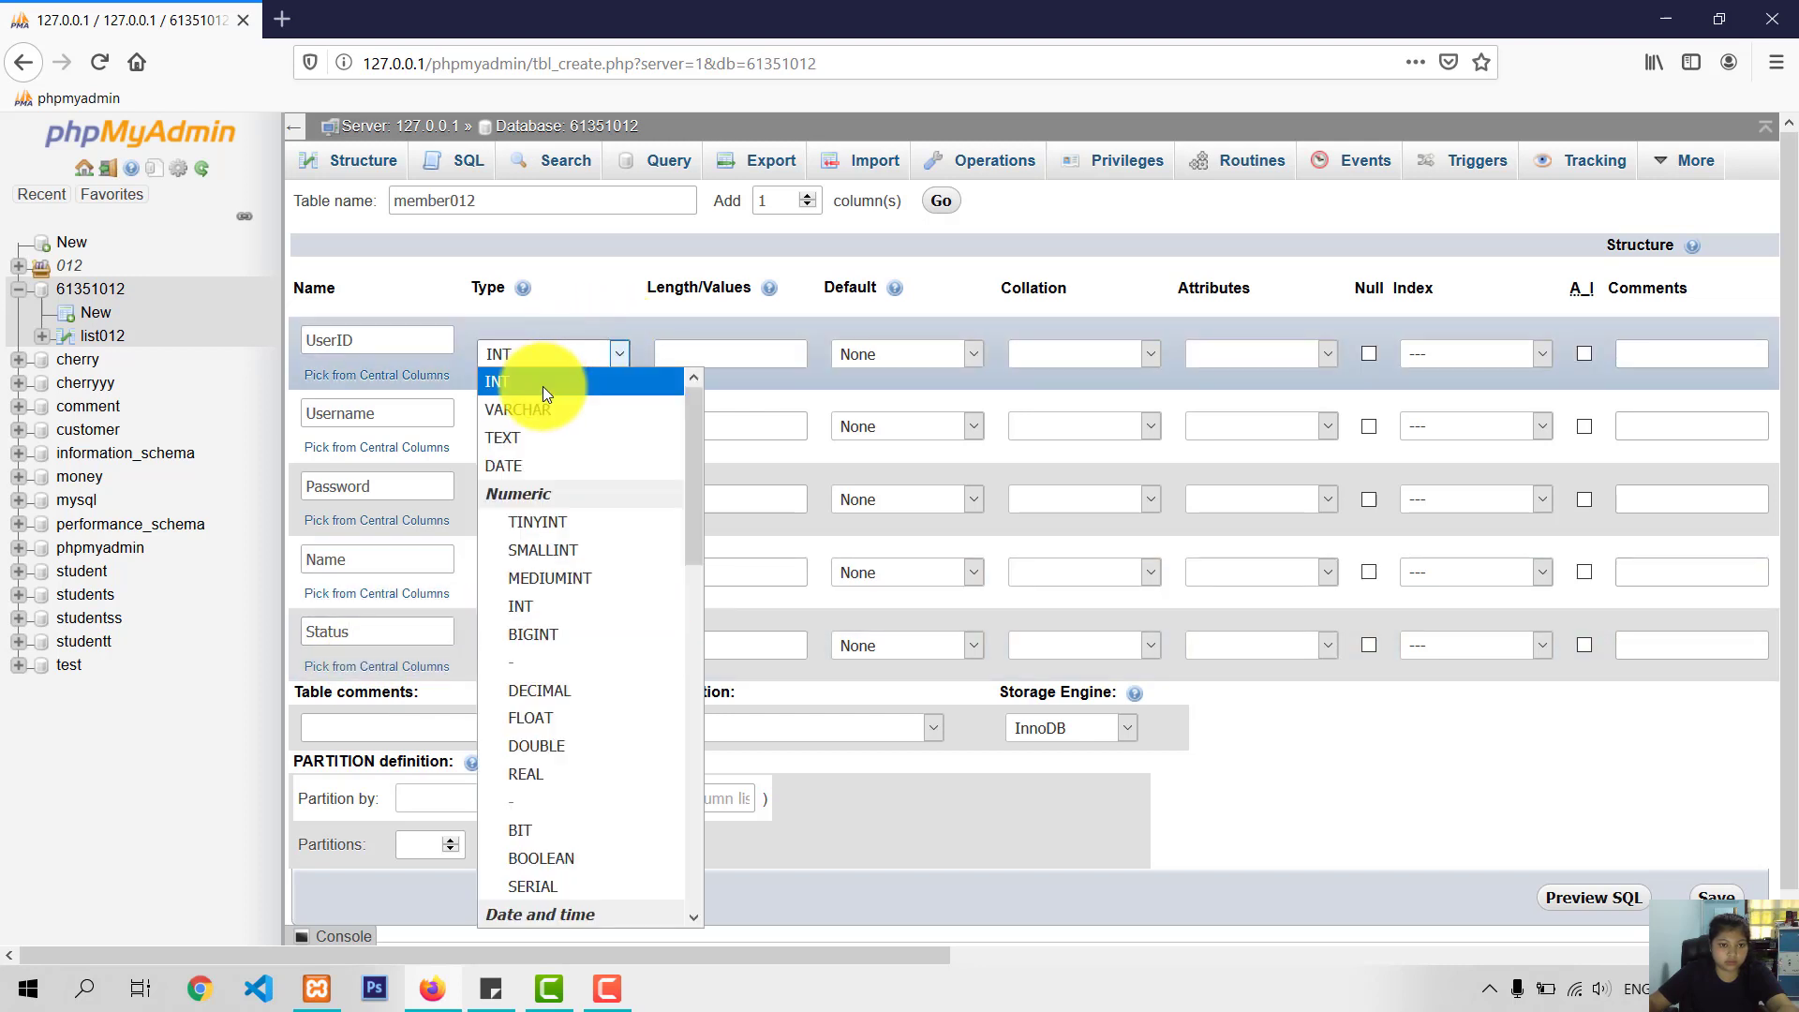
pyautogui.click(543, 386)
pyautogui.click(537, 421)
pyautogui.click(542, 478)
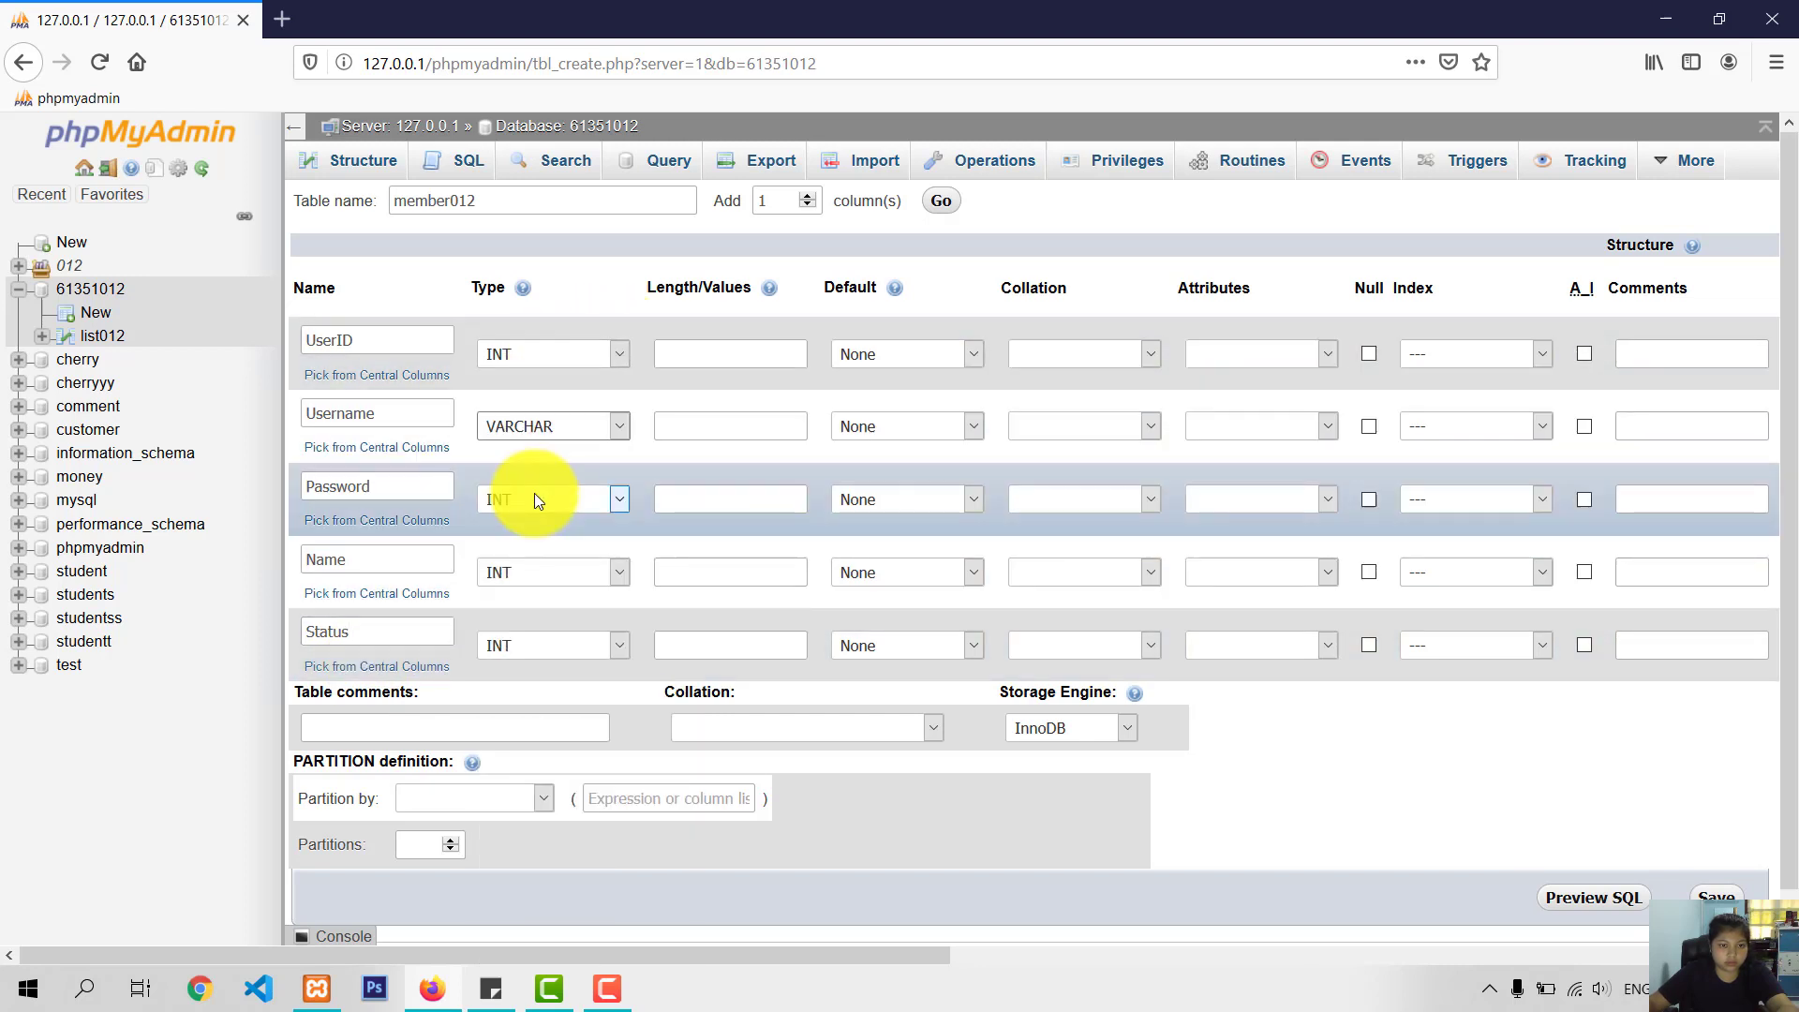
pyautogui.click(534, 497)
pyautogui.click(549, 553)
pyautogui.click(537, 573)
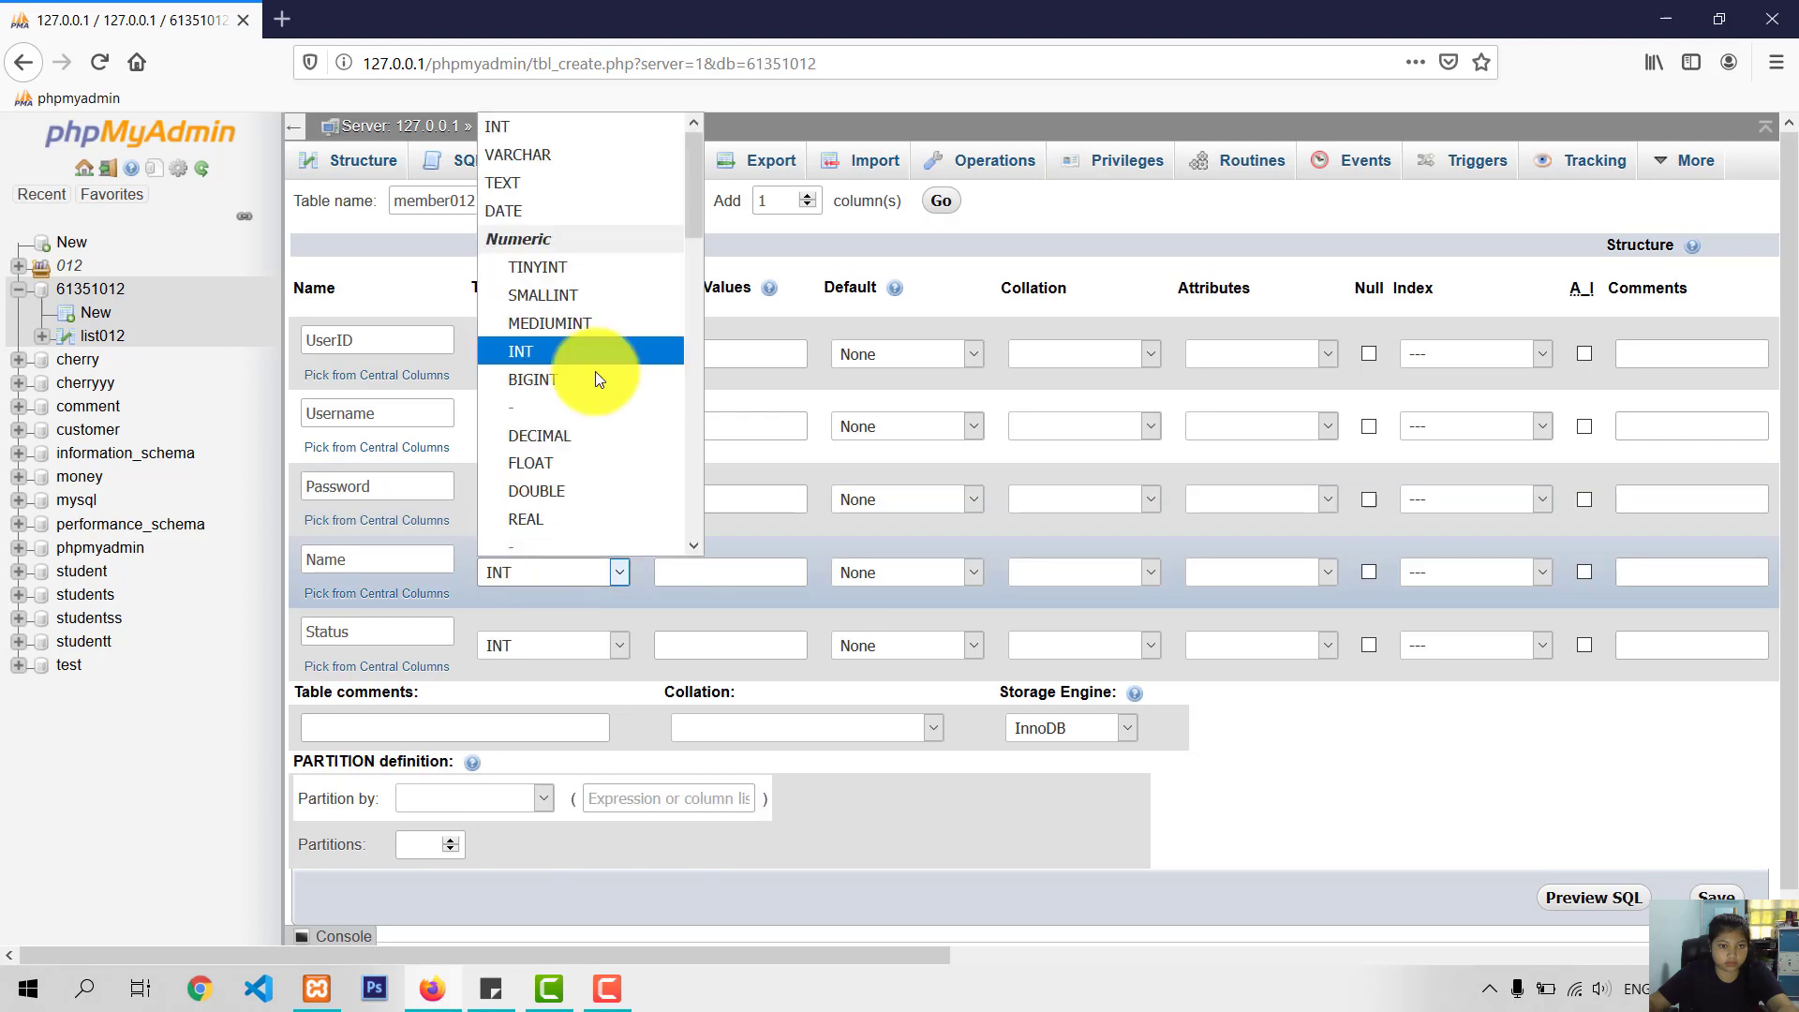
pyautogui.click(600, 157)
# Step: Set the Status column's data type to ENUM and define ADMIN and USER as its values
pyautogui.click(524, 644)
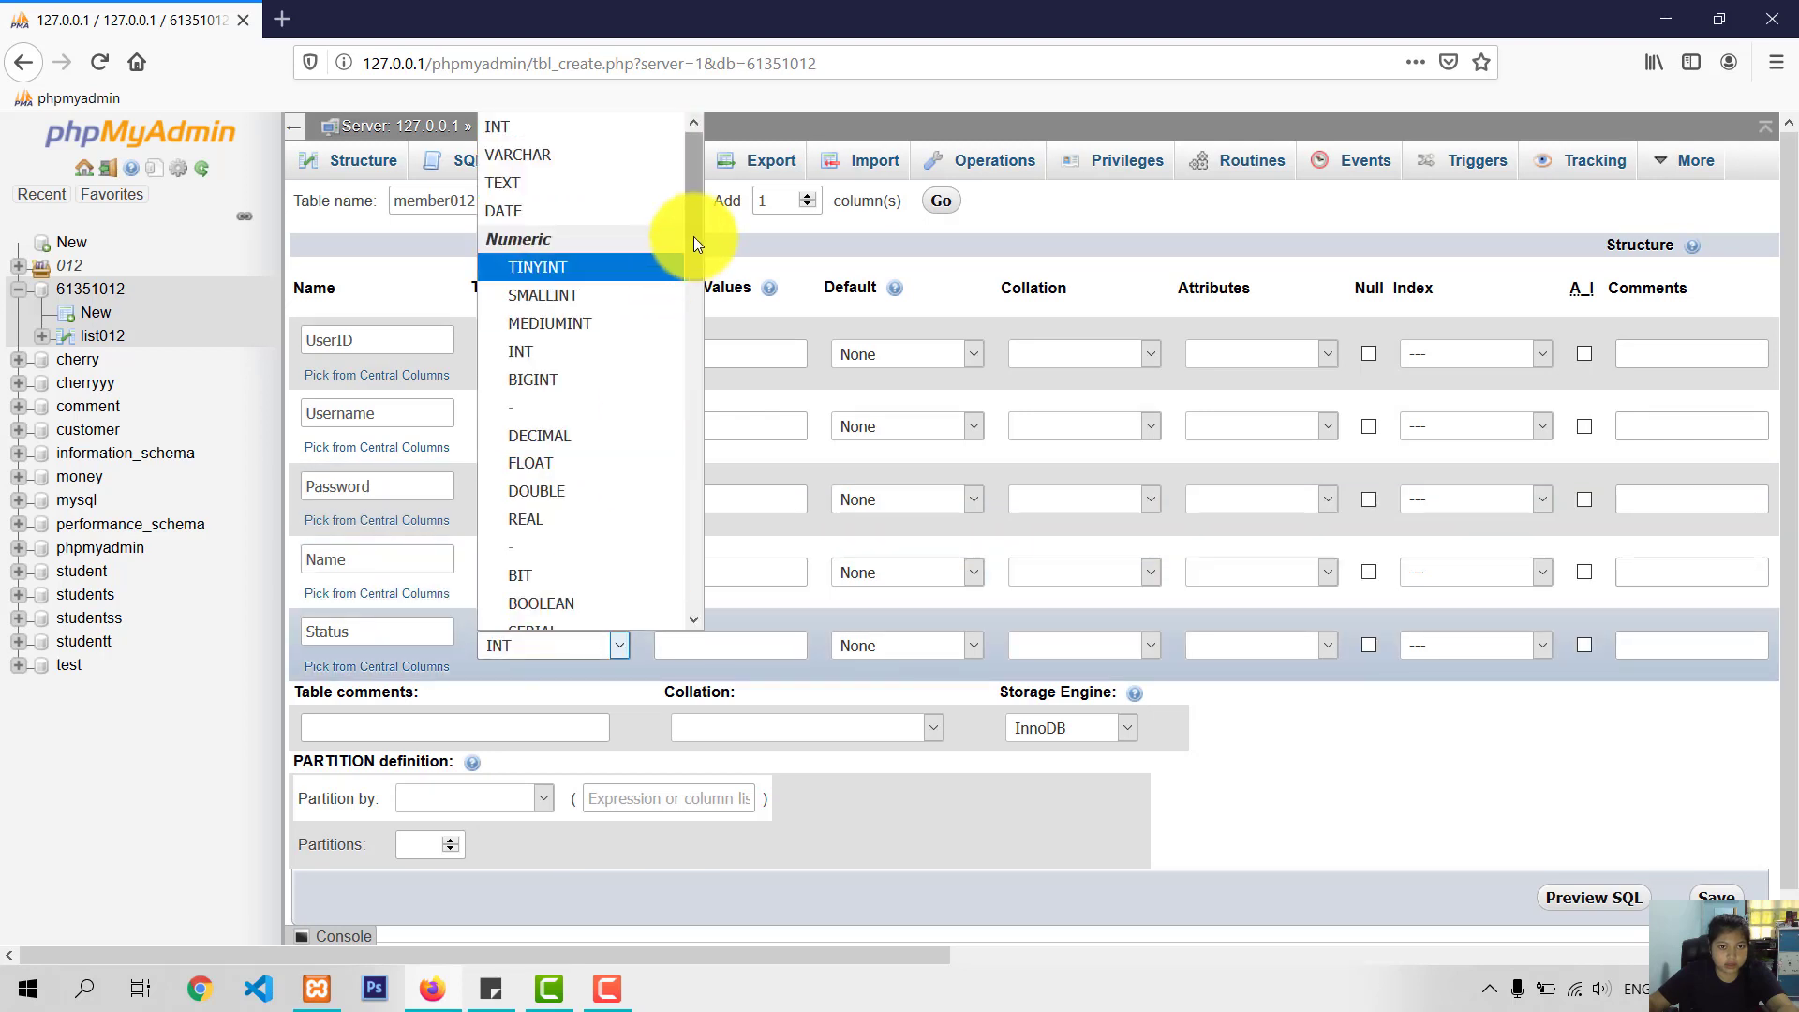
pyautogui.scroll(-10, 698, 374)
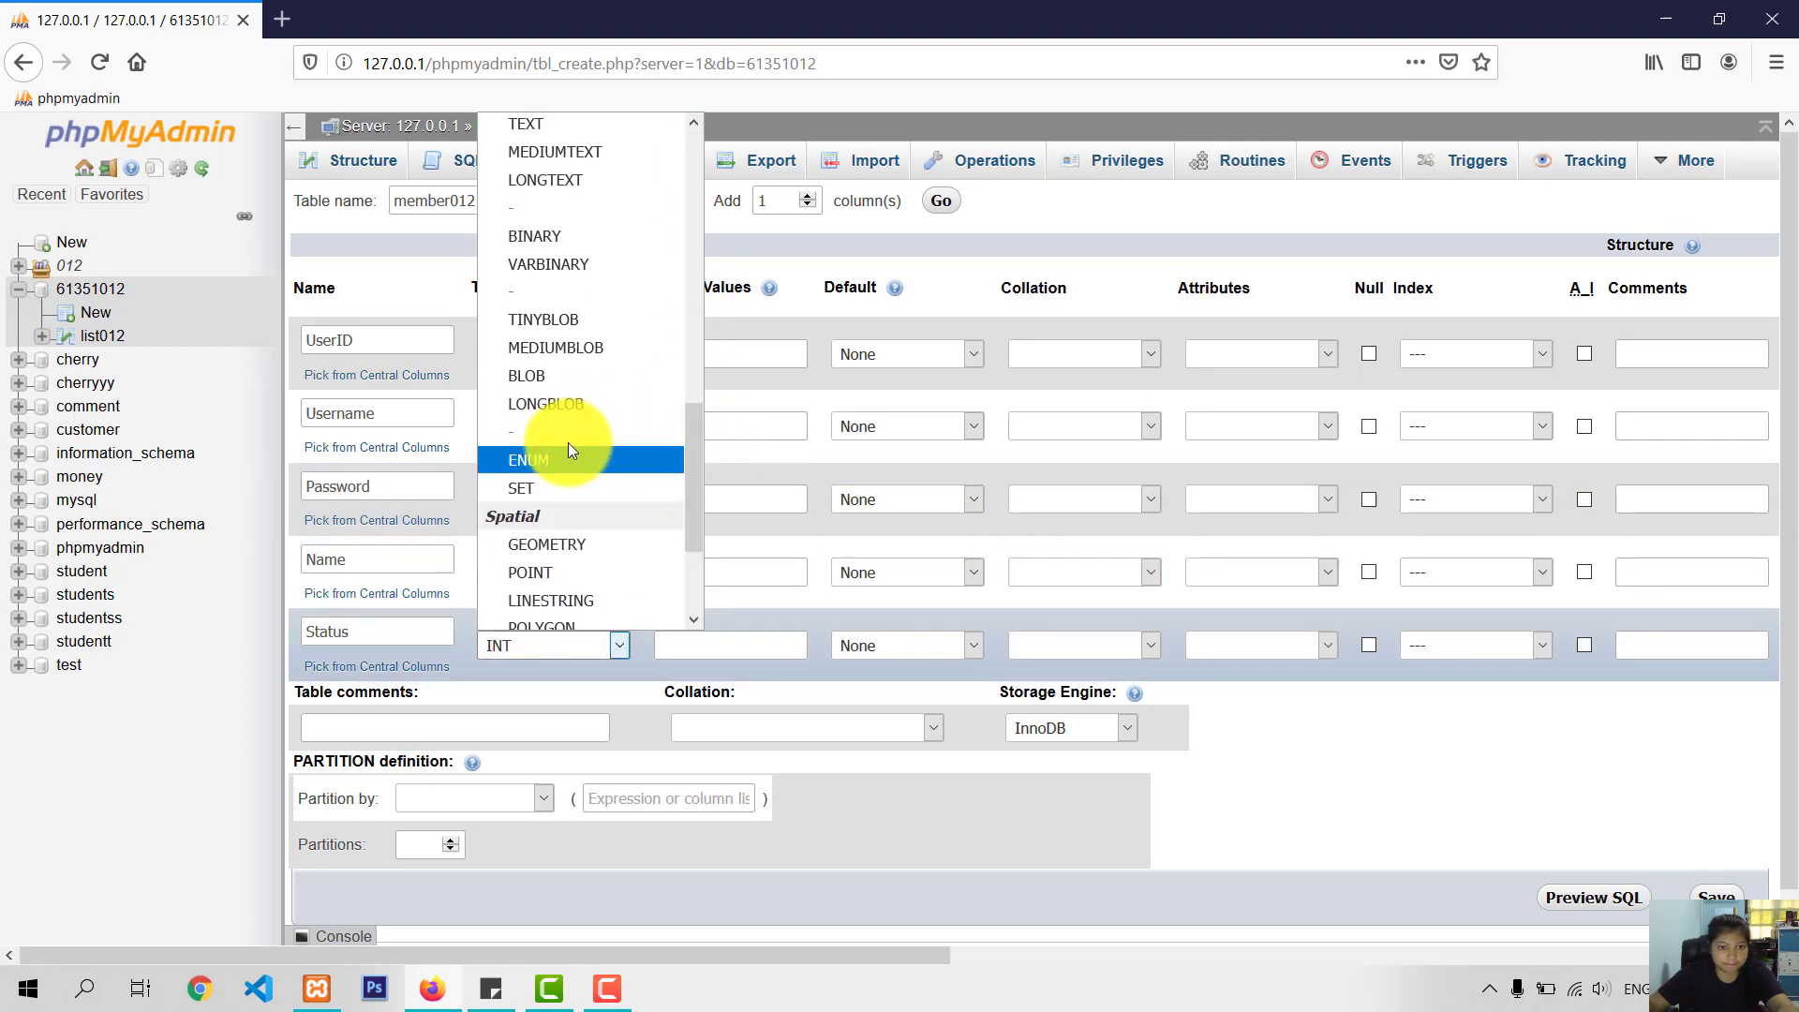
pyautogui.click(568, 459)
pyautogui.click(715, 632)
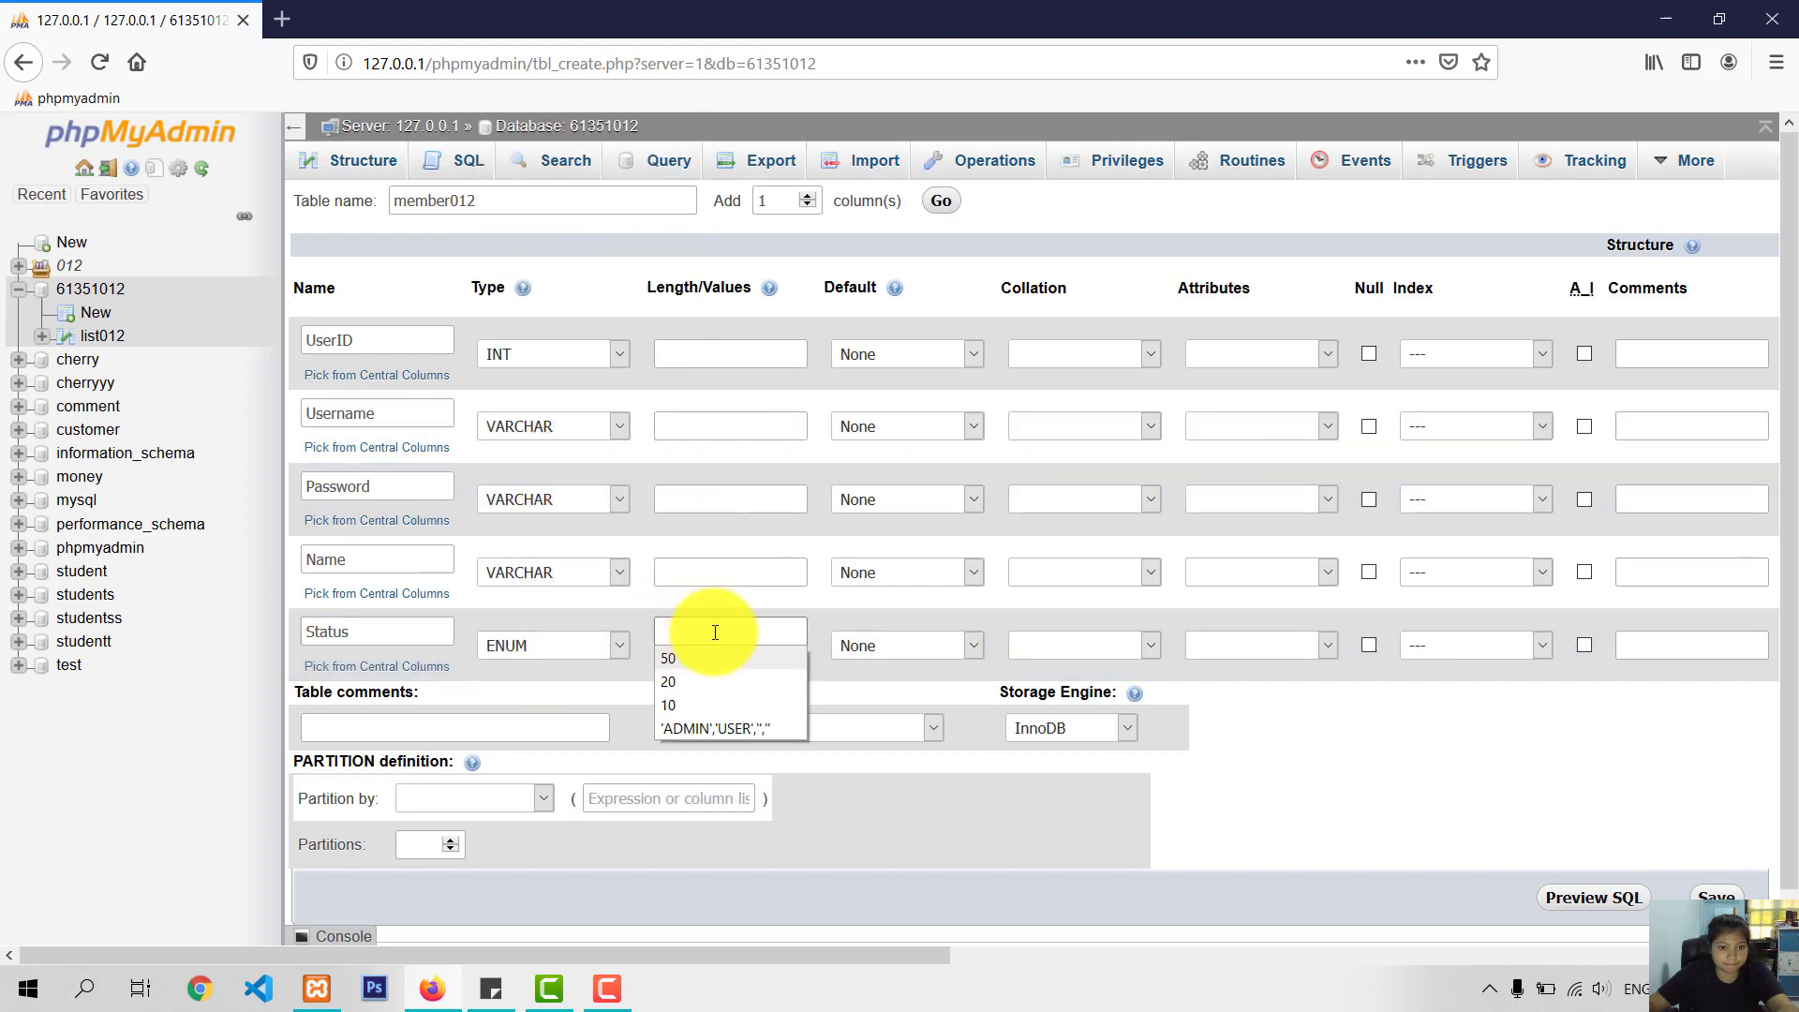
pyautogui.click(701, 623)
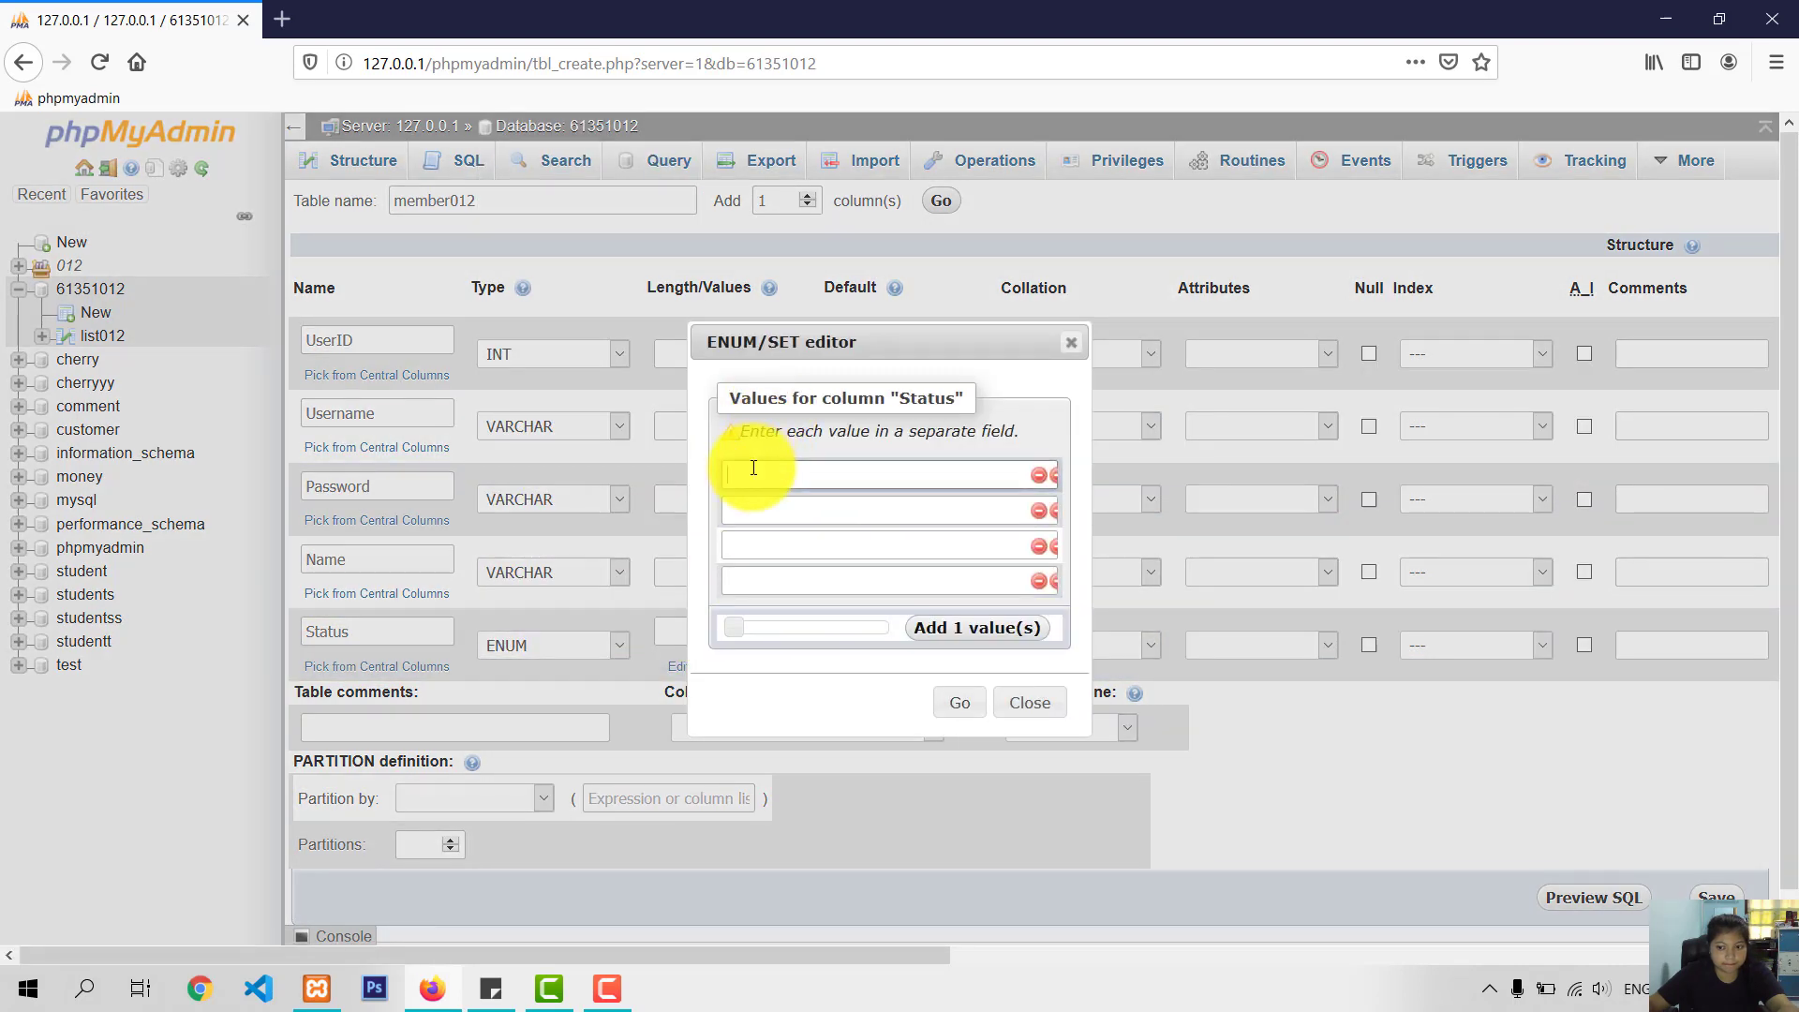
pyautogui.write('ADMIN')
pyautogui.click(913, 513)
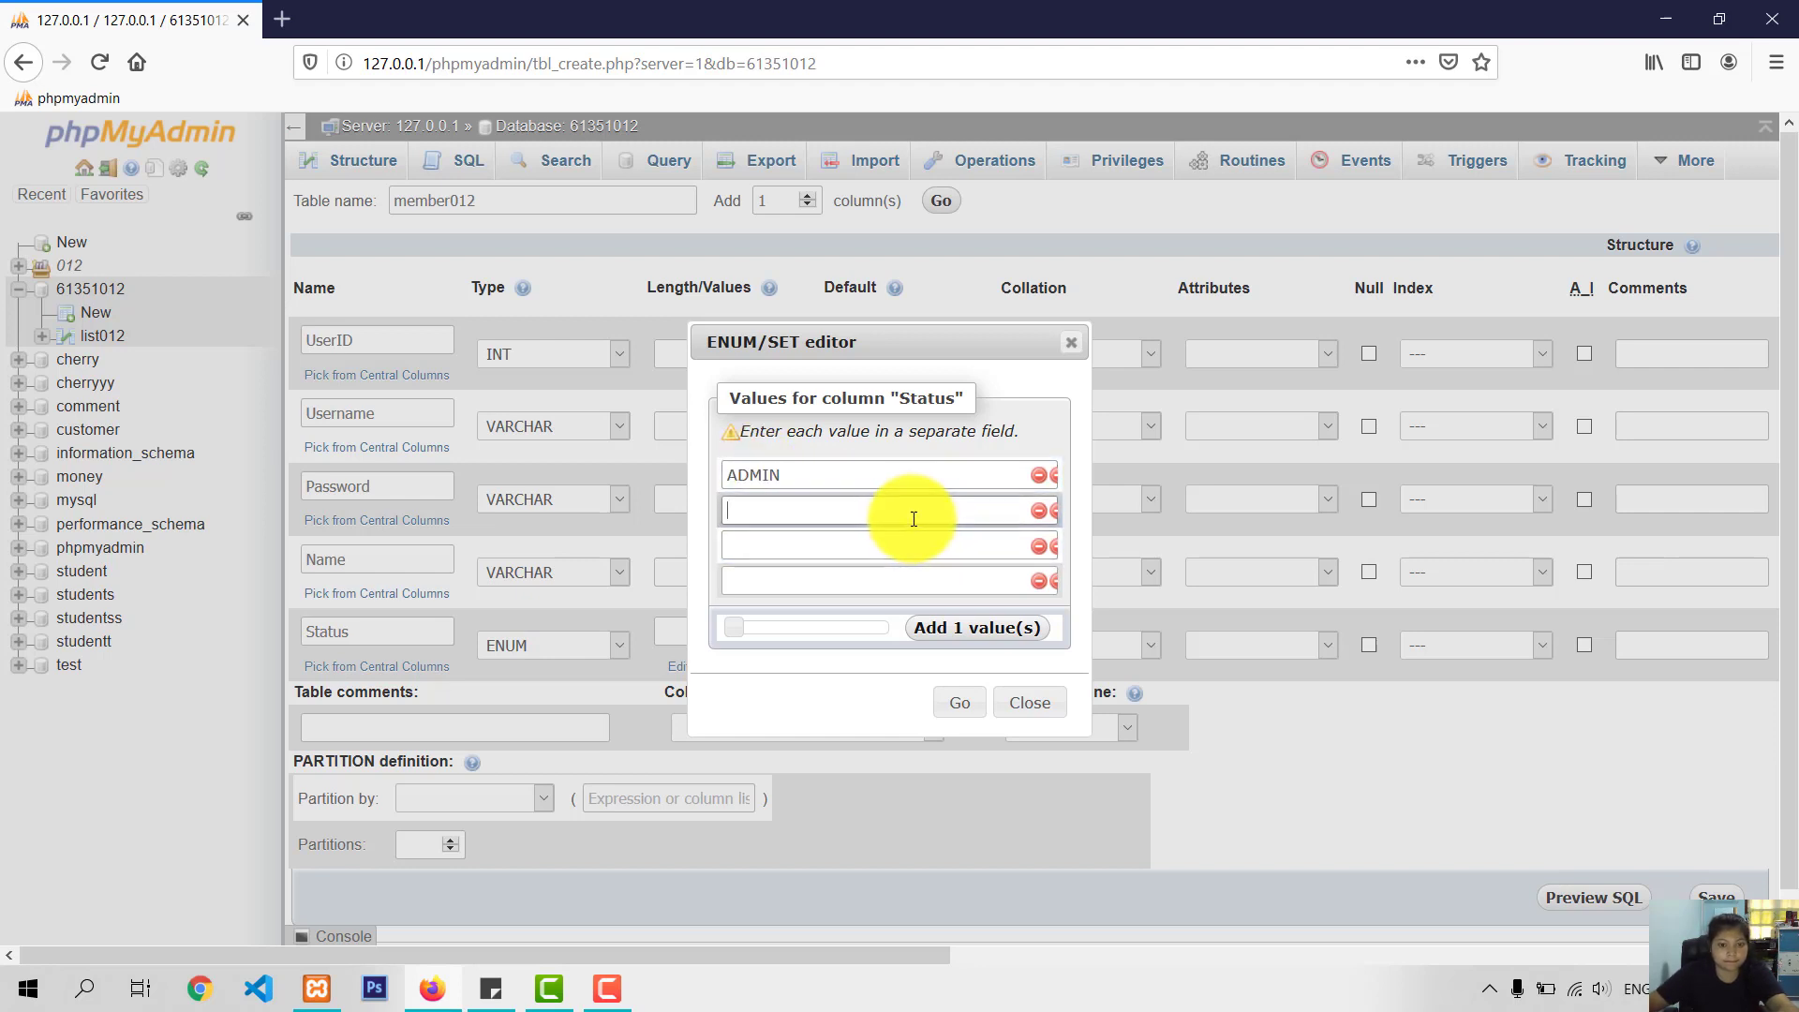
pyautogui.write('USER')
pyautogui.click(965, 703)
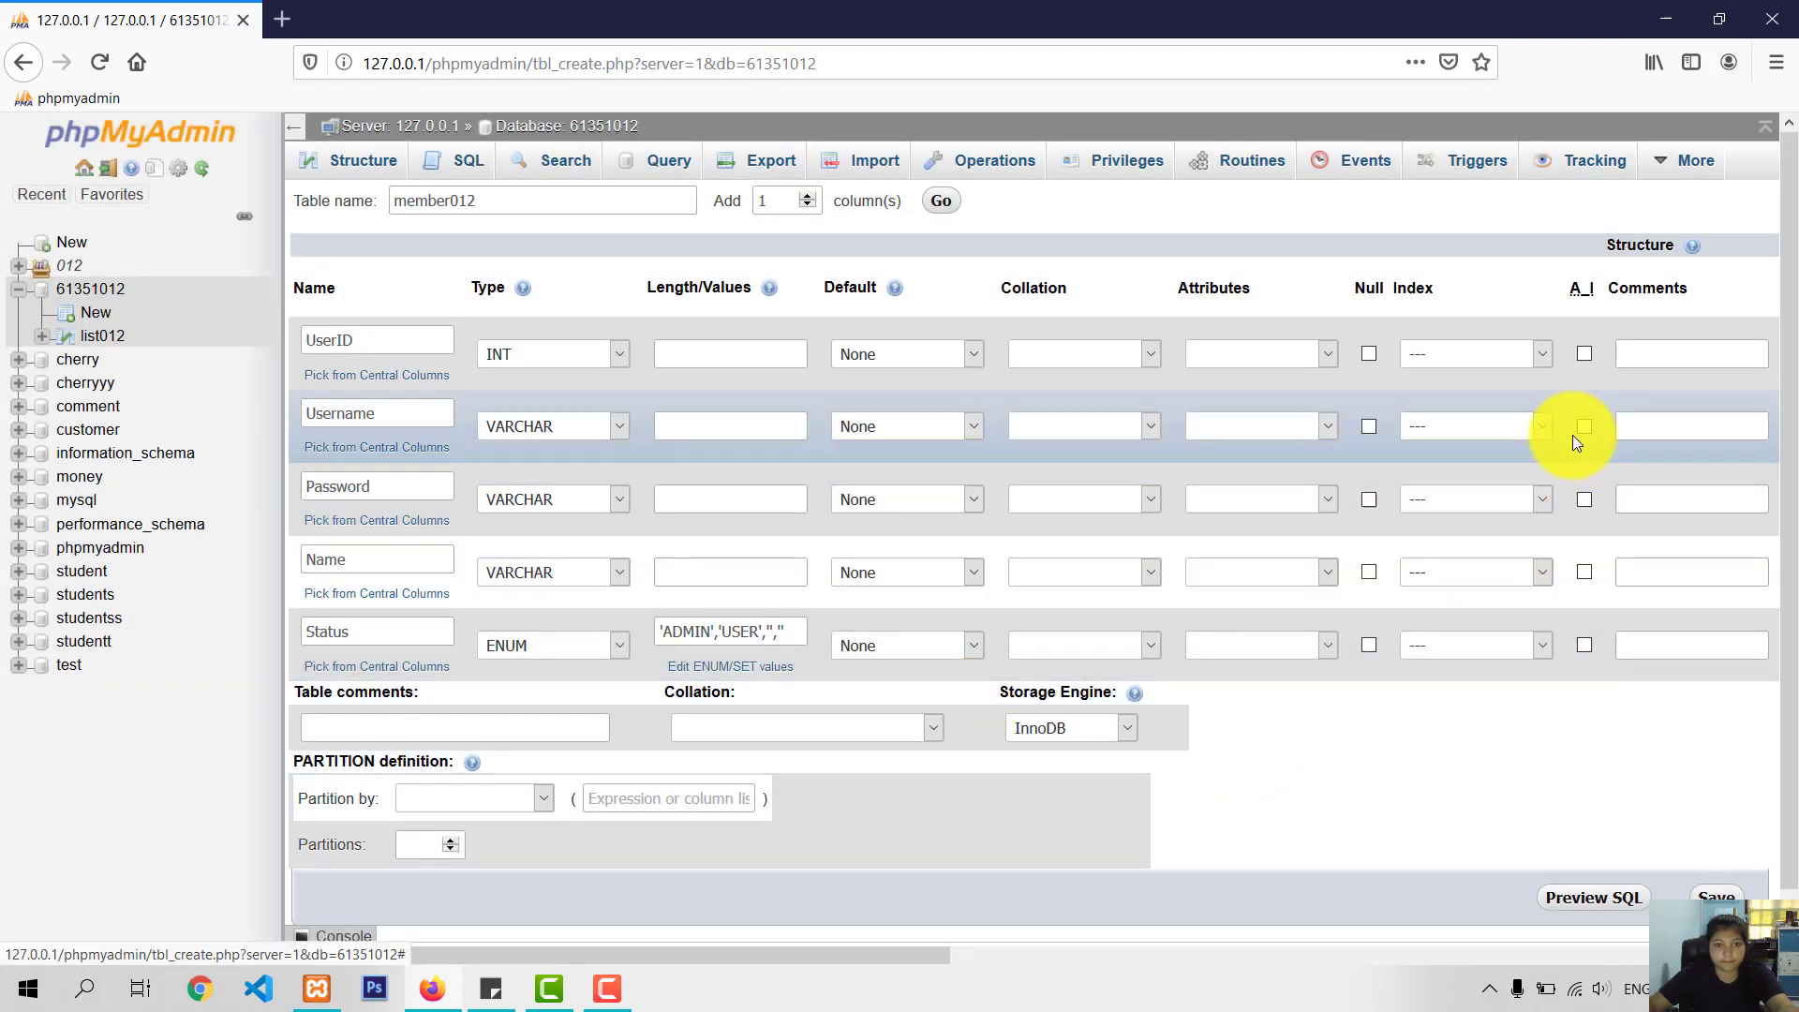
# Step: Make UserID the auto-incrementing primary key and set the member012 table's collation to utf8_general_ci
pyautogui.click(1584, 353)
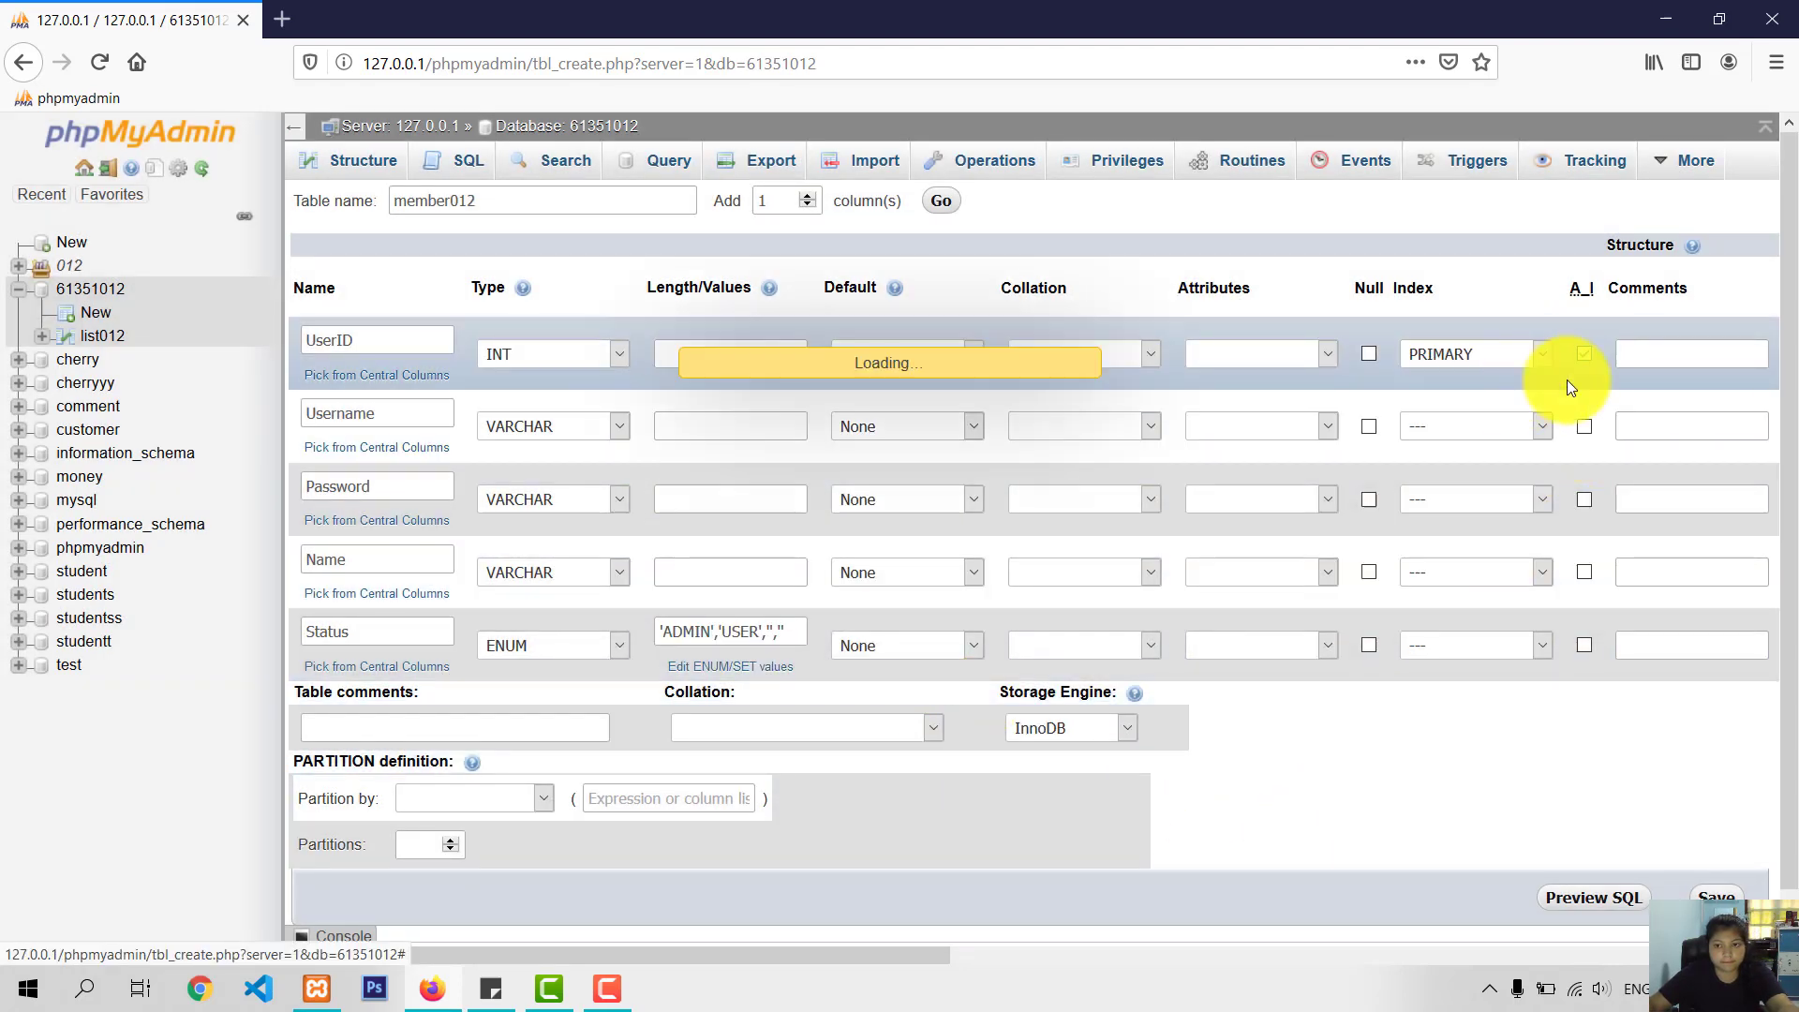
pyautogui.click(1014, 675)
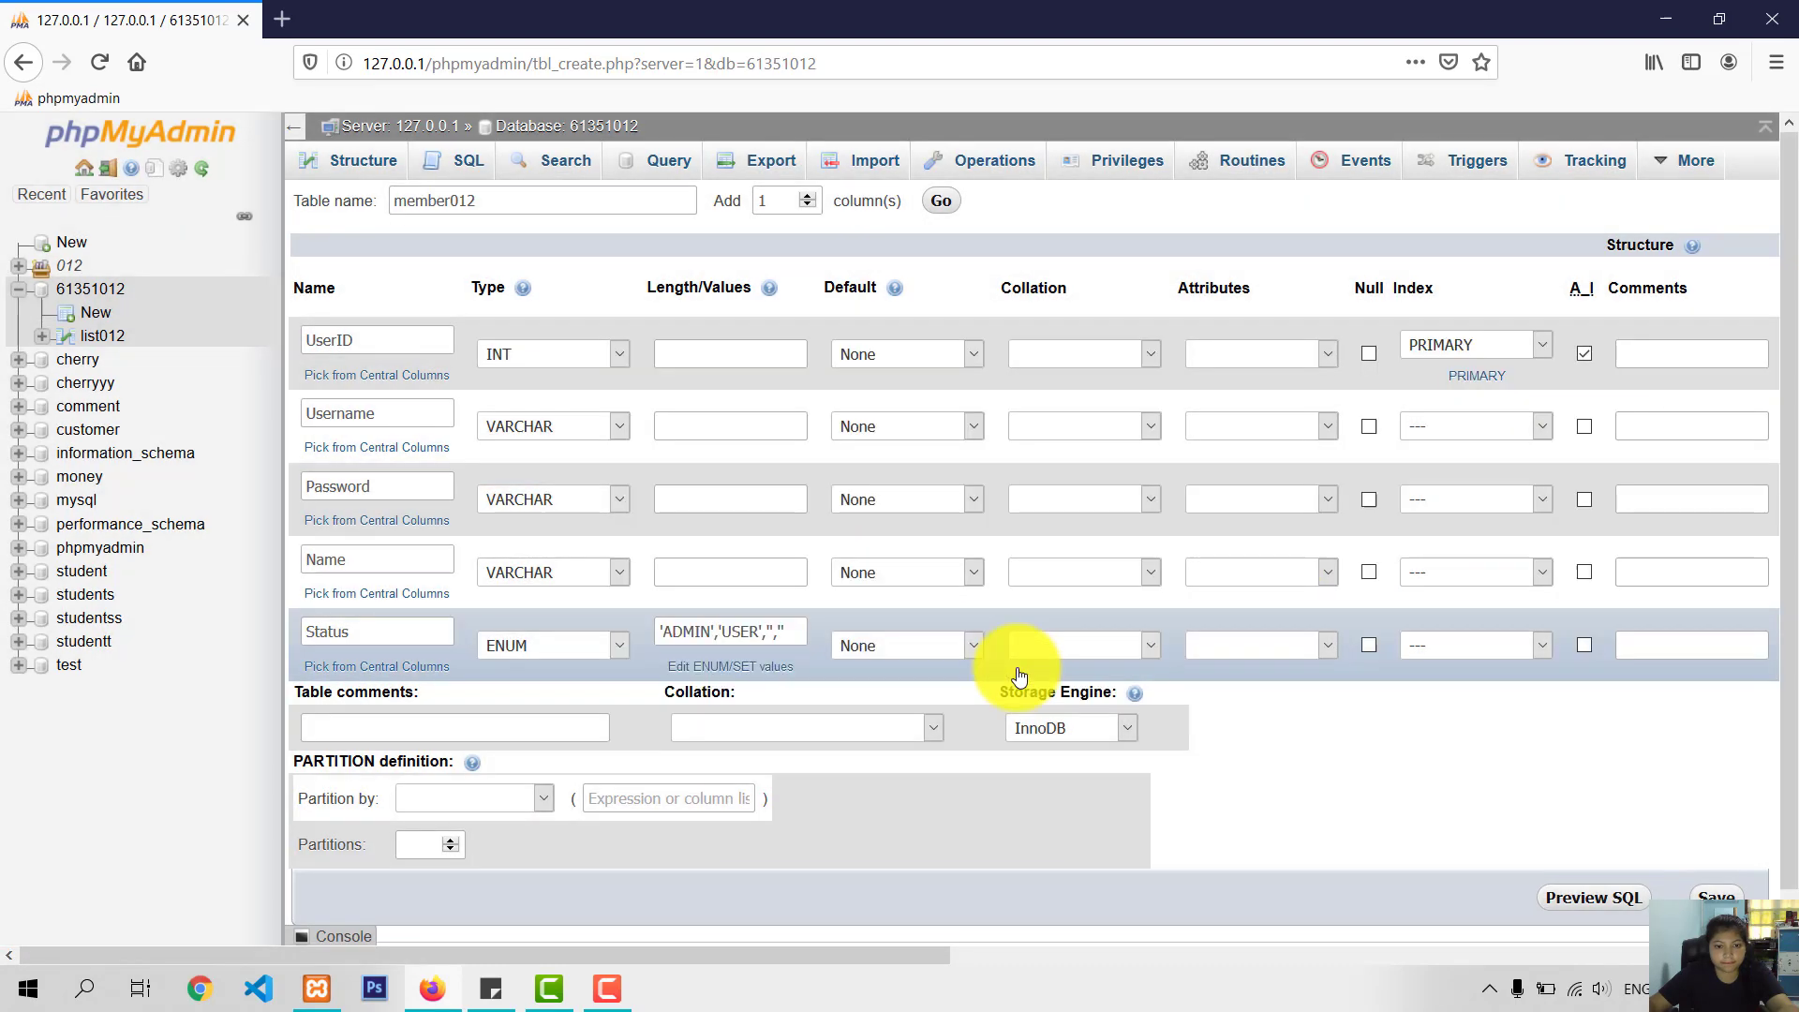
pyautogui.click(922, 726)
pyautogui.moveTo(941, 199); pyautogui.dragTo(935, 620)
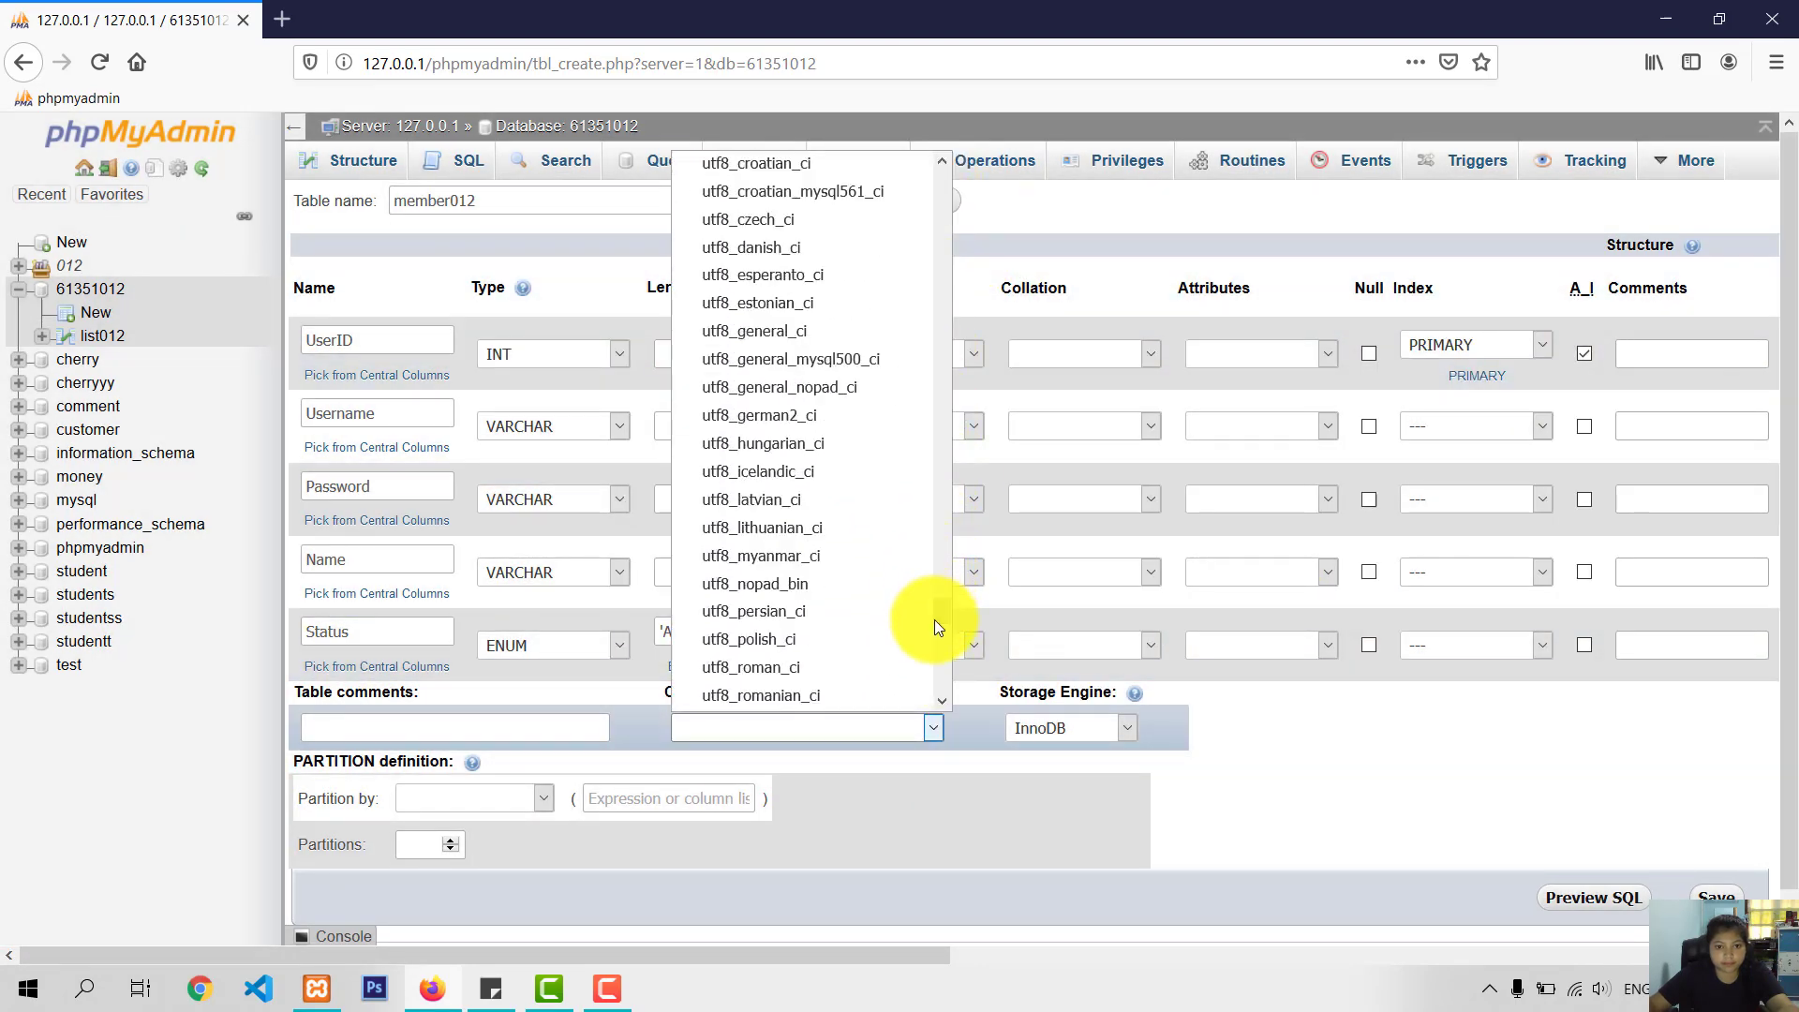
pyautogui.click(845, 333)
pyautogui.click(1718, 897)
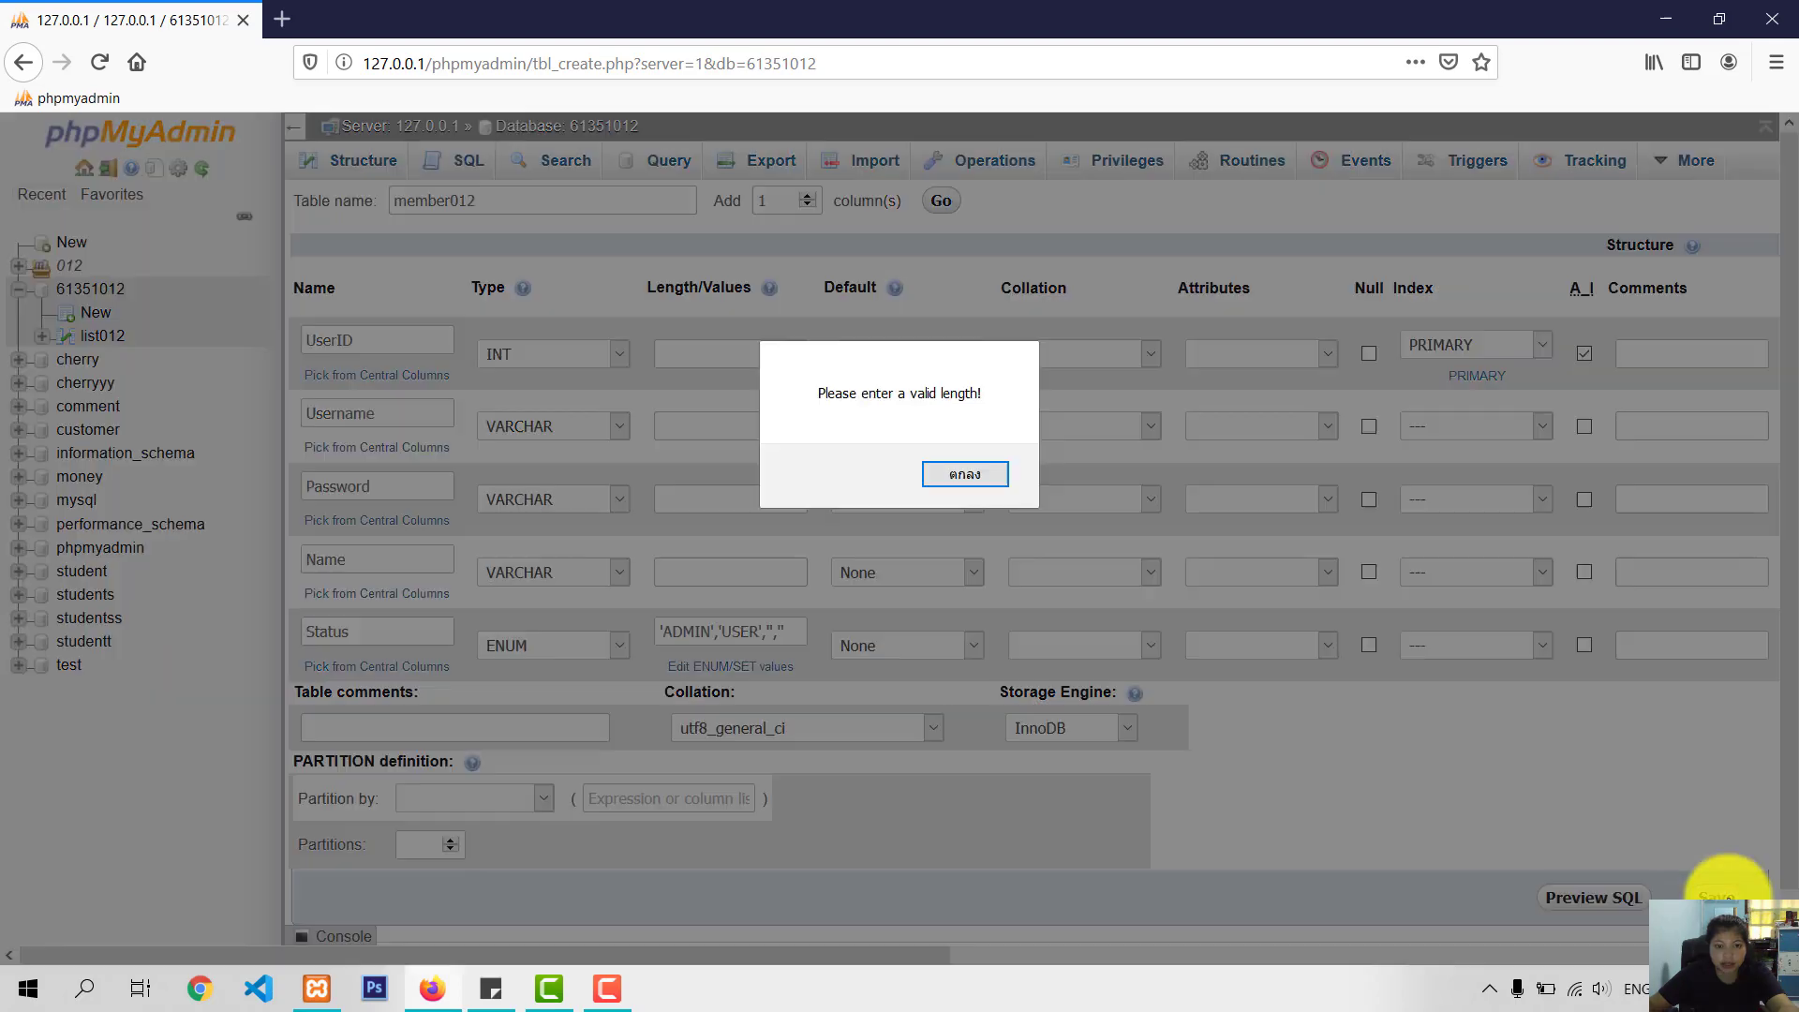
pyautogui.click(970, 475)
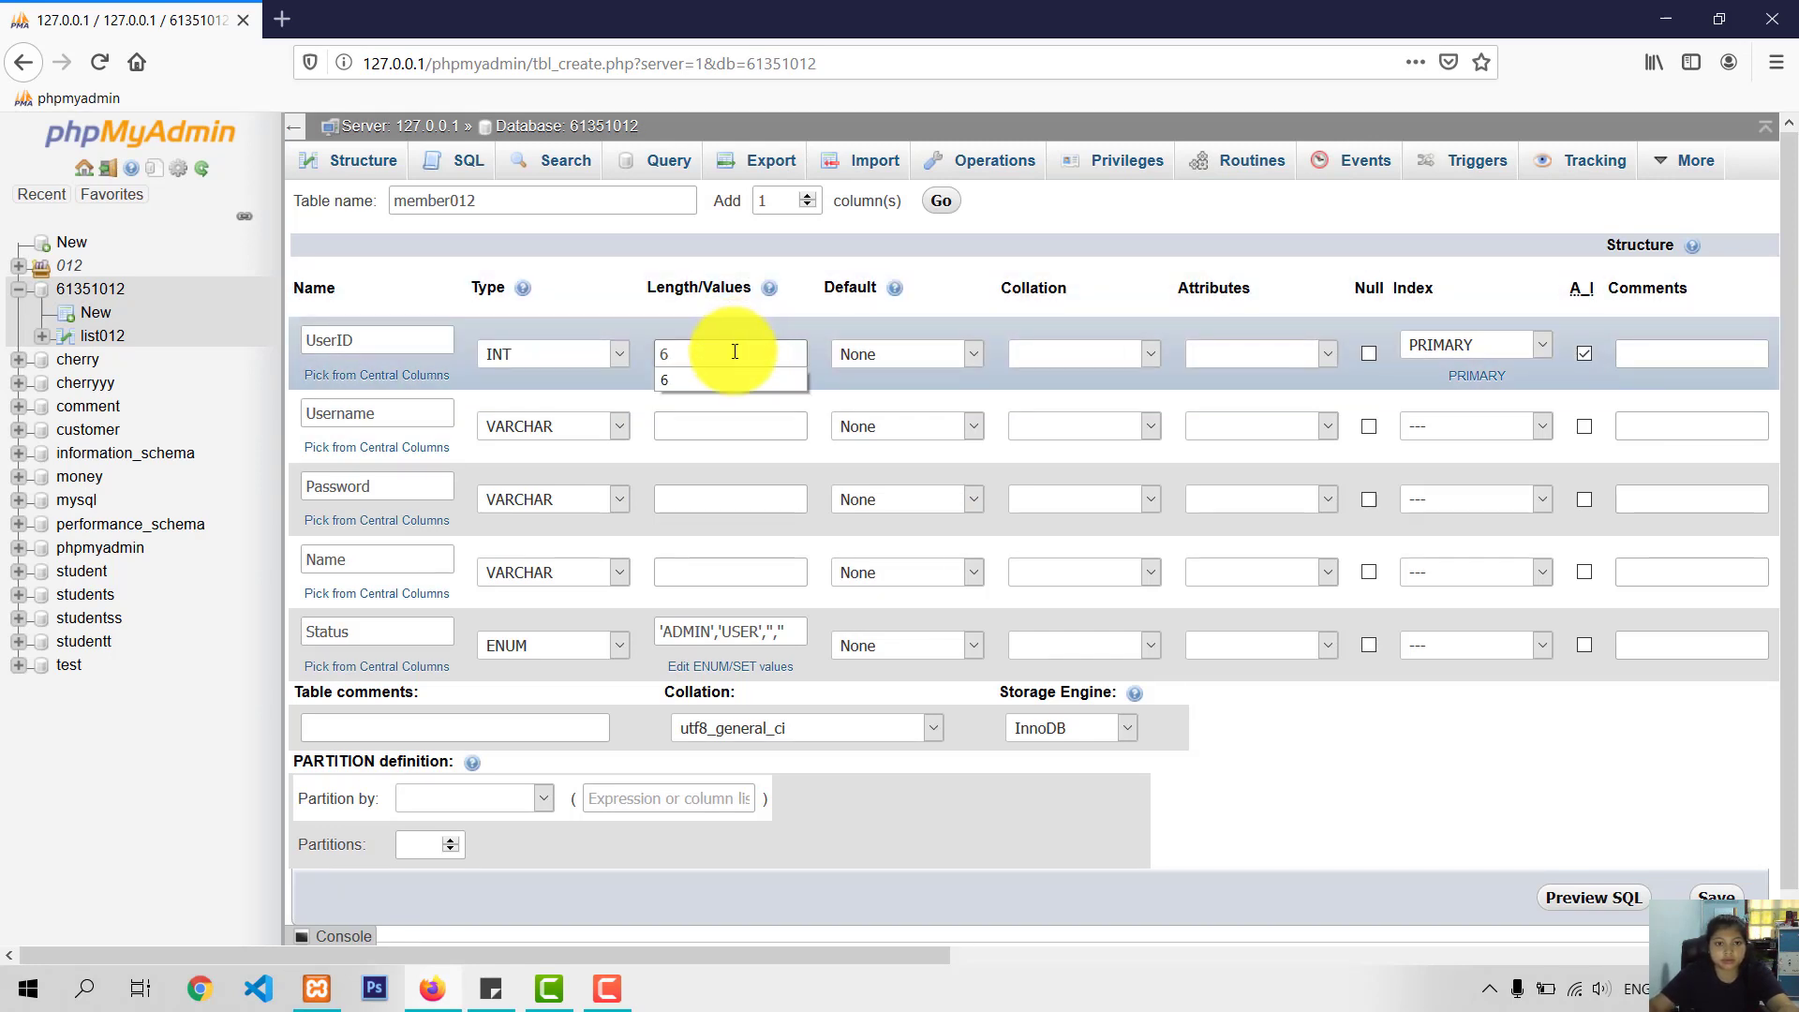
# Step: Set the column length to 11 for UserID and 50 for Username
pyautogui.click(720, 422)
pyautogui.write('50')
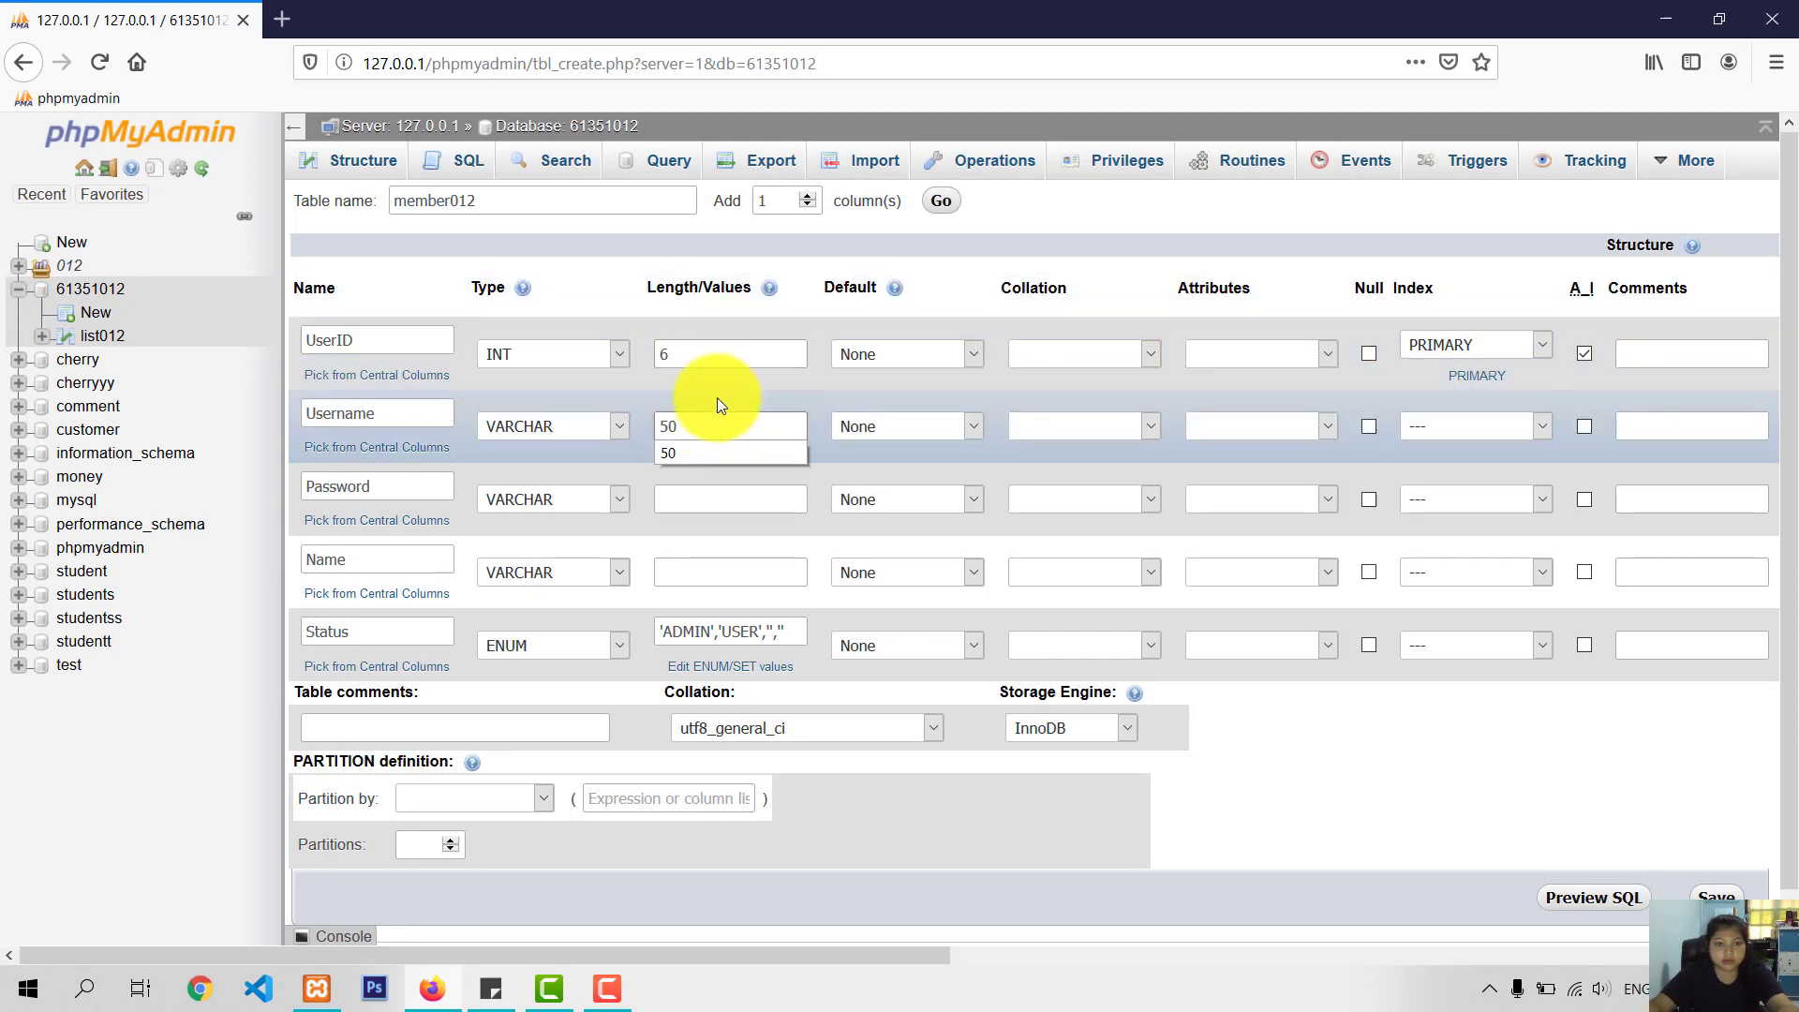
pyautogui.click(723, 351)
pyautogui.press('BackSpace')
pyautogui.write('11')
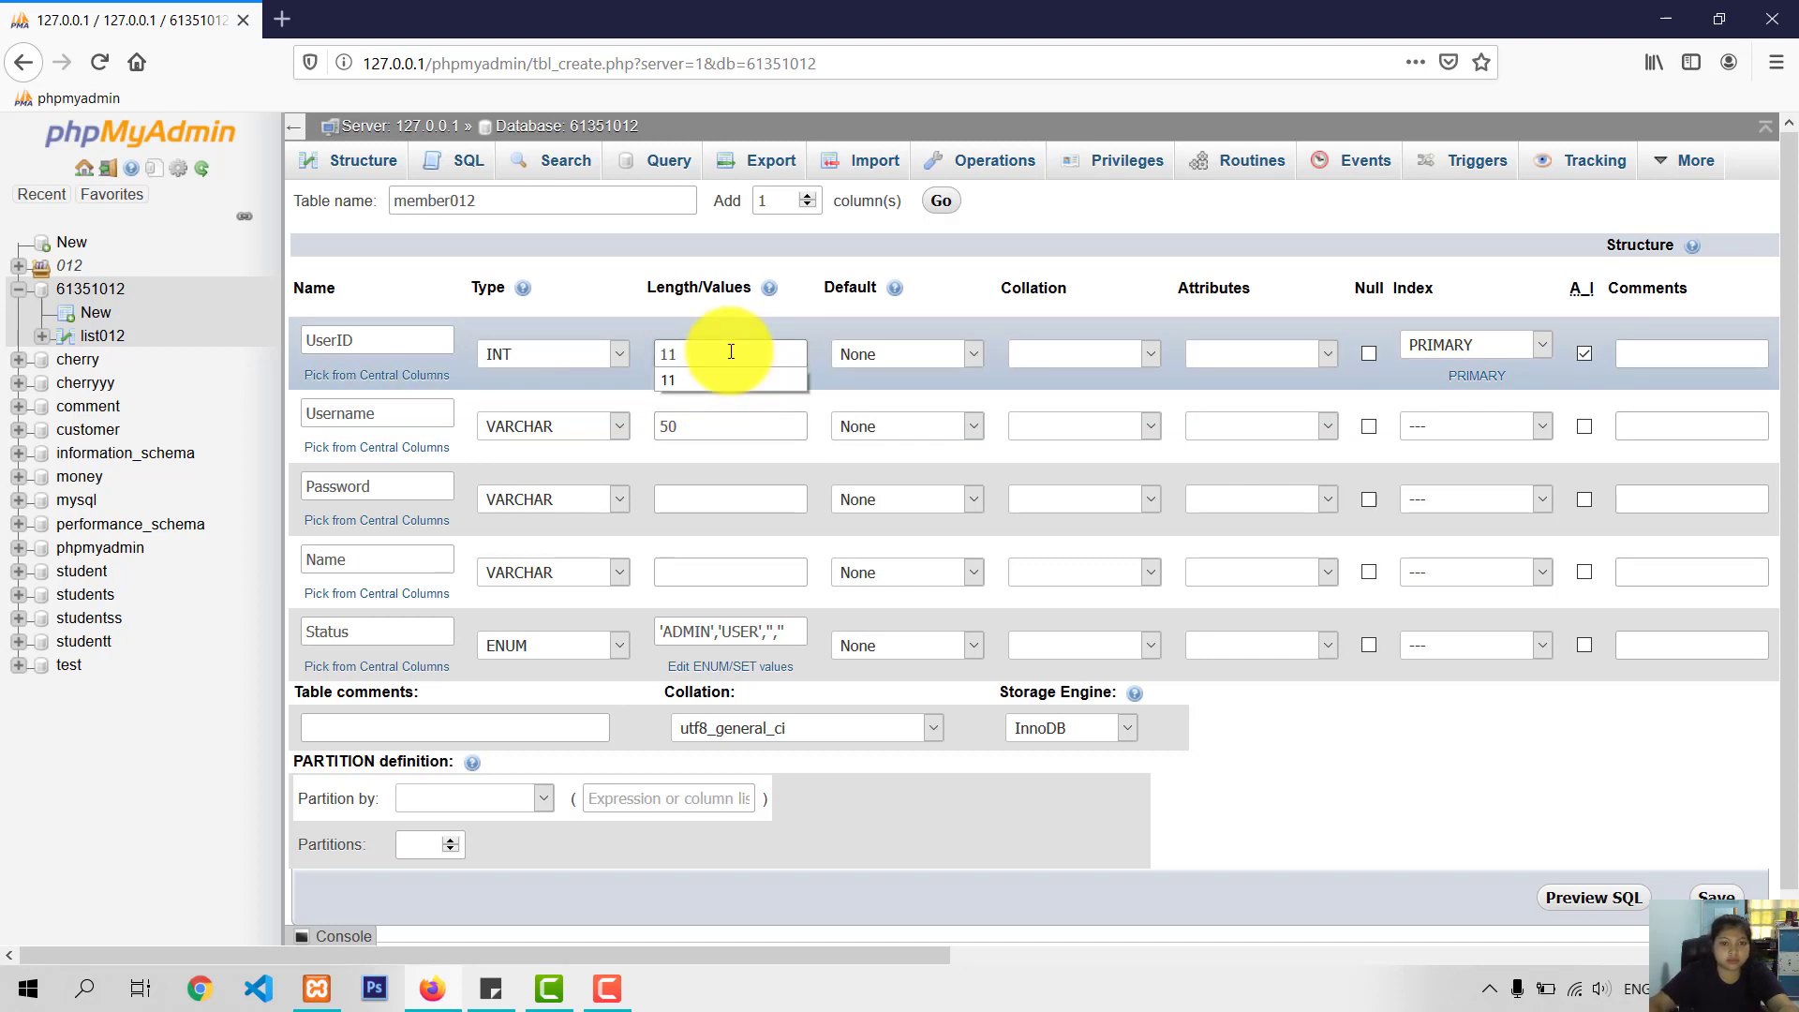
# Step: Set the length of the Password and Name columns to 50 and save the member012 table
pyautogui.click(740, 501)
pyautogui.write('50')
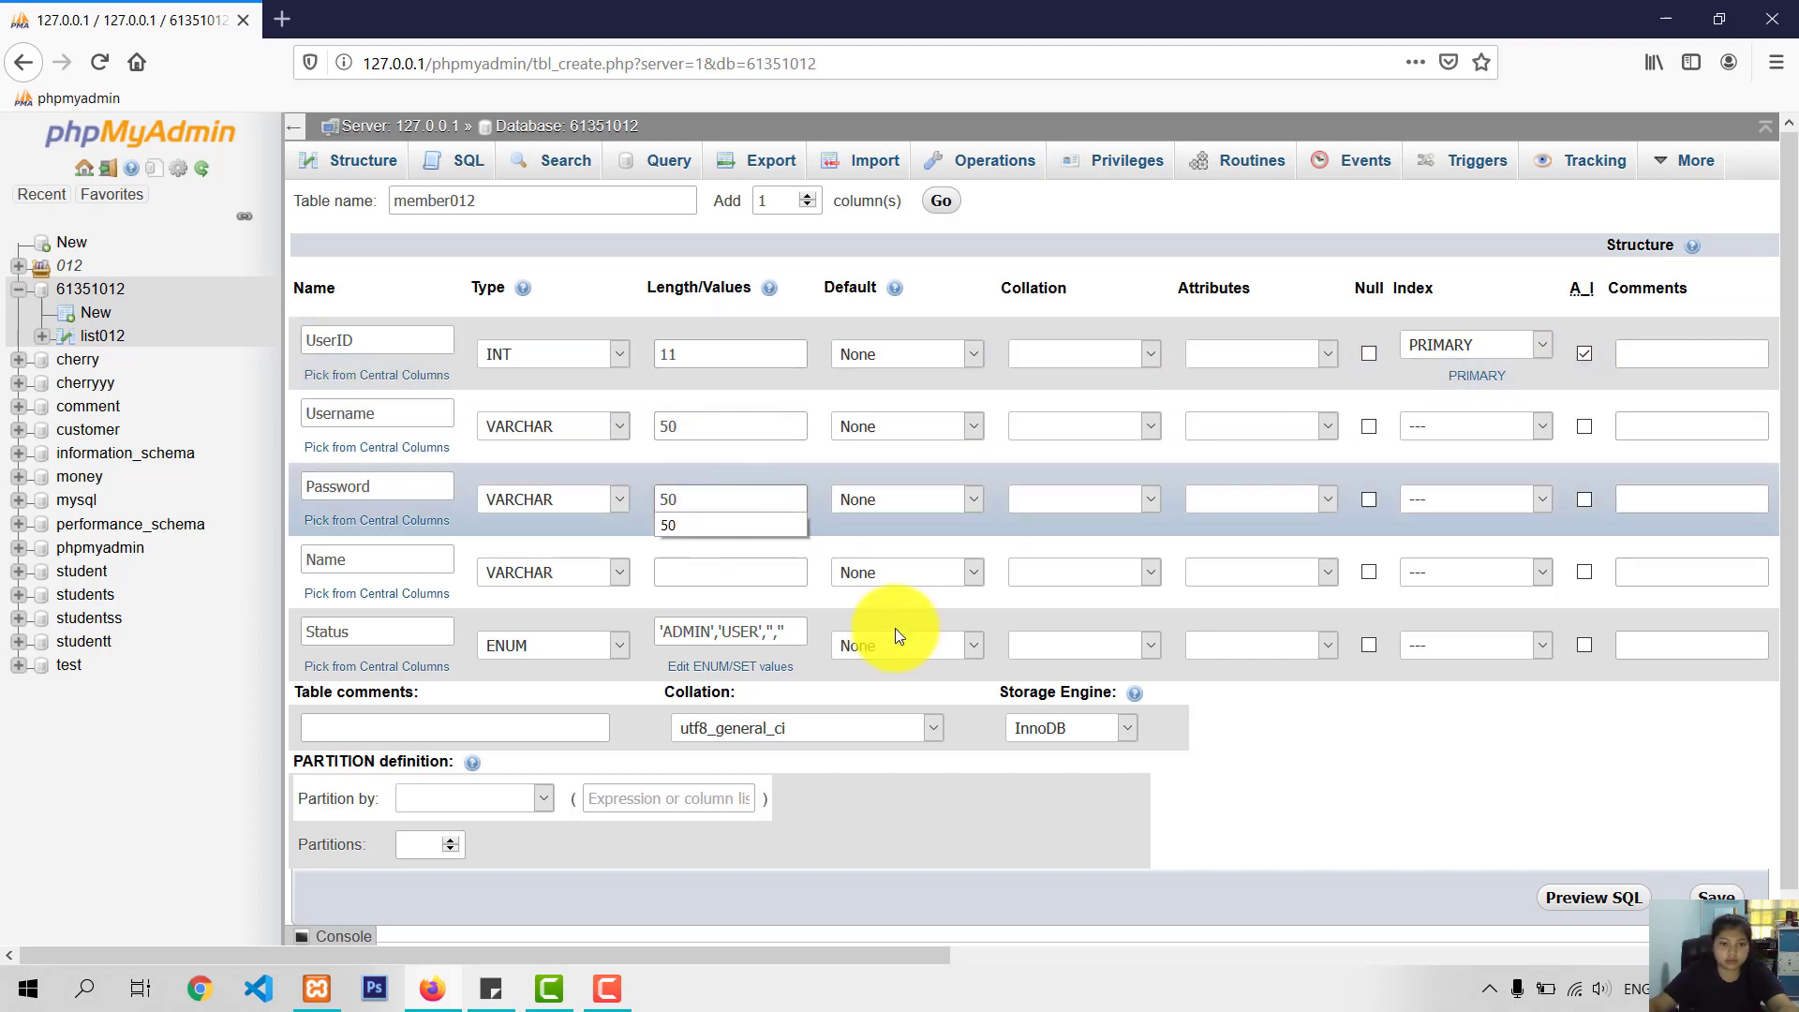
pyautogui.click(776, 581)
pyautogui.write('50')
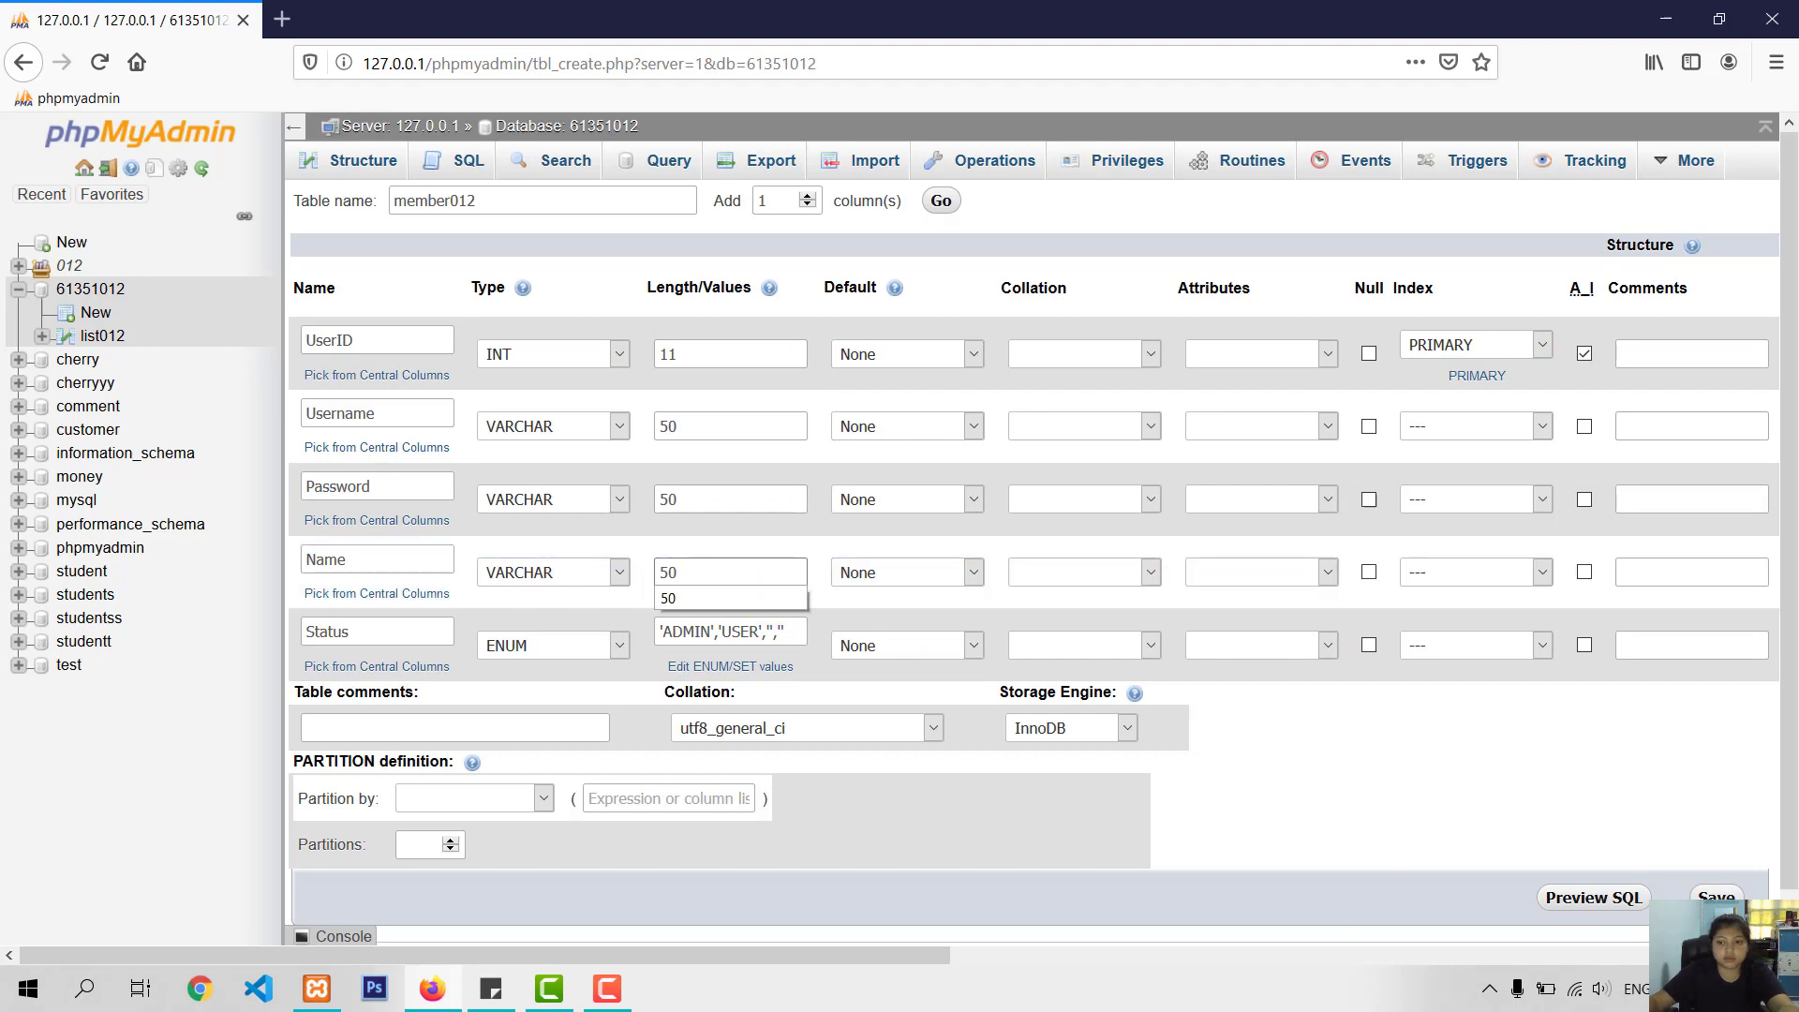
pyautogui.click(1689, 872)
pyautogui.click(1712, 896)
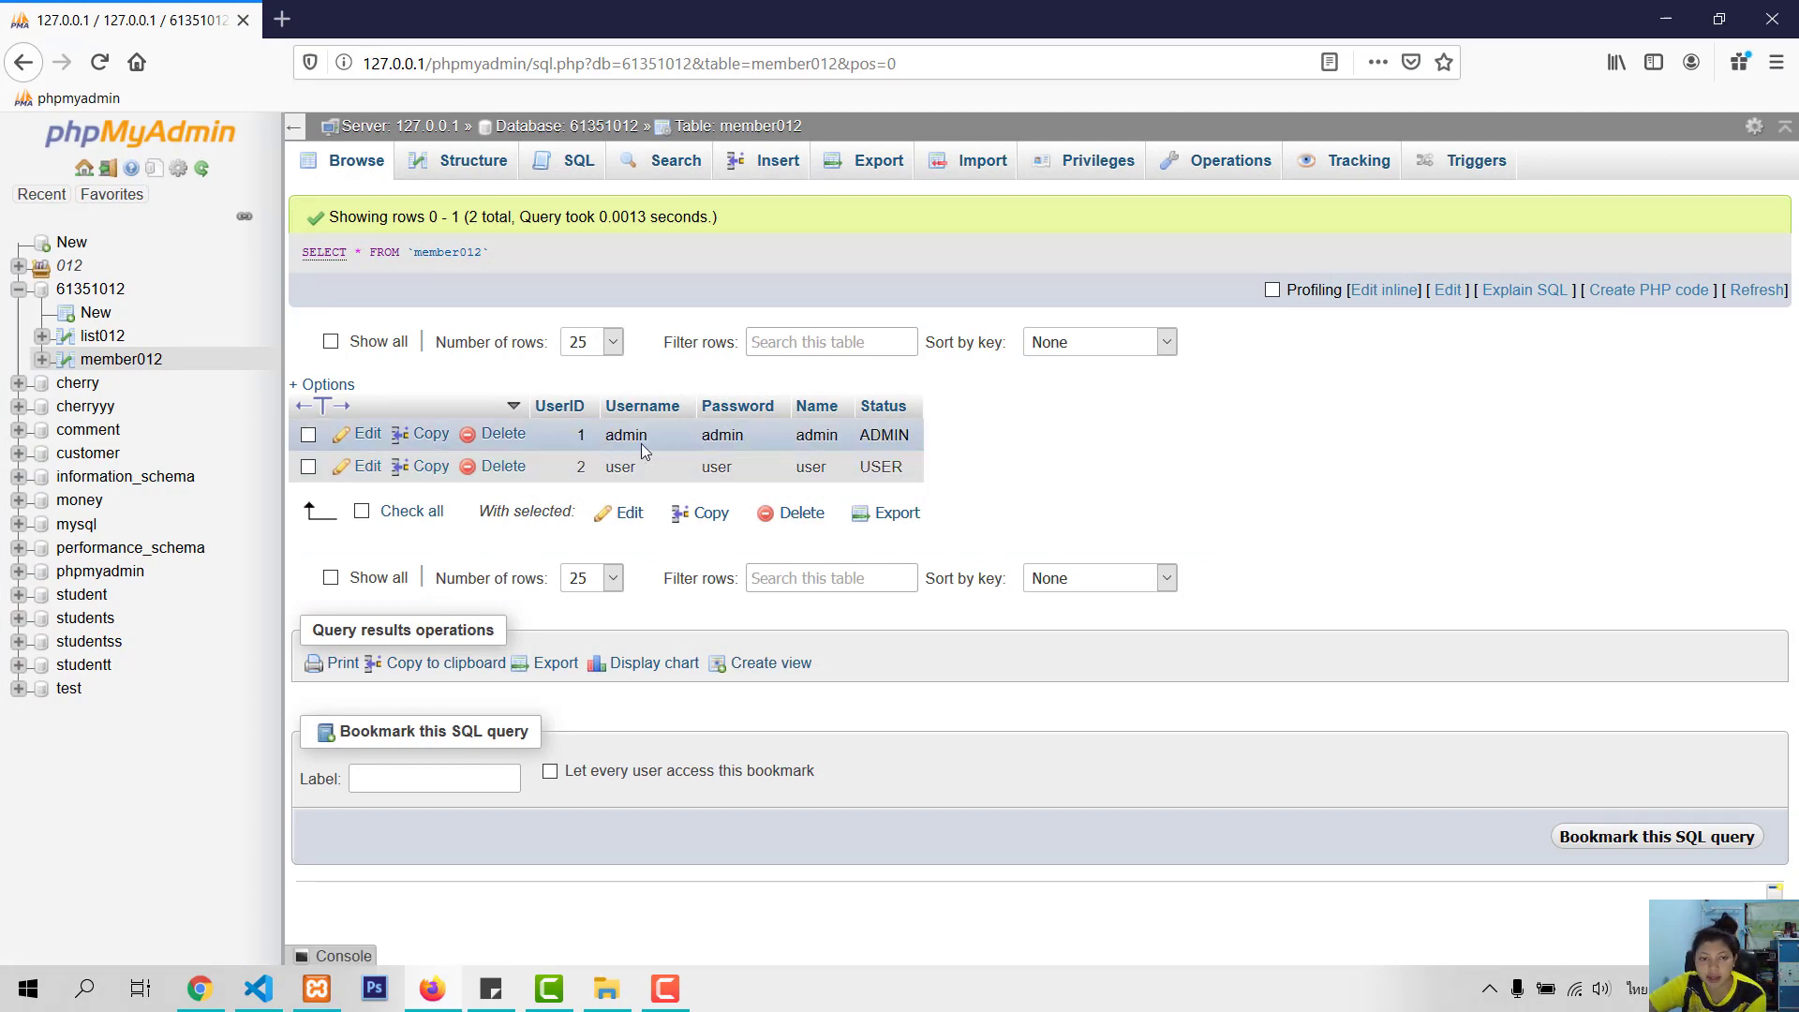
# Step: Minimize the browser and open Visual Studio Code in a maximized window
pyautogui.click(1671, 28)
pyautogui.rightClick(792, 148)
pyautogui.click(843, 217)
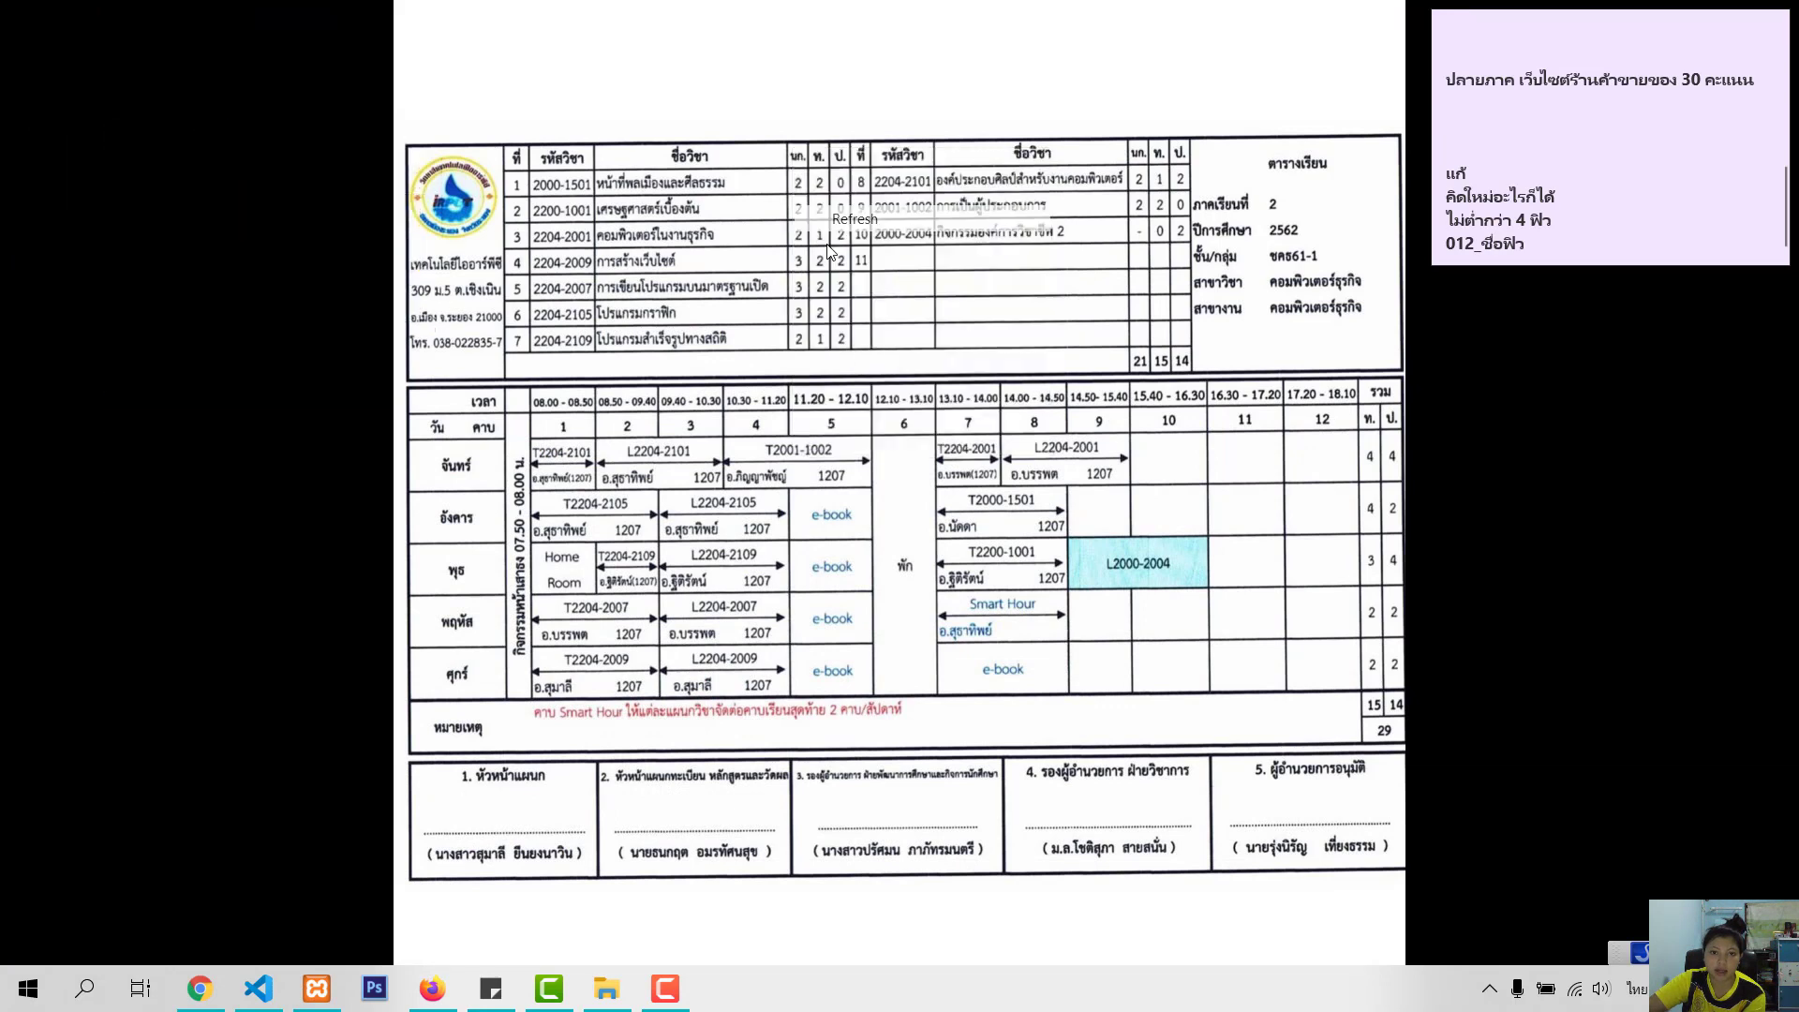
pyautogui.doubleClick(319, 740)
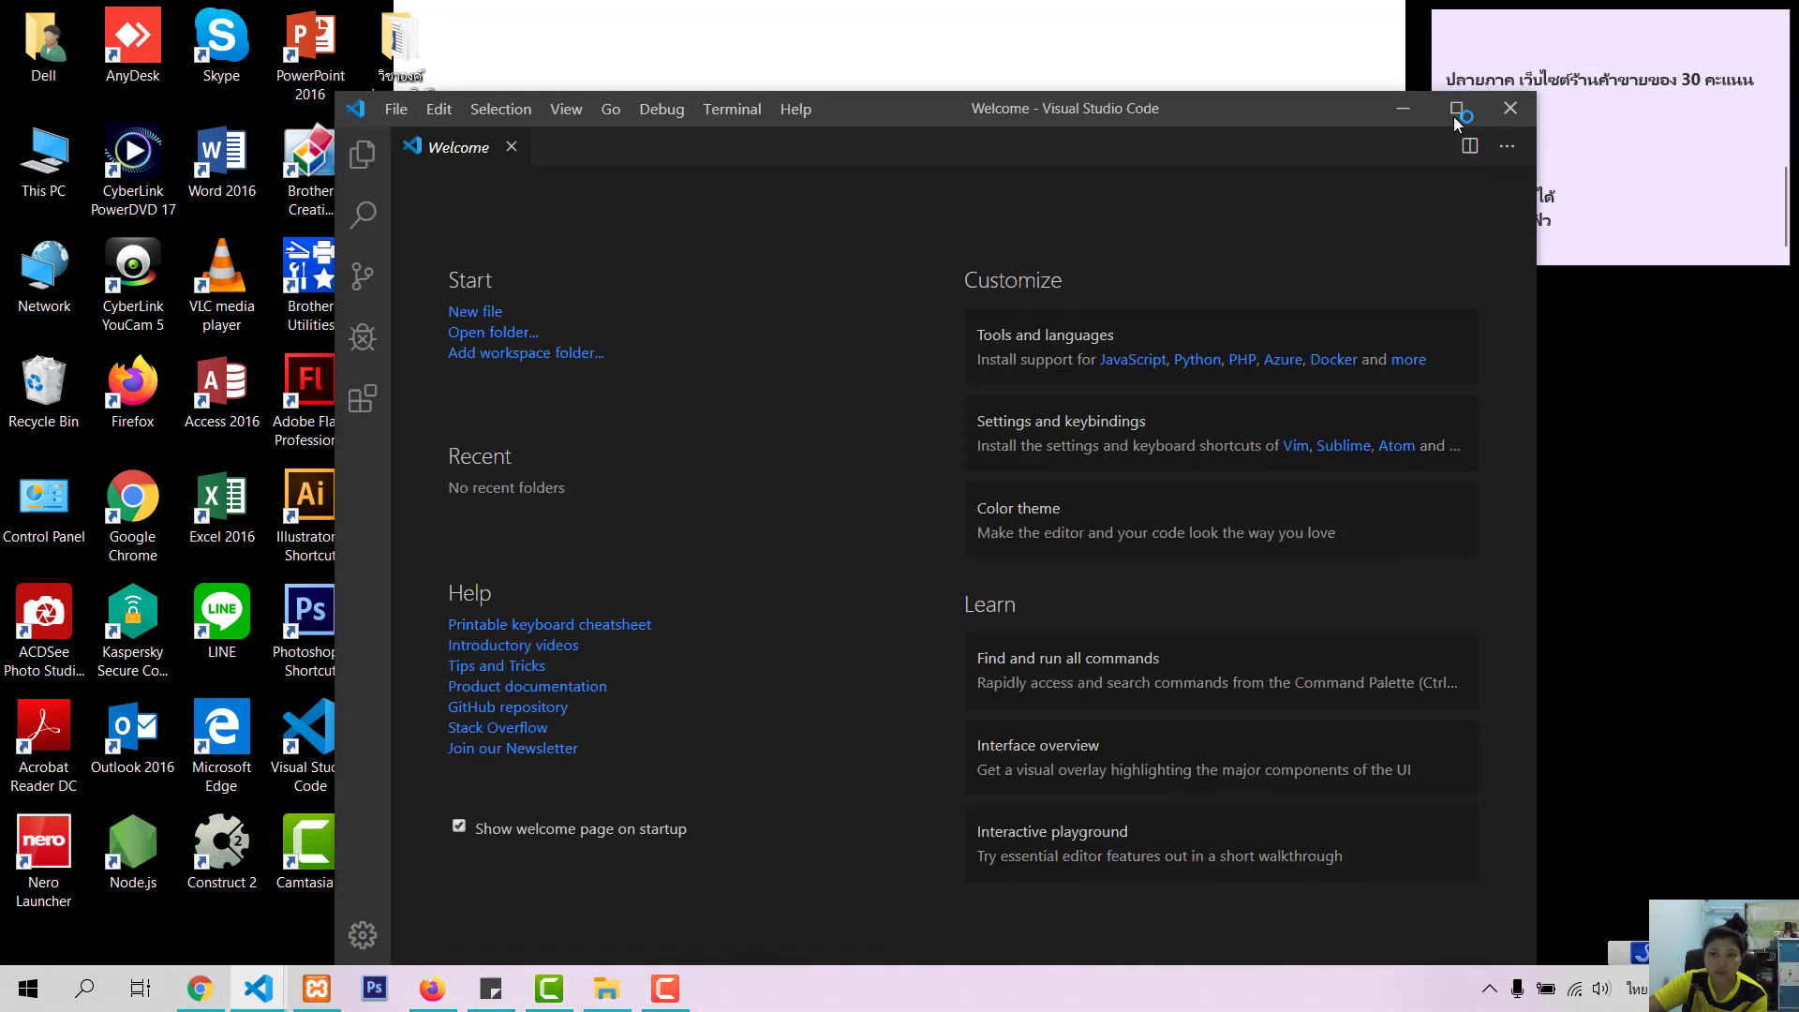
pyautogui.click(1468, 109)
# Step: Close the Welcome page and create a new blank file
pyautogui.click(62, 16)
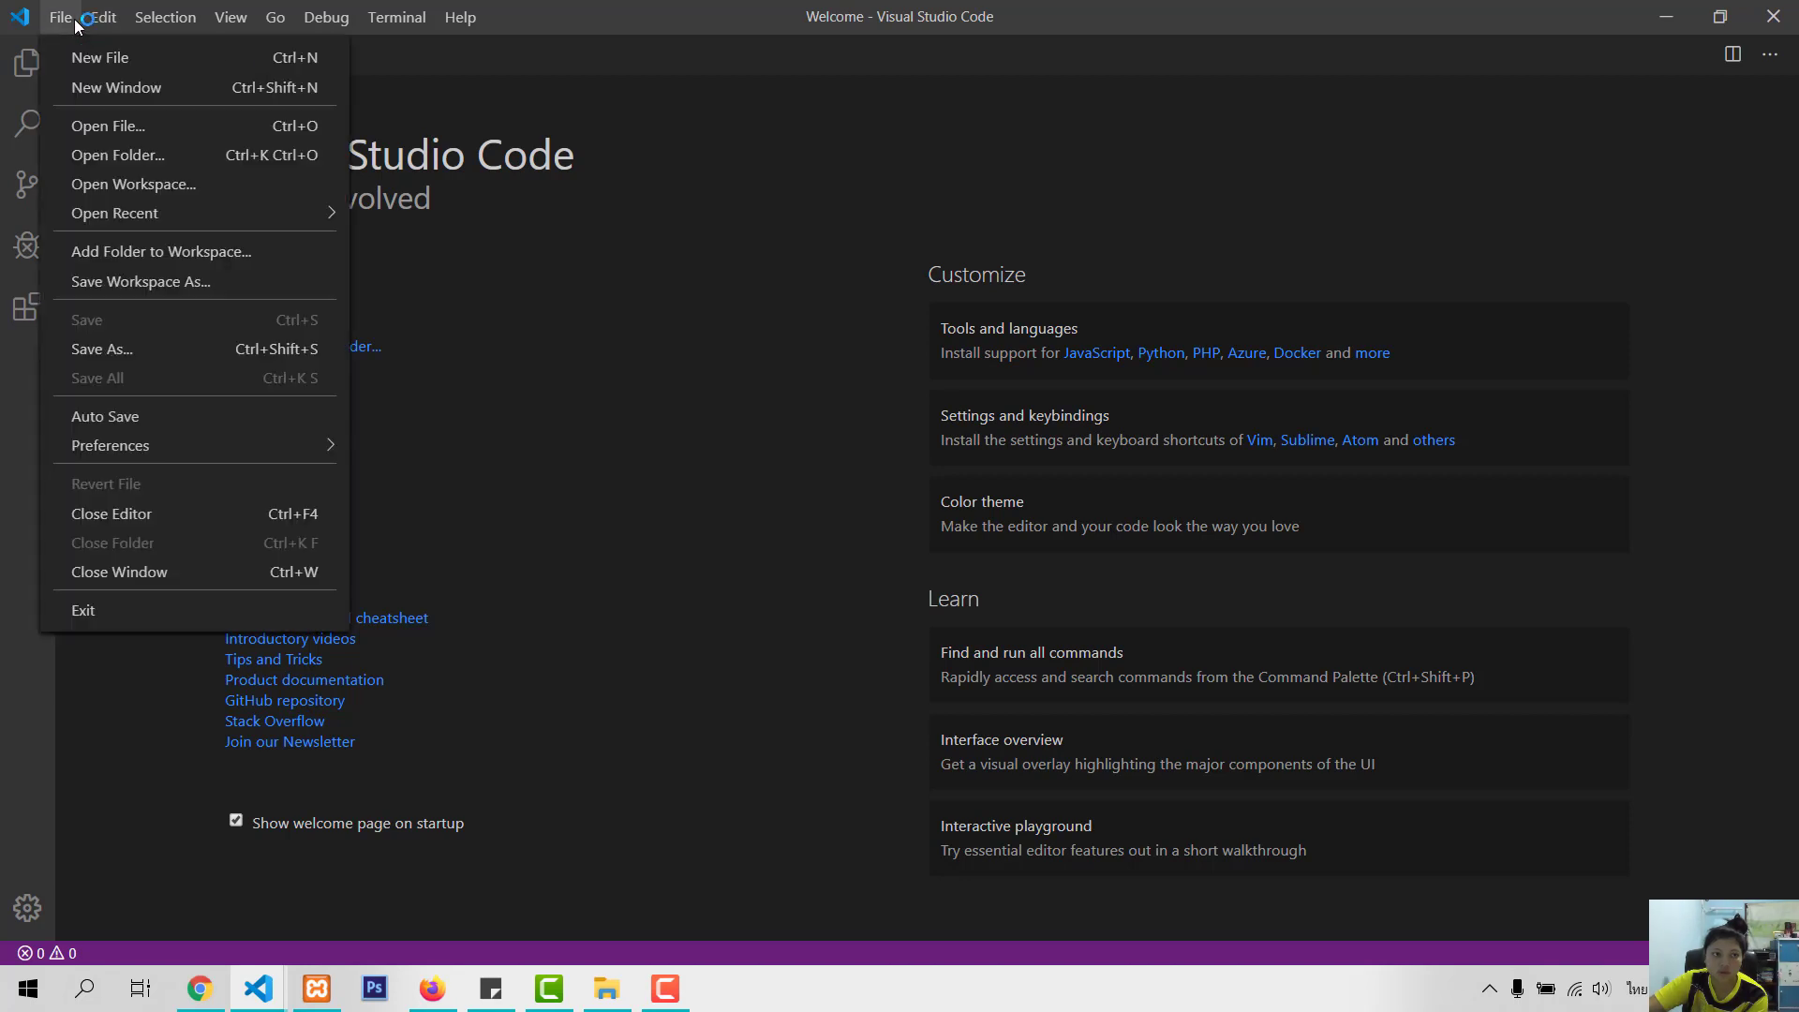
pyautogui.click(80, 53)
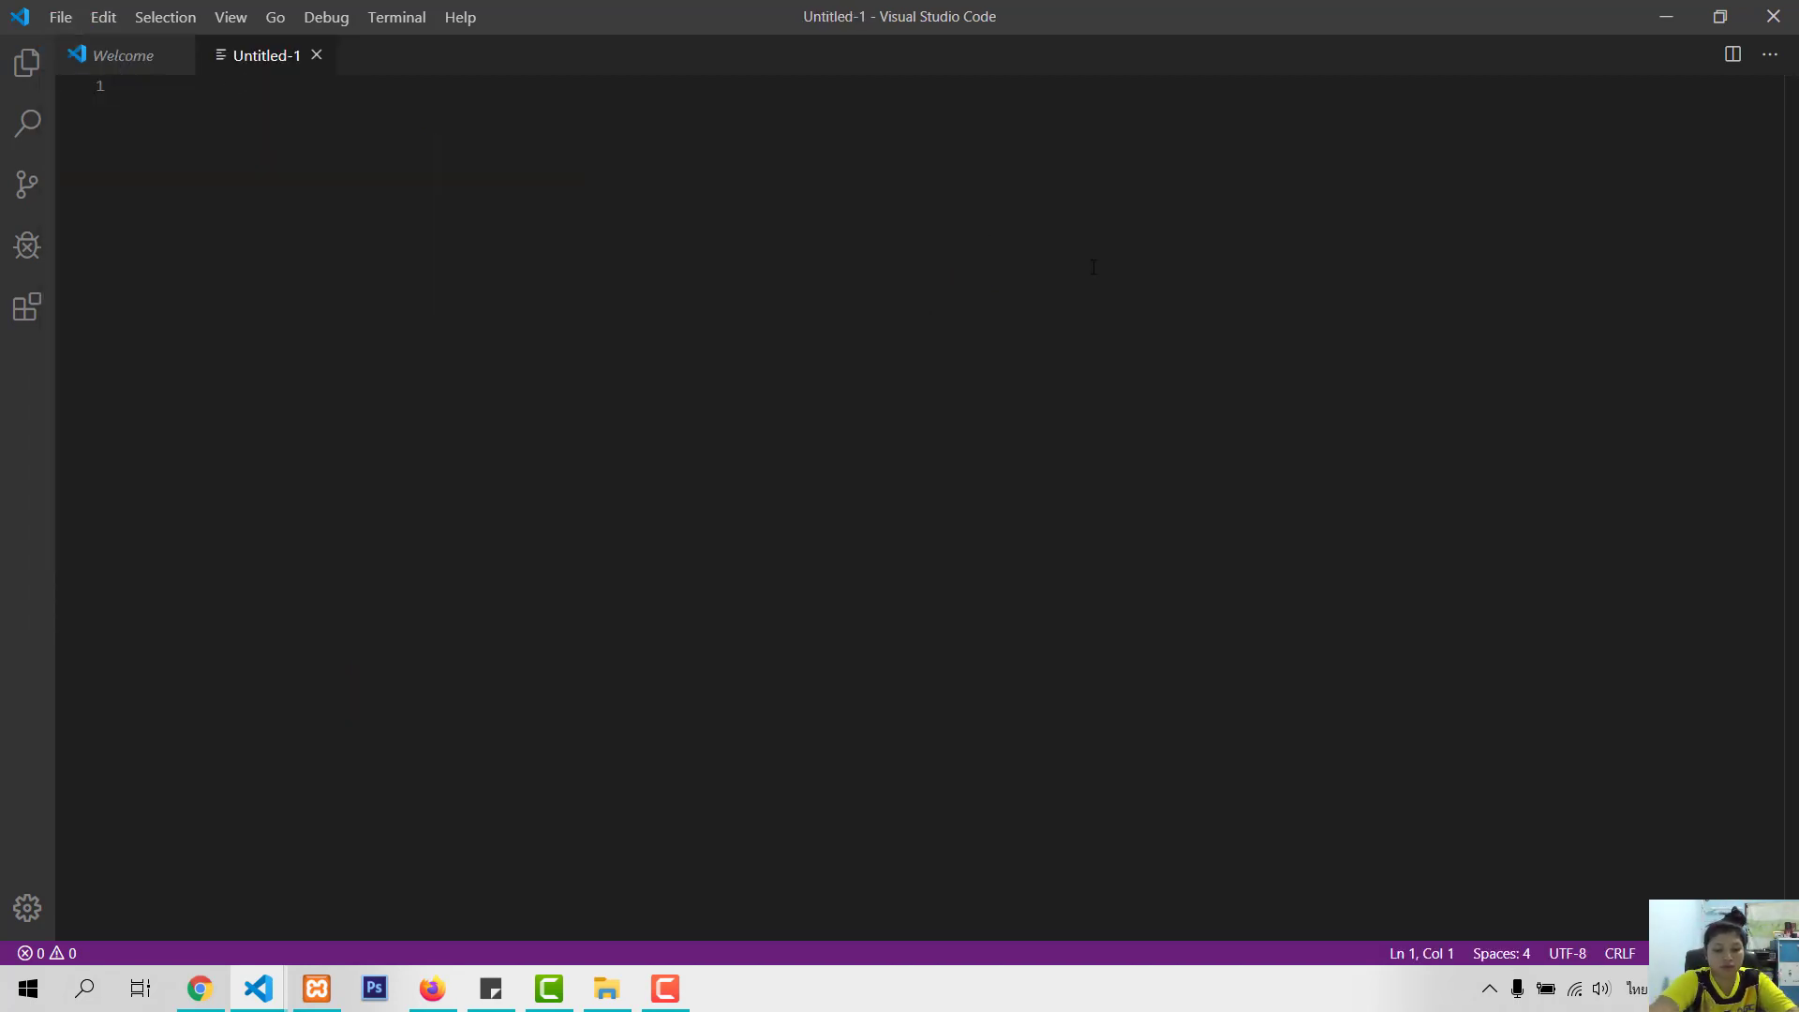
pyautogui.hotkey('ctrl', 'w')
pyautogui.click(66, 19)
pyautogui.click(82, 58)
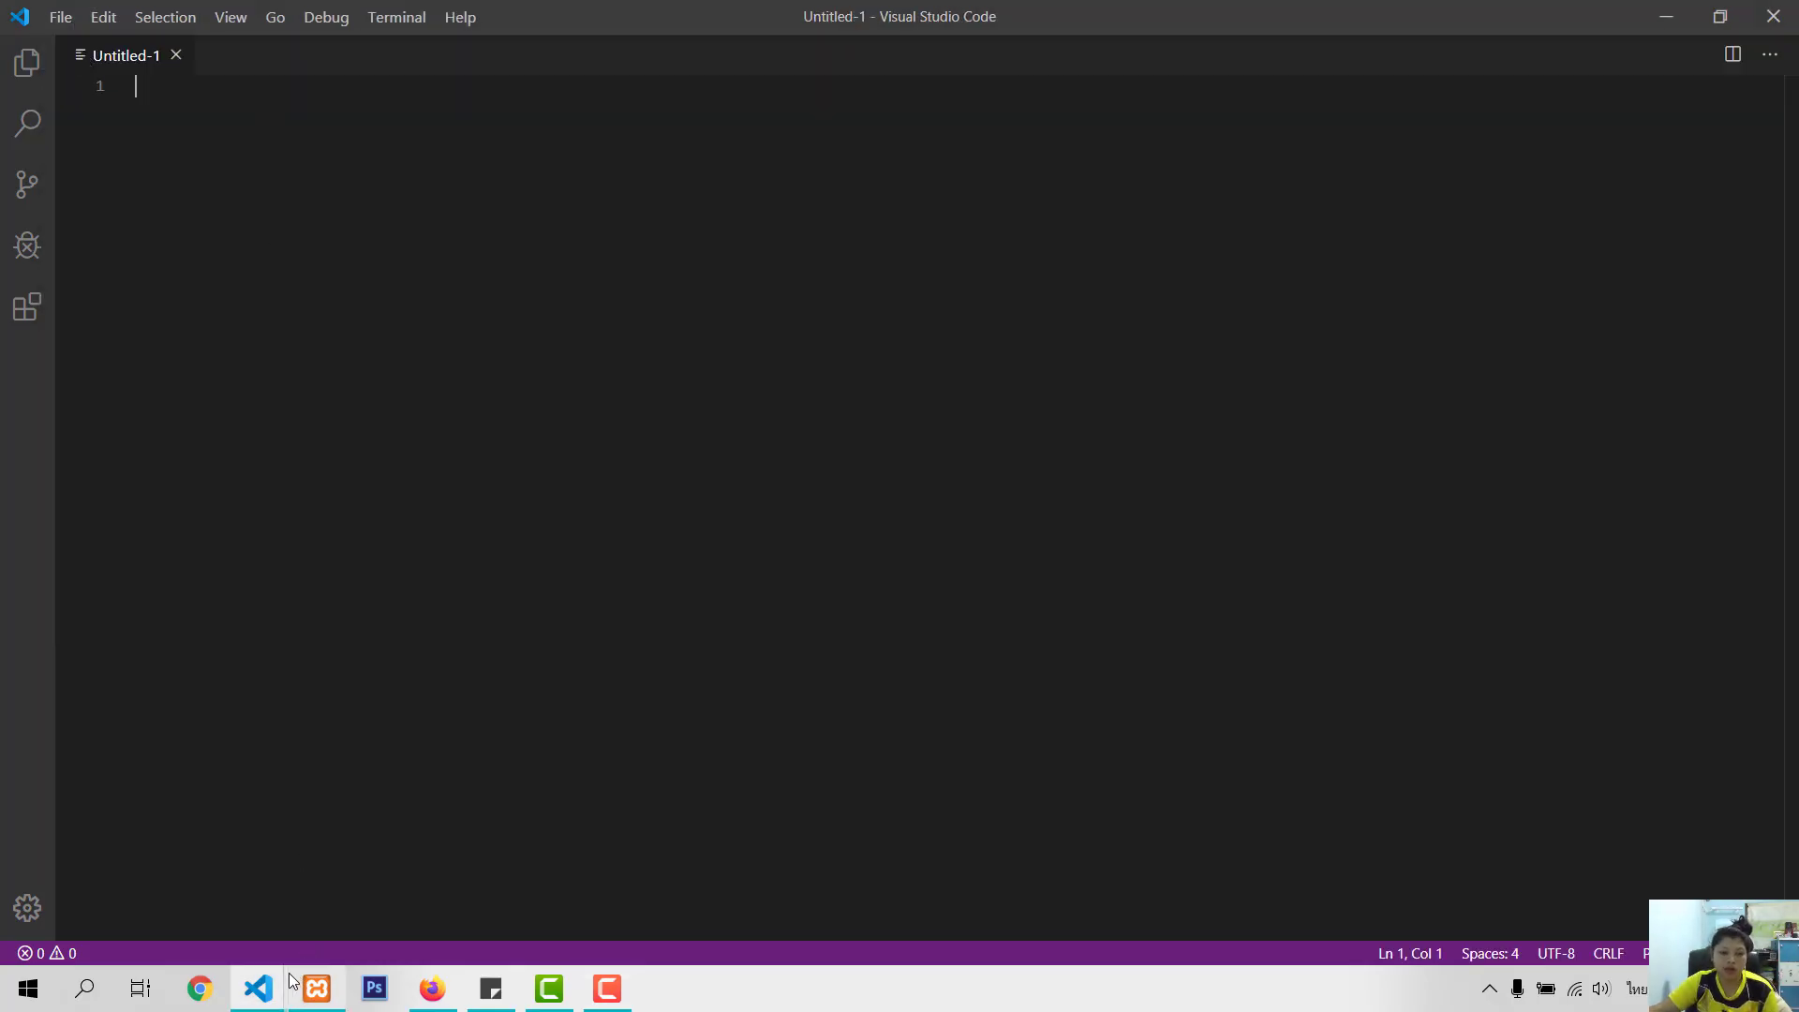
# Step: Copy the entire Student form code from Untitled-1 in the other Visual Studio Code window
pyautogui.moveTo(258, 989)
pyautogui.click(312, 919)
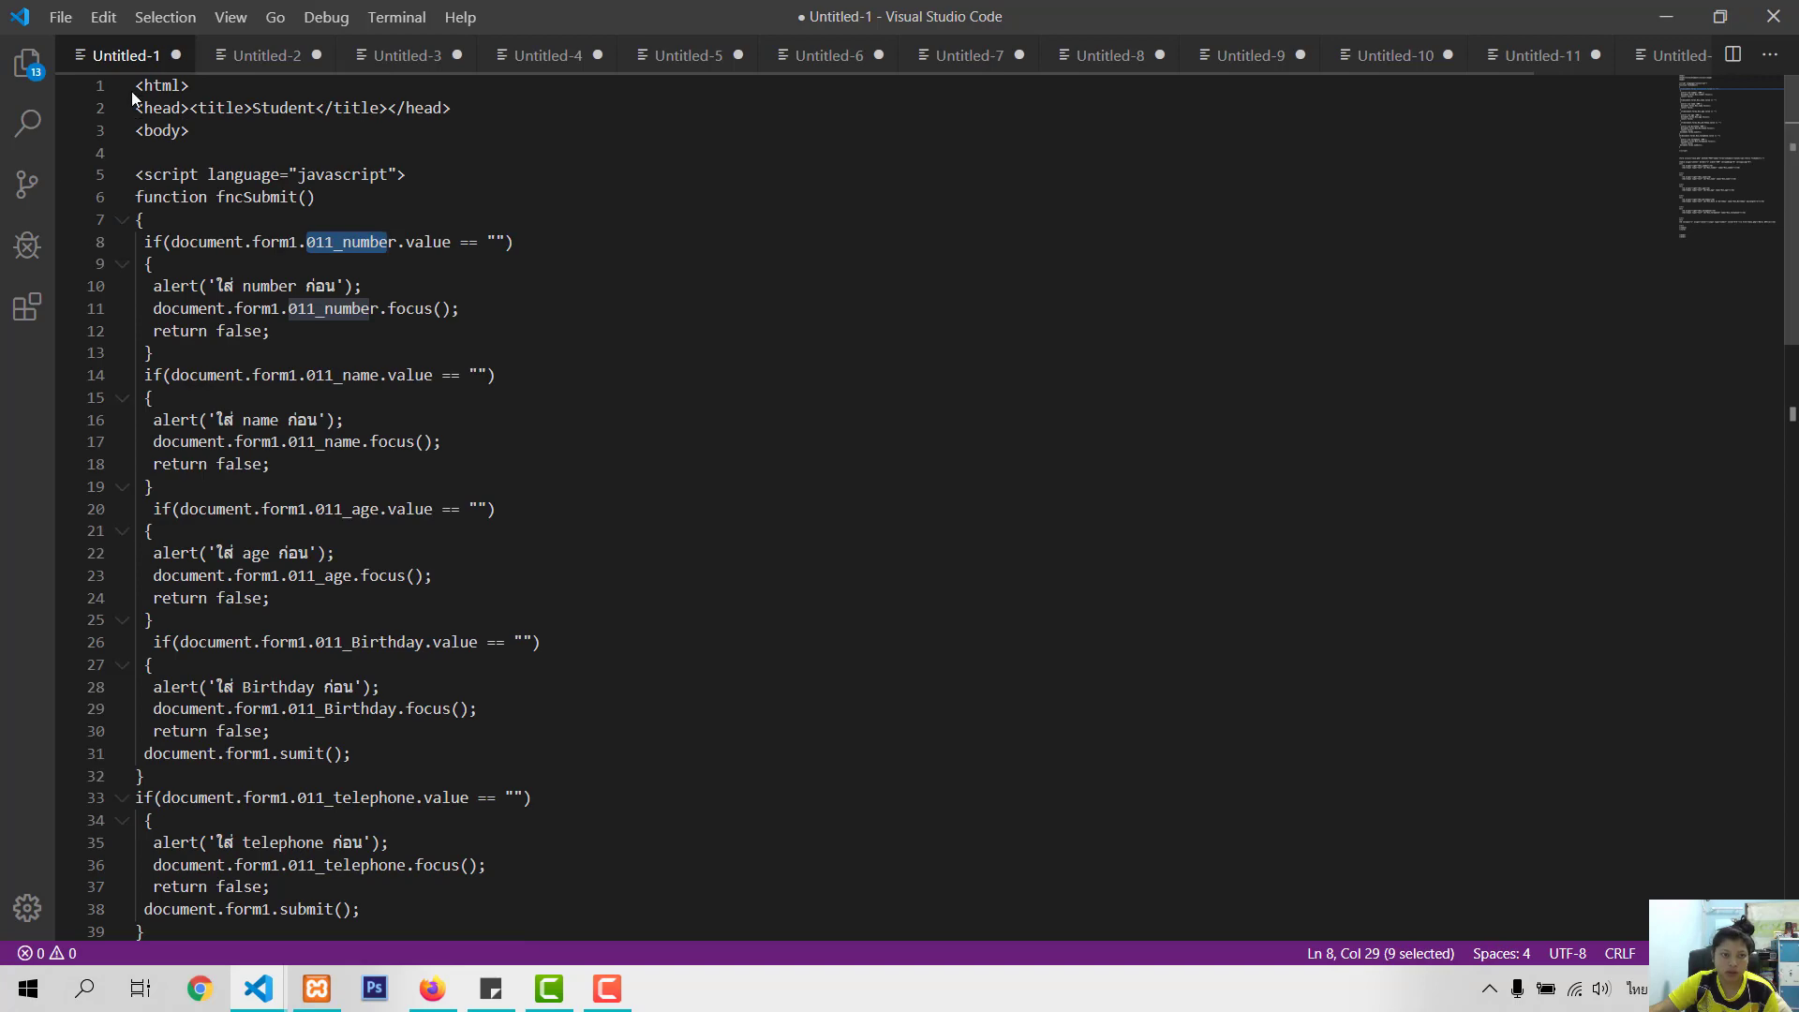
pyautogui.moveTo(138, 86); pyautogui.dragTo(199, 669)
pyautogui.moveTo(318, 712); pyautogui.dragTo(318, 714)
pyautogui.rightClick(167, 675)
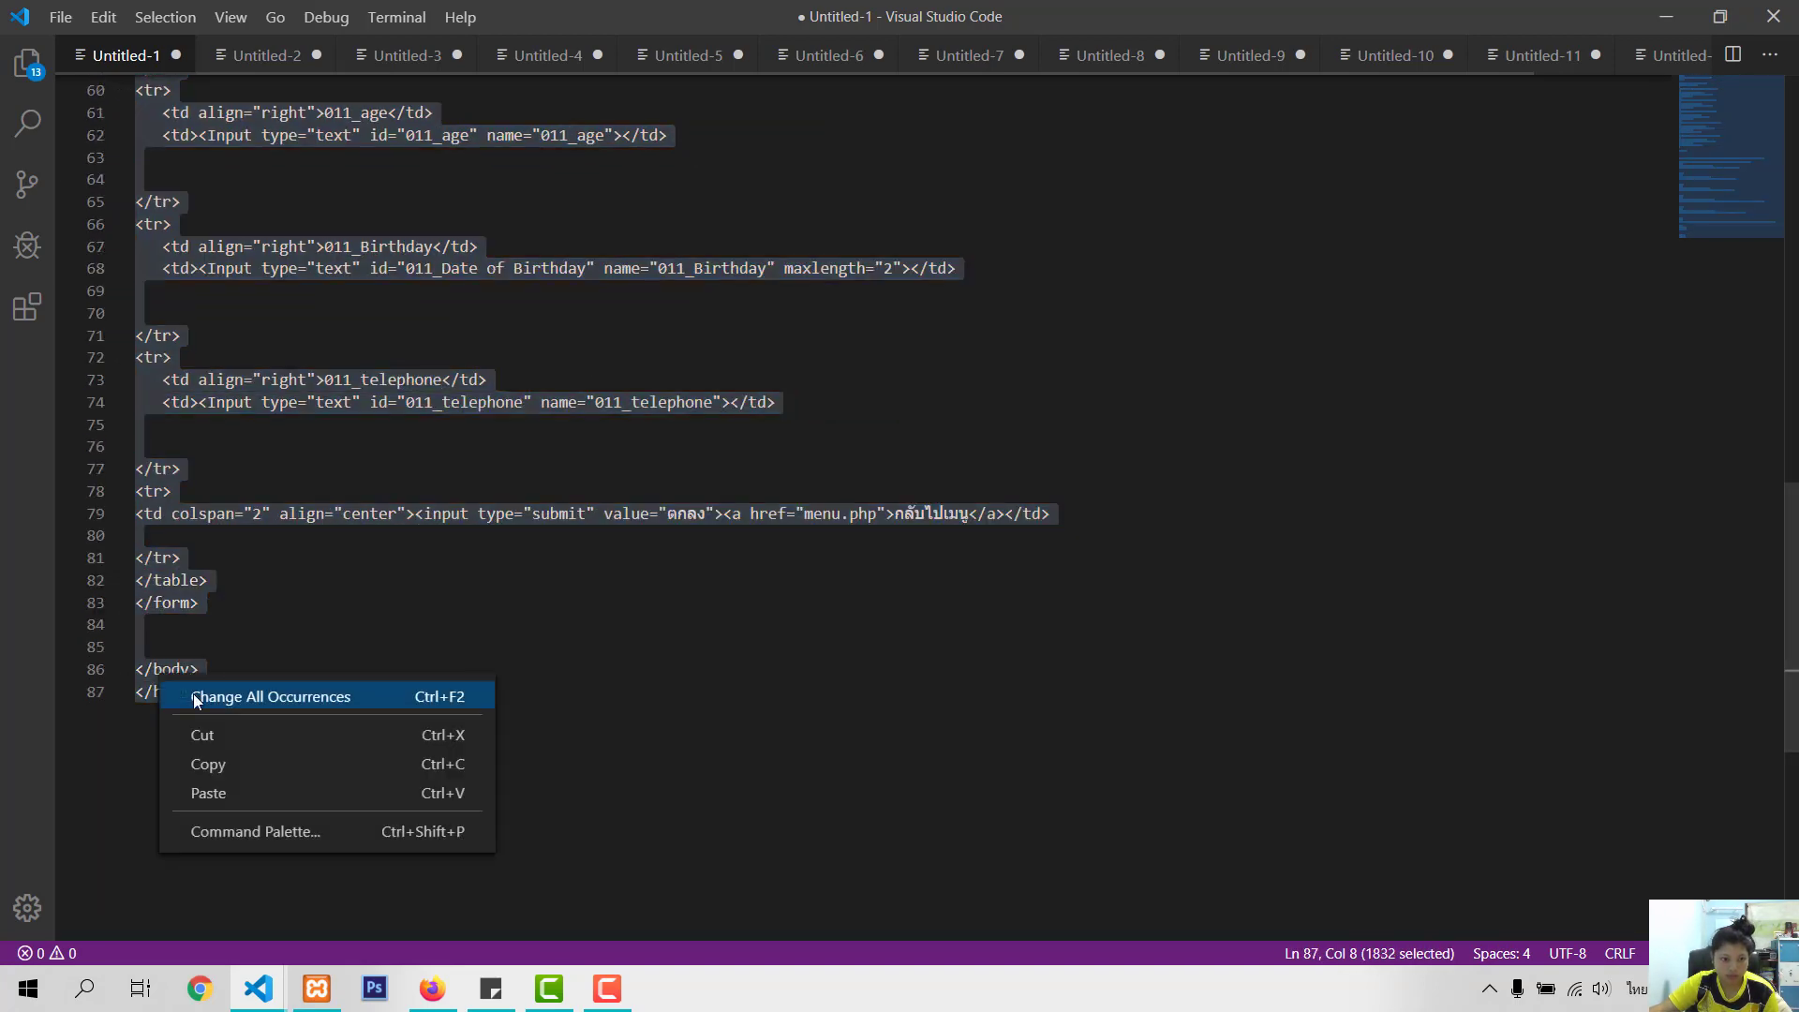
pyautogui.click(203, 757)
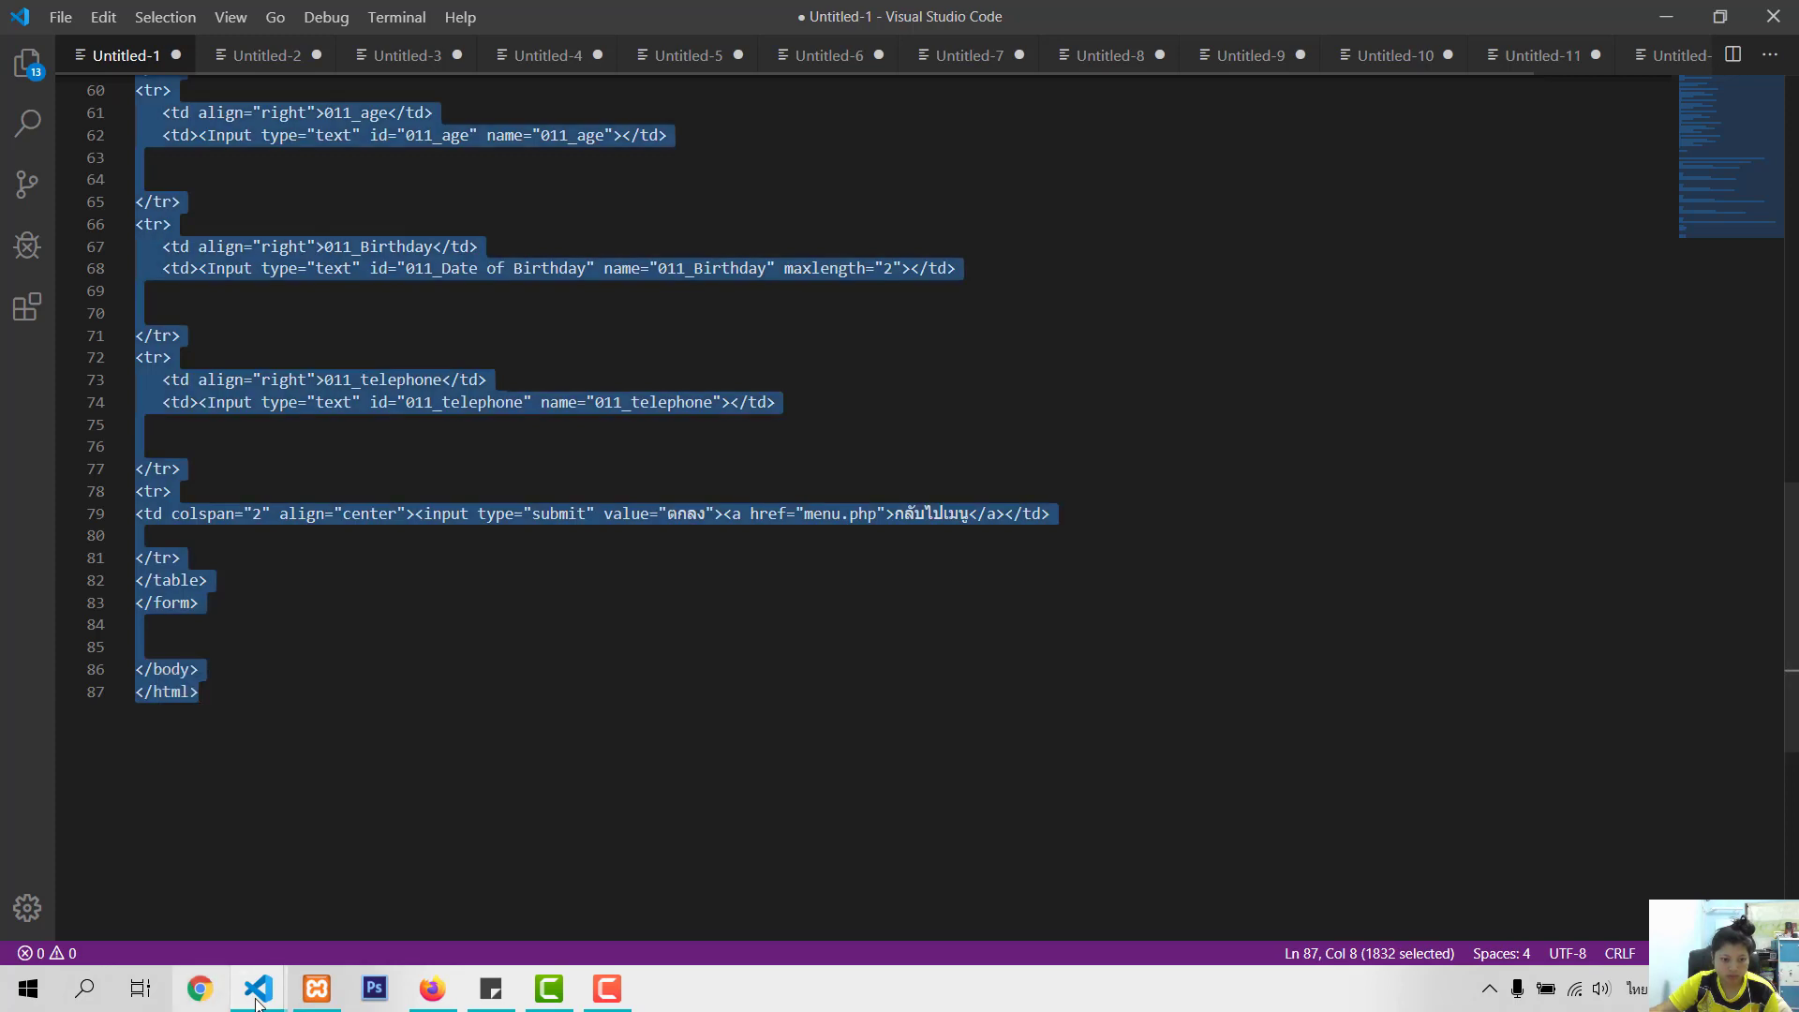
# Step: Paste the copied Student form code into the blank Untitled-1 file in the new window
pyautogui.moveTo(257, 988)
pyautogui.click(194, 908)
pyautogui.rightClick(209, 113)
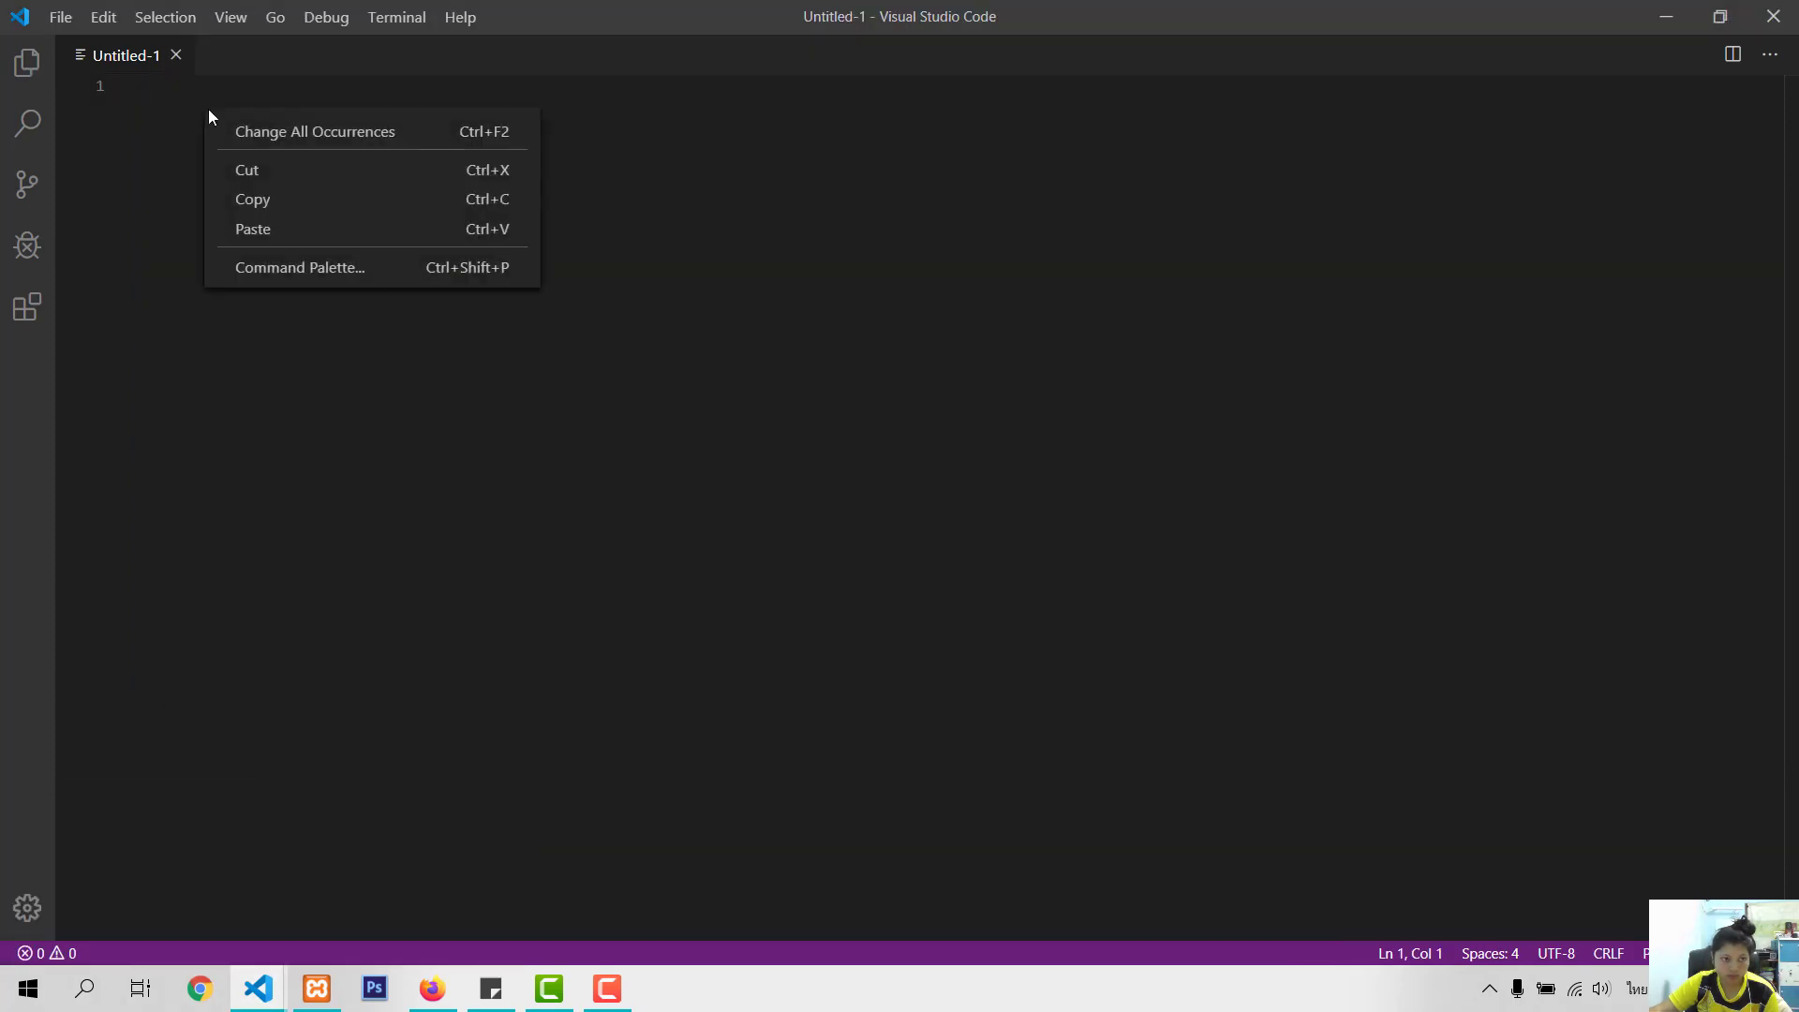
pyautogui.click(244, 235)
pyautogui.scroll(18, 326, 350)
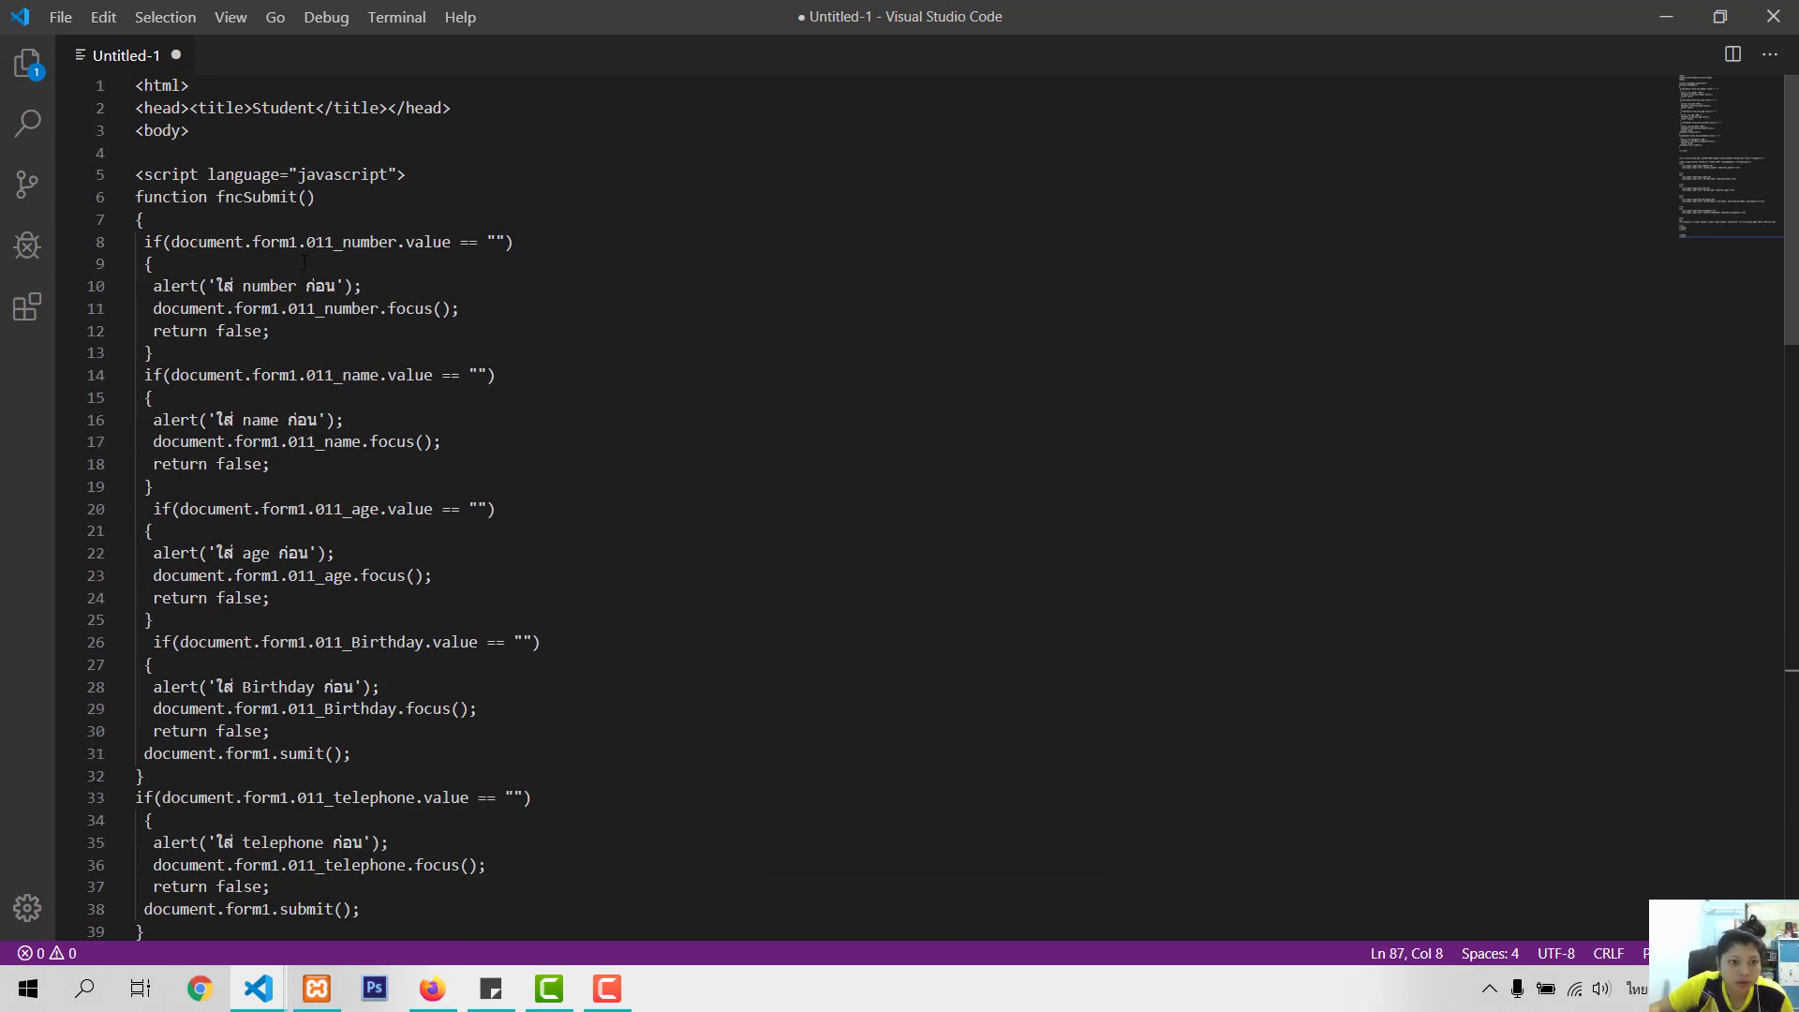
# Step: Replace 011_number with 012_StudentID in the first if condition of fncSubmit on line 8
pyautogui.click(309, 244)
pyautogui.click(328, 241)
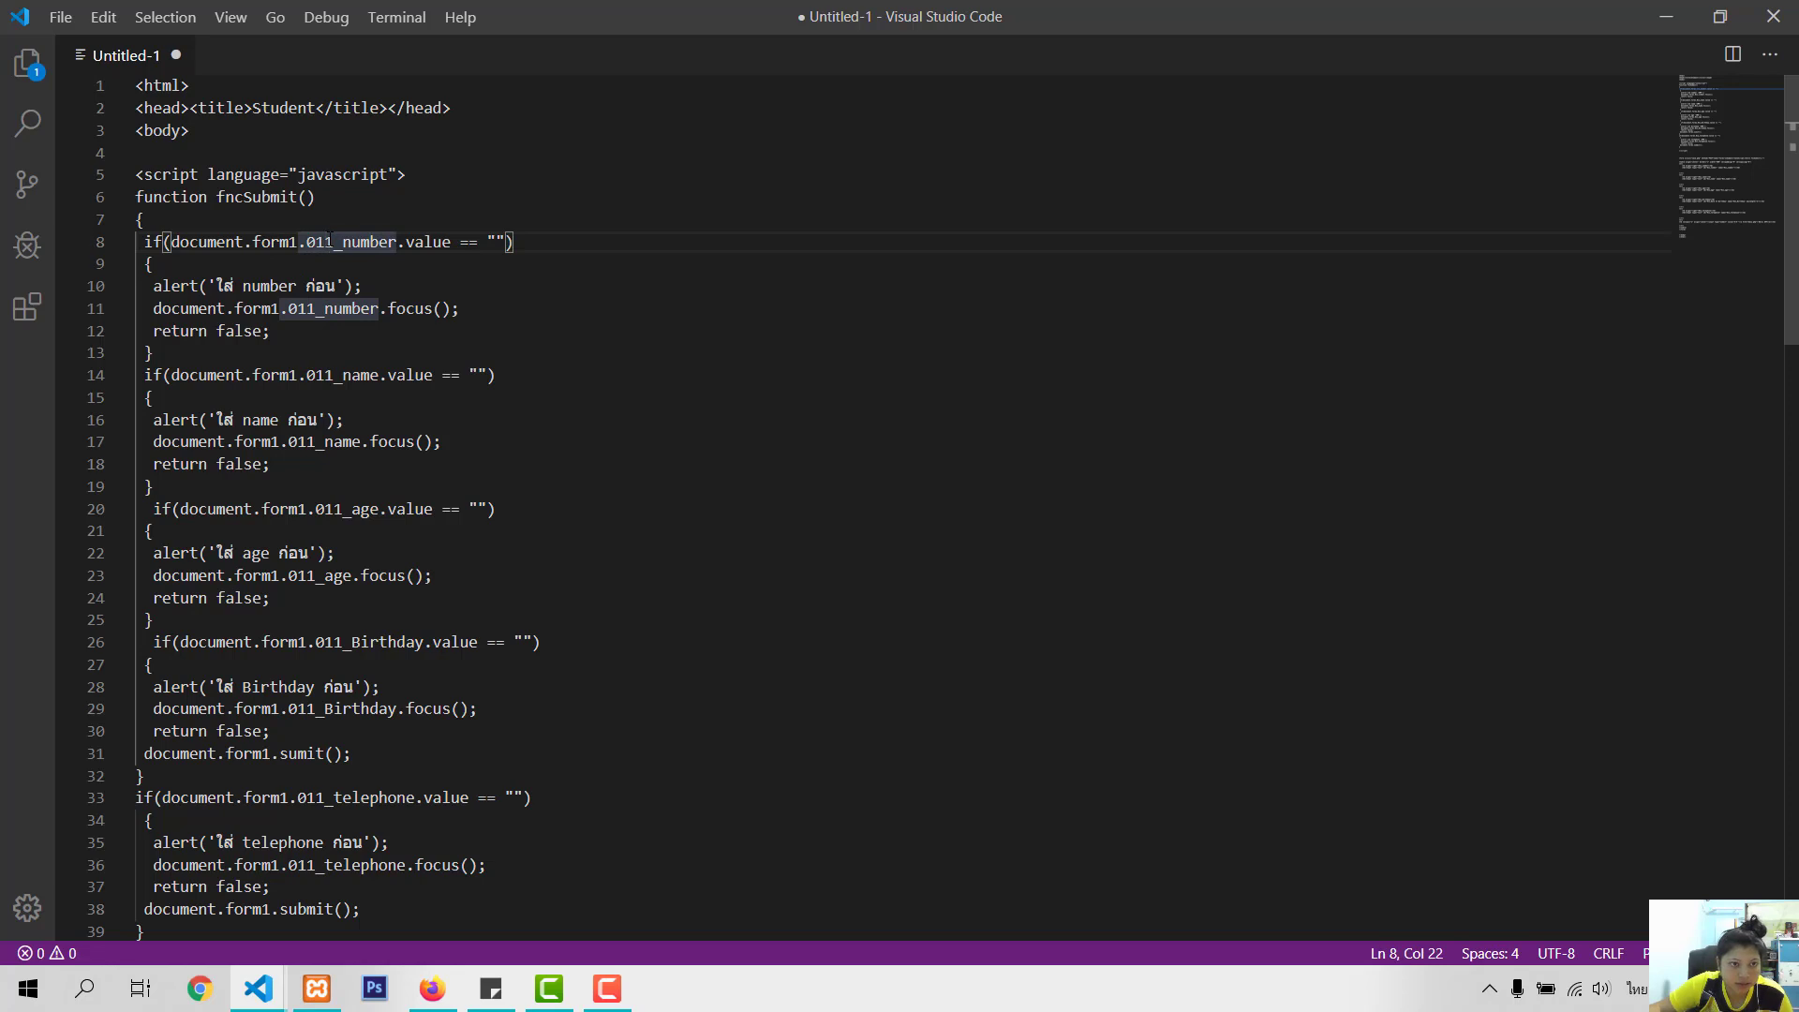
pyautogui.moveTo(307, 244); pyautogui.dragTo(397, 243)
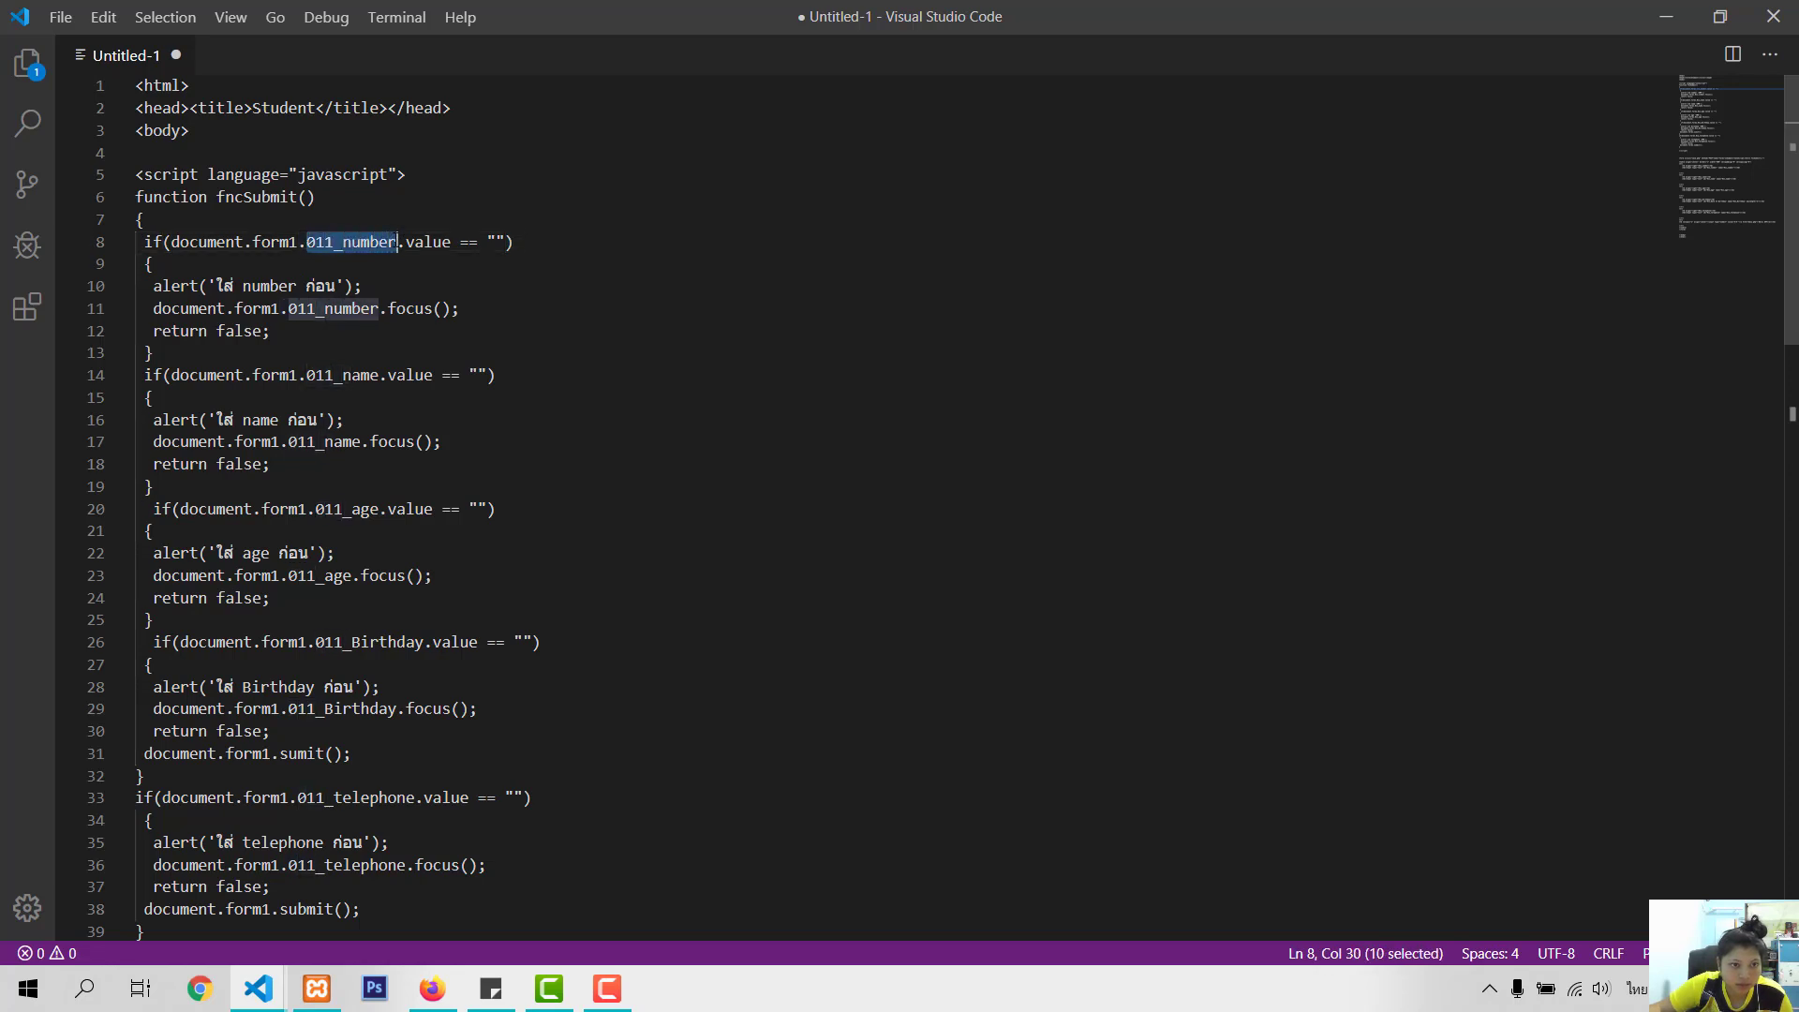
pyautogui.press('BackSpace')
pyautogui.write('012ส')
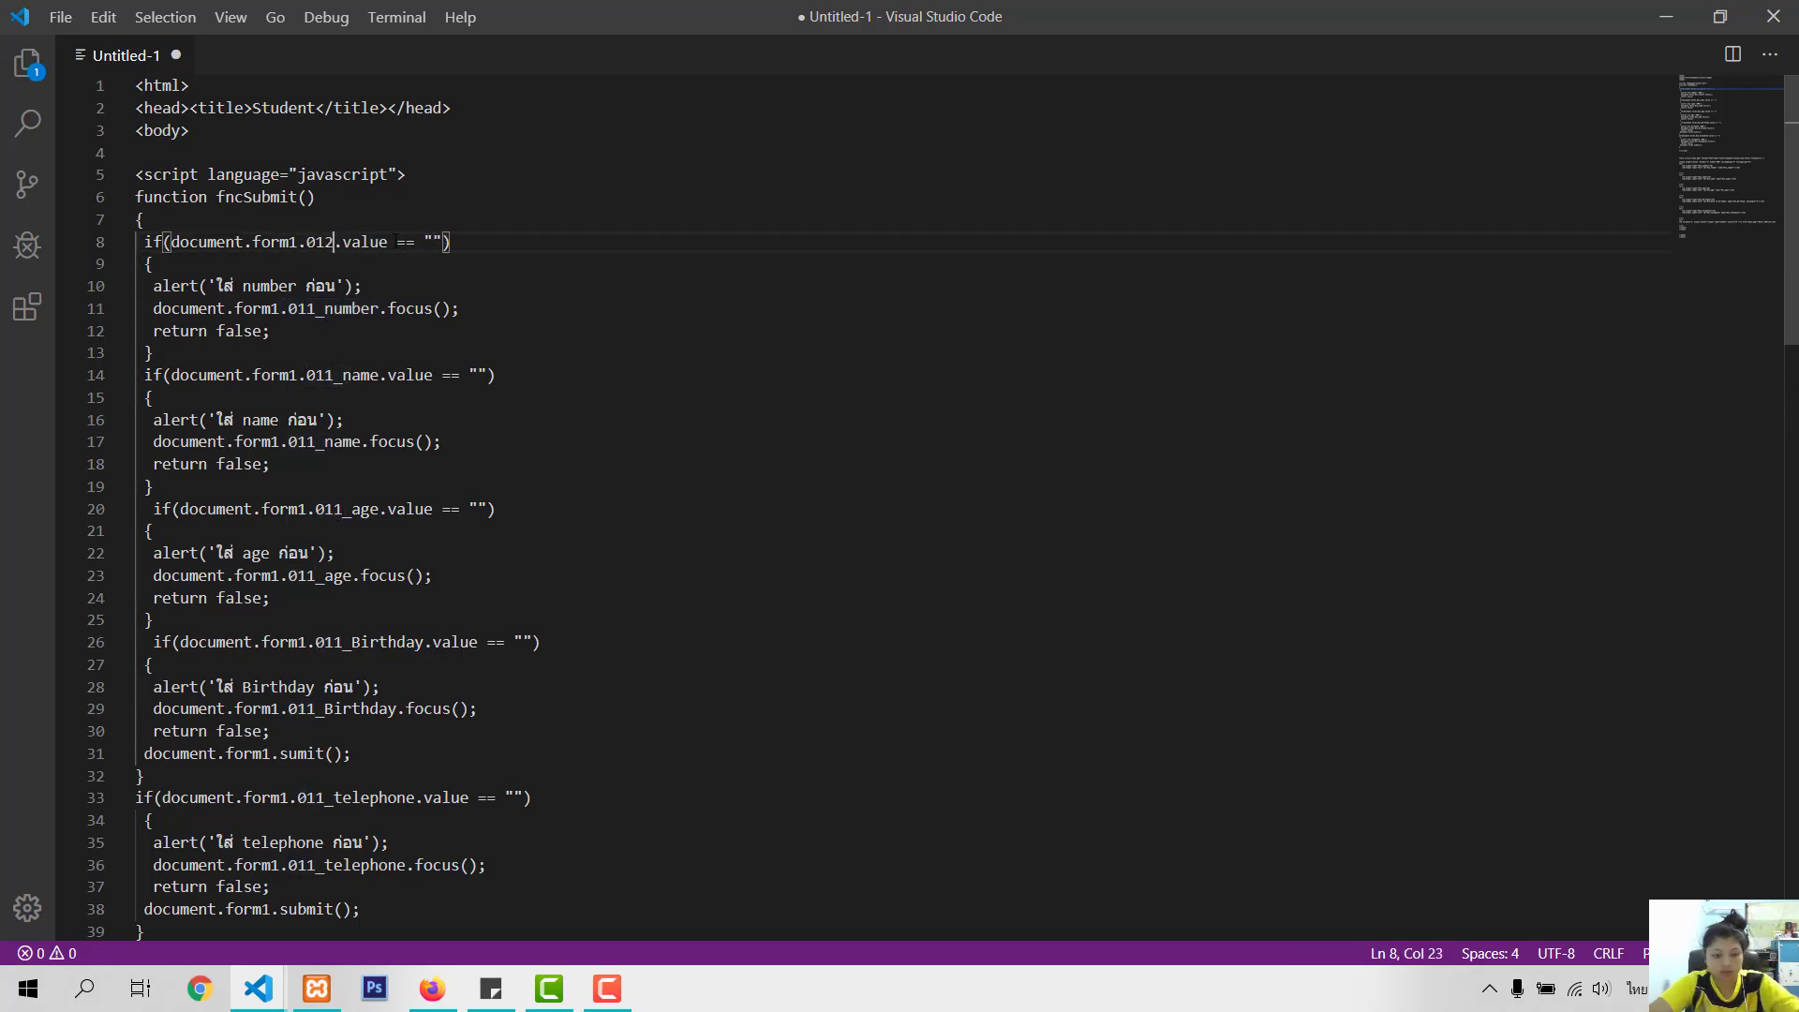
pyautogui.press('BackSpace')
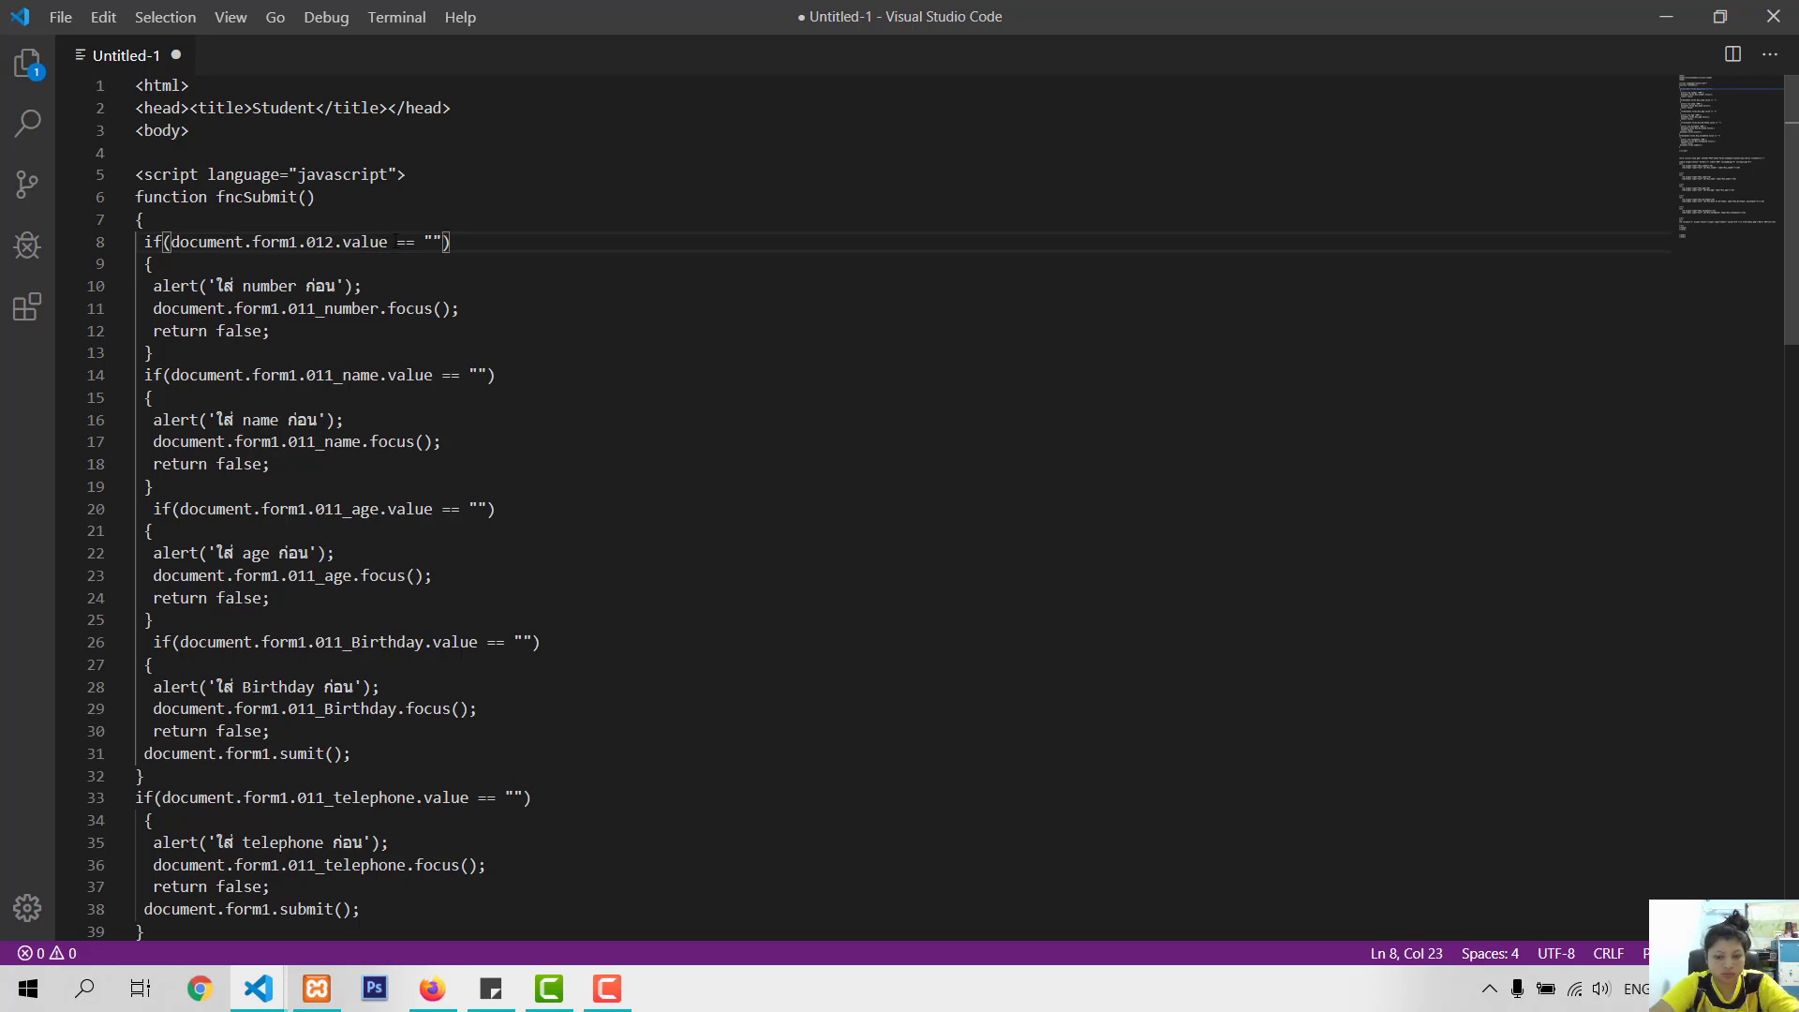
pyautogui.write('_')
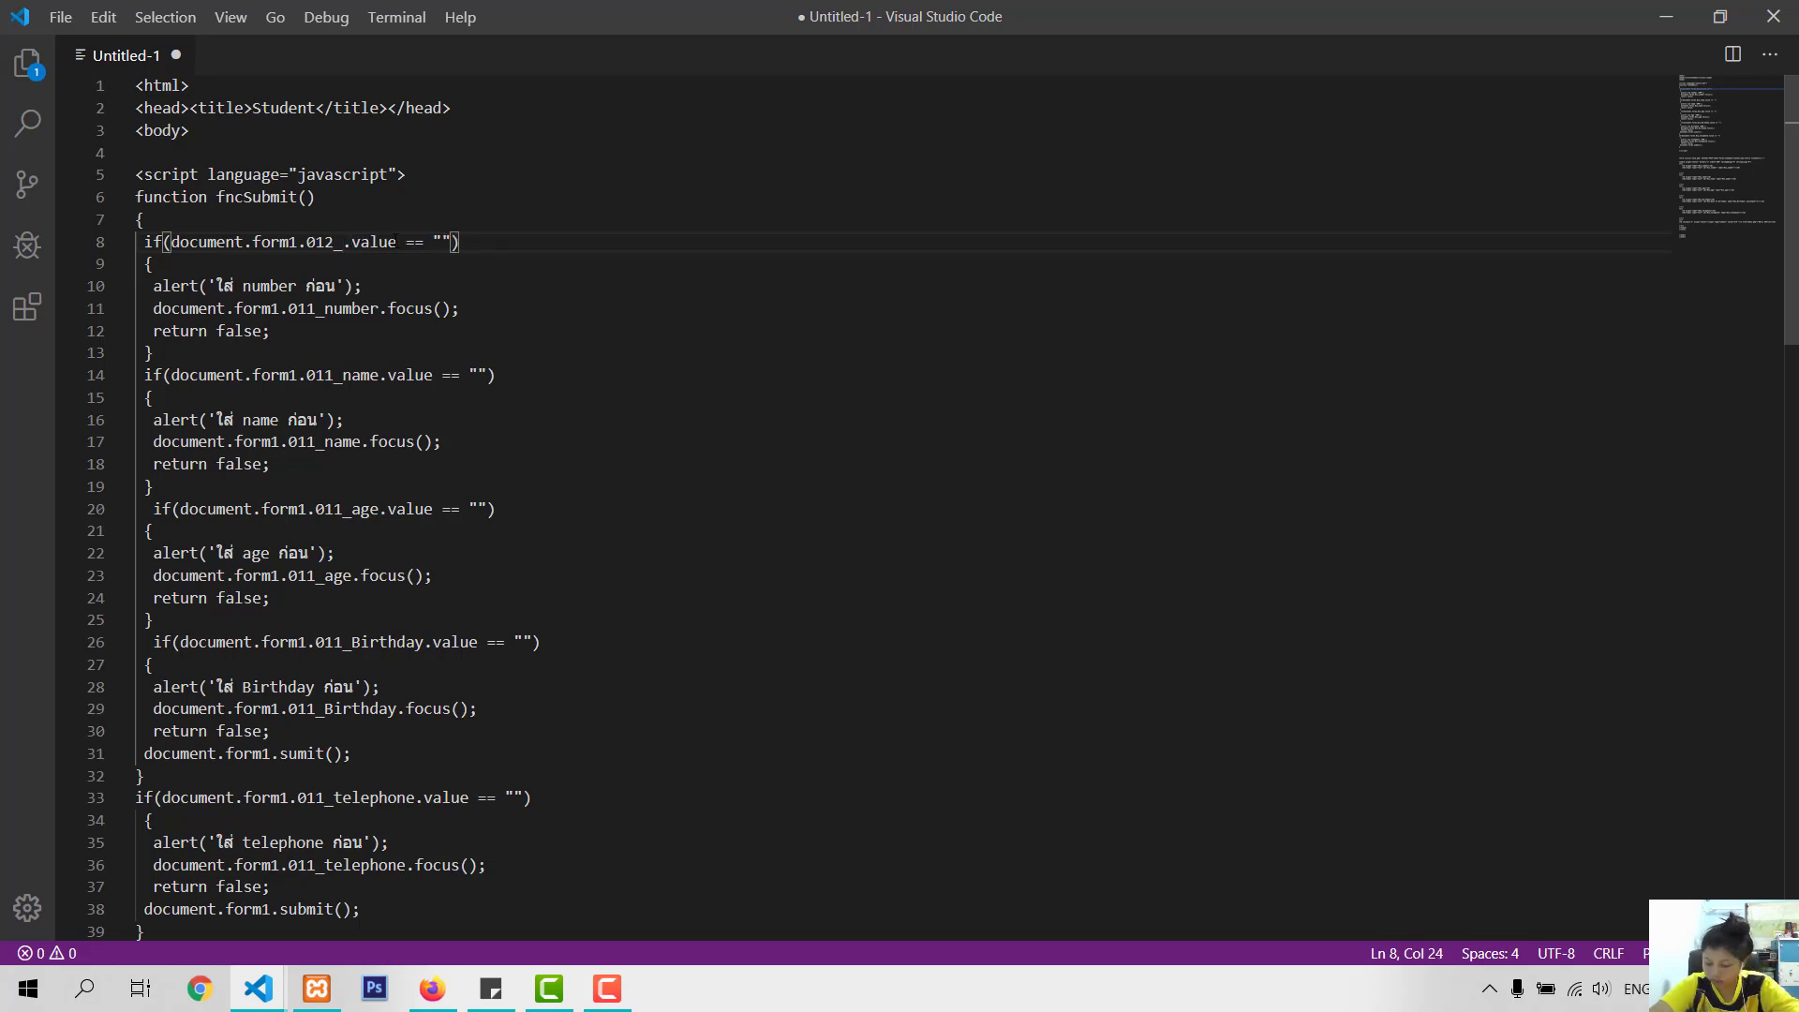
pyautogui.write('St')
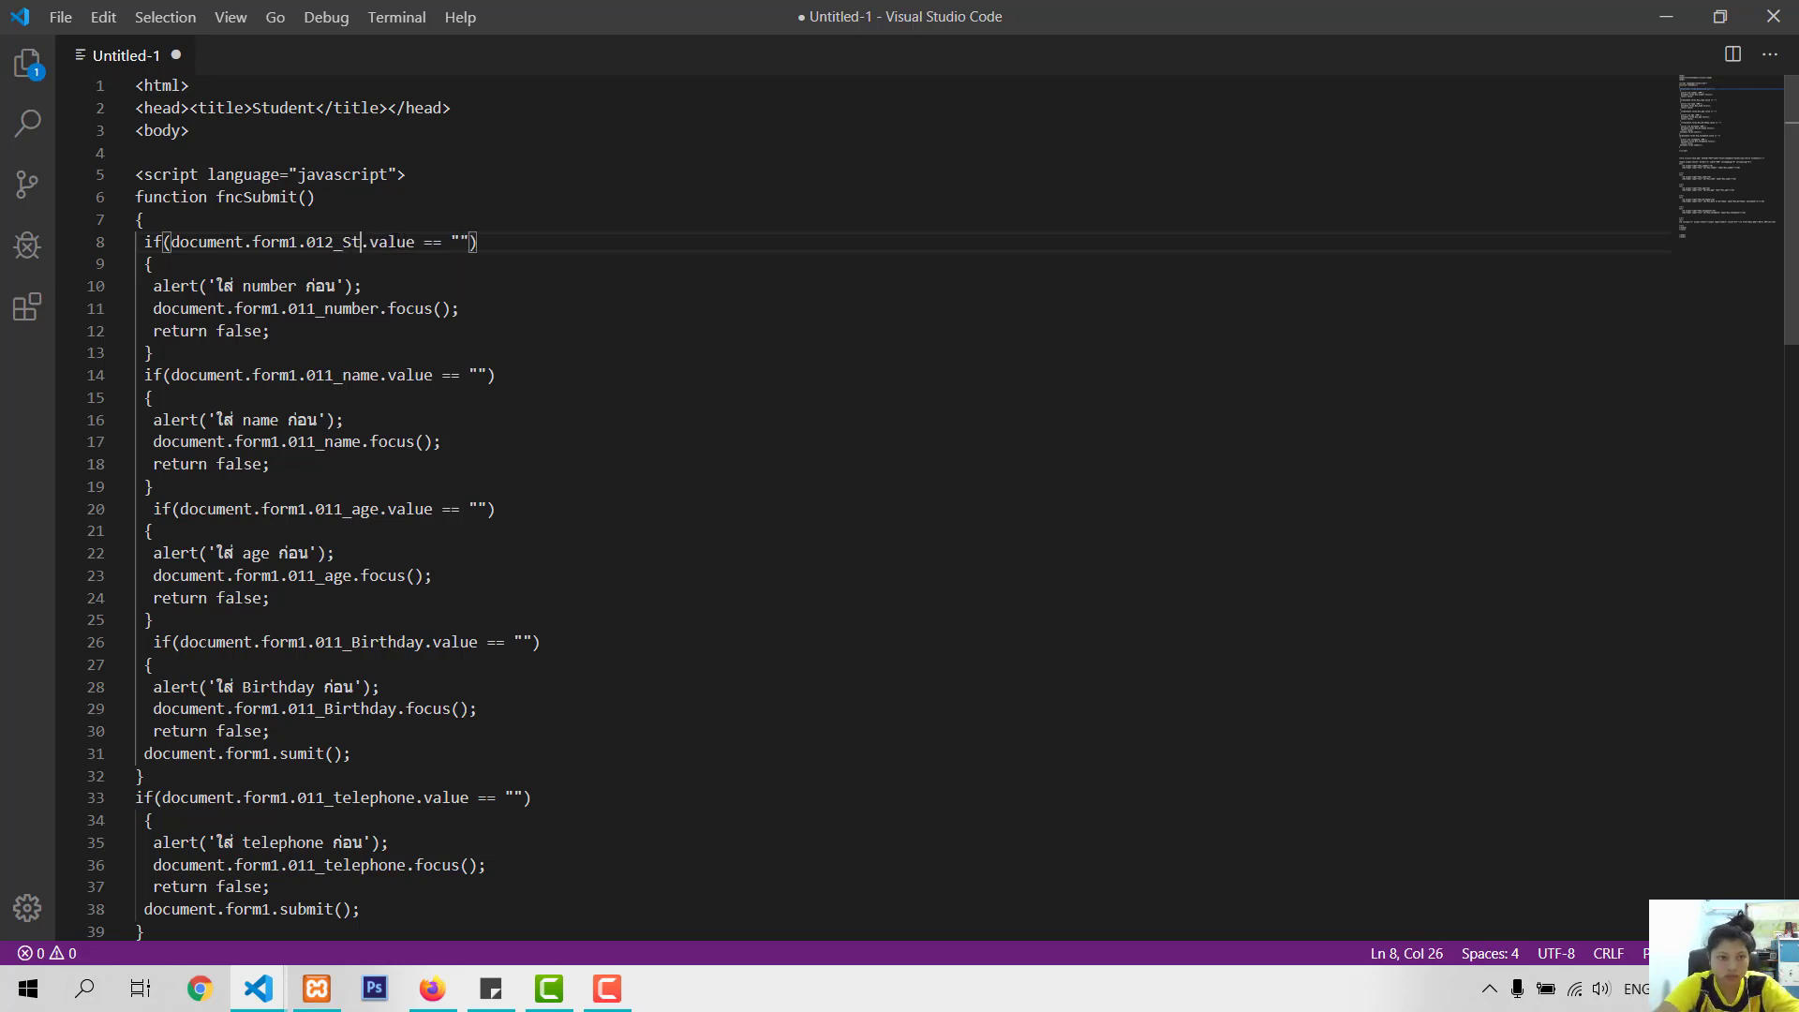
pyautogui.write('udent')
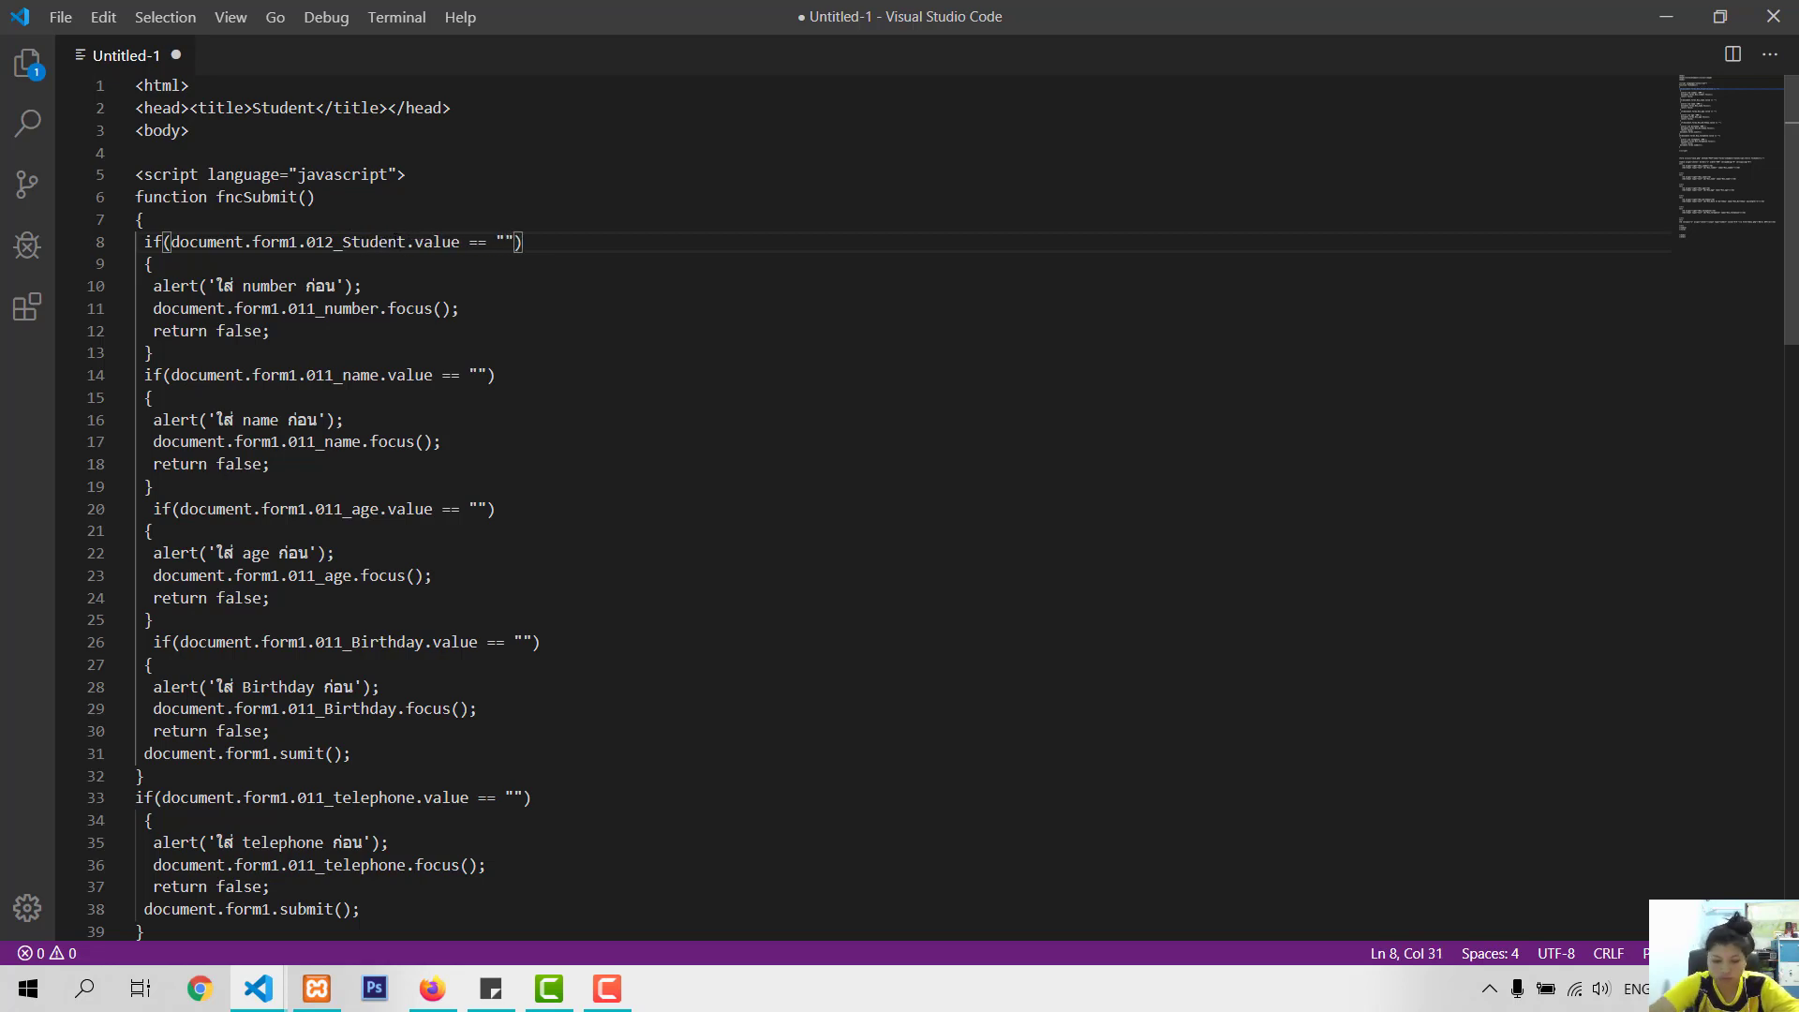
pyautogui.write('ID')
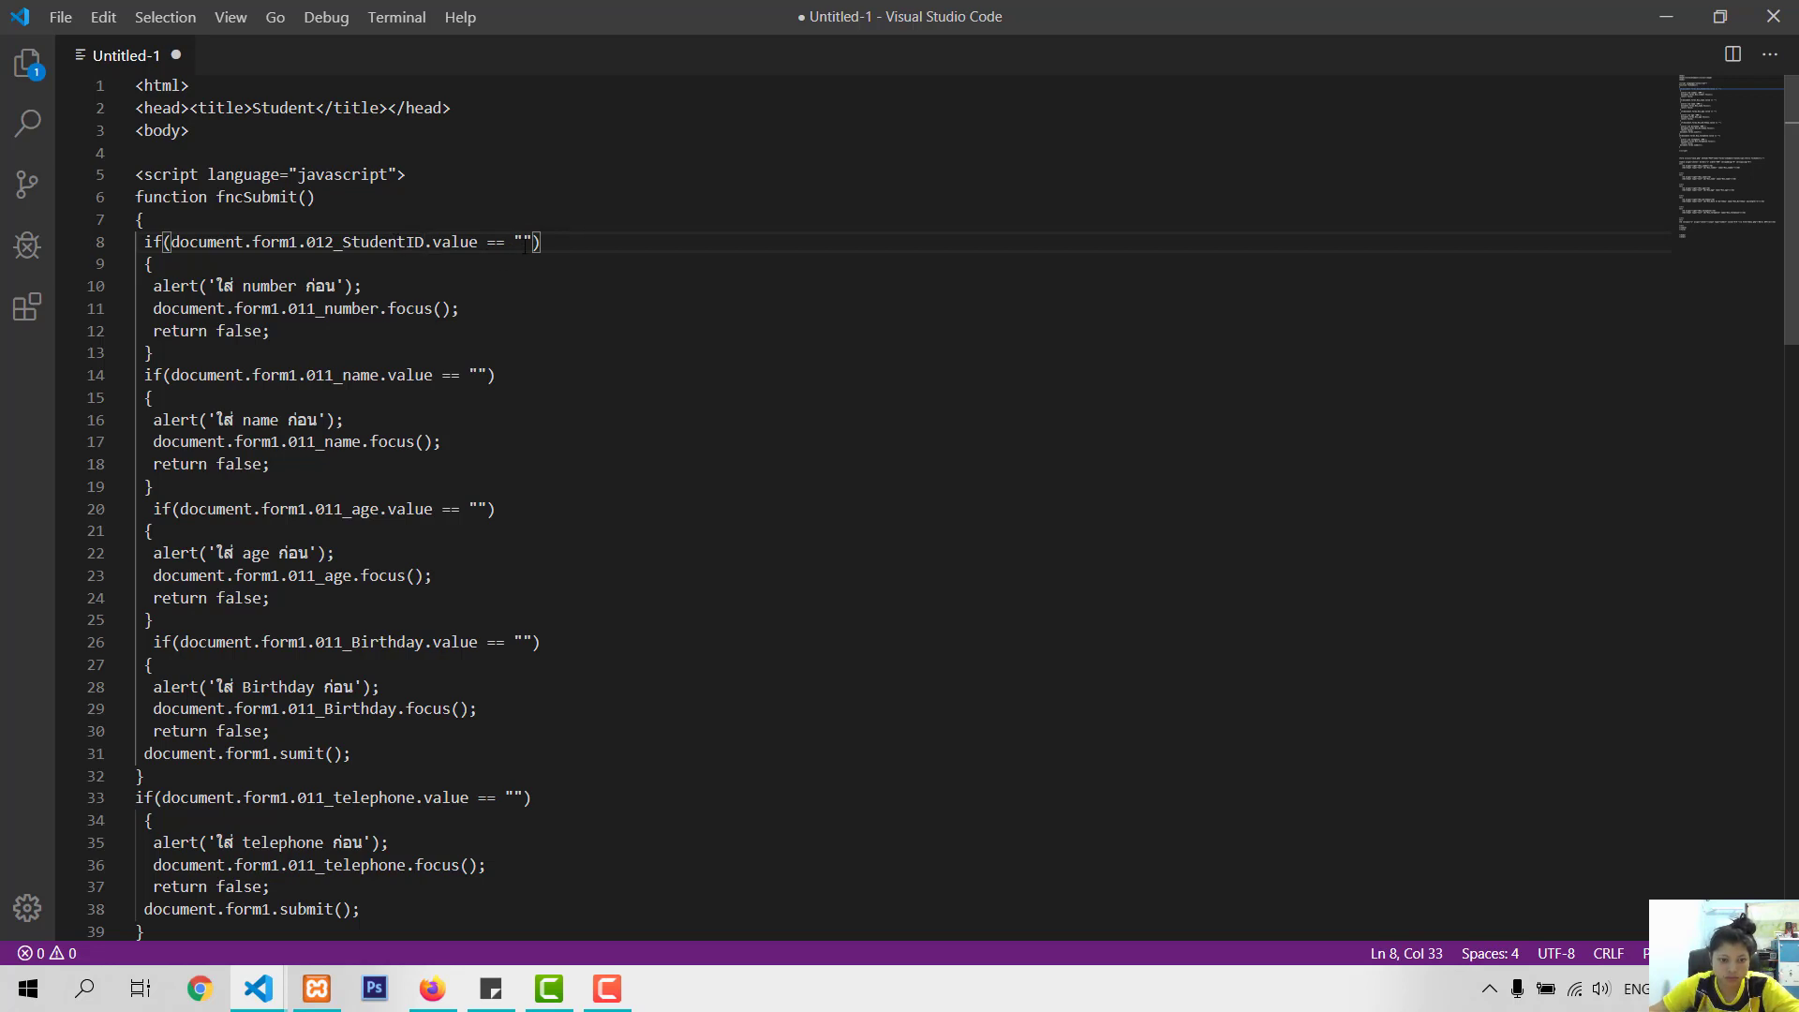
pyautogui.press('super')
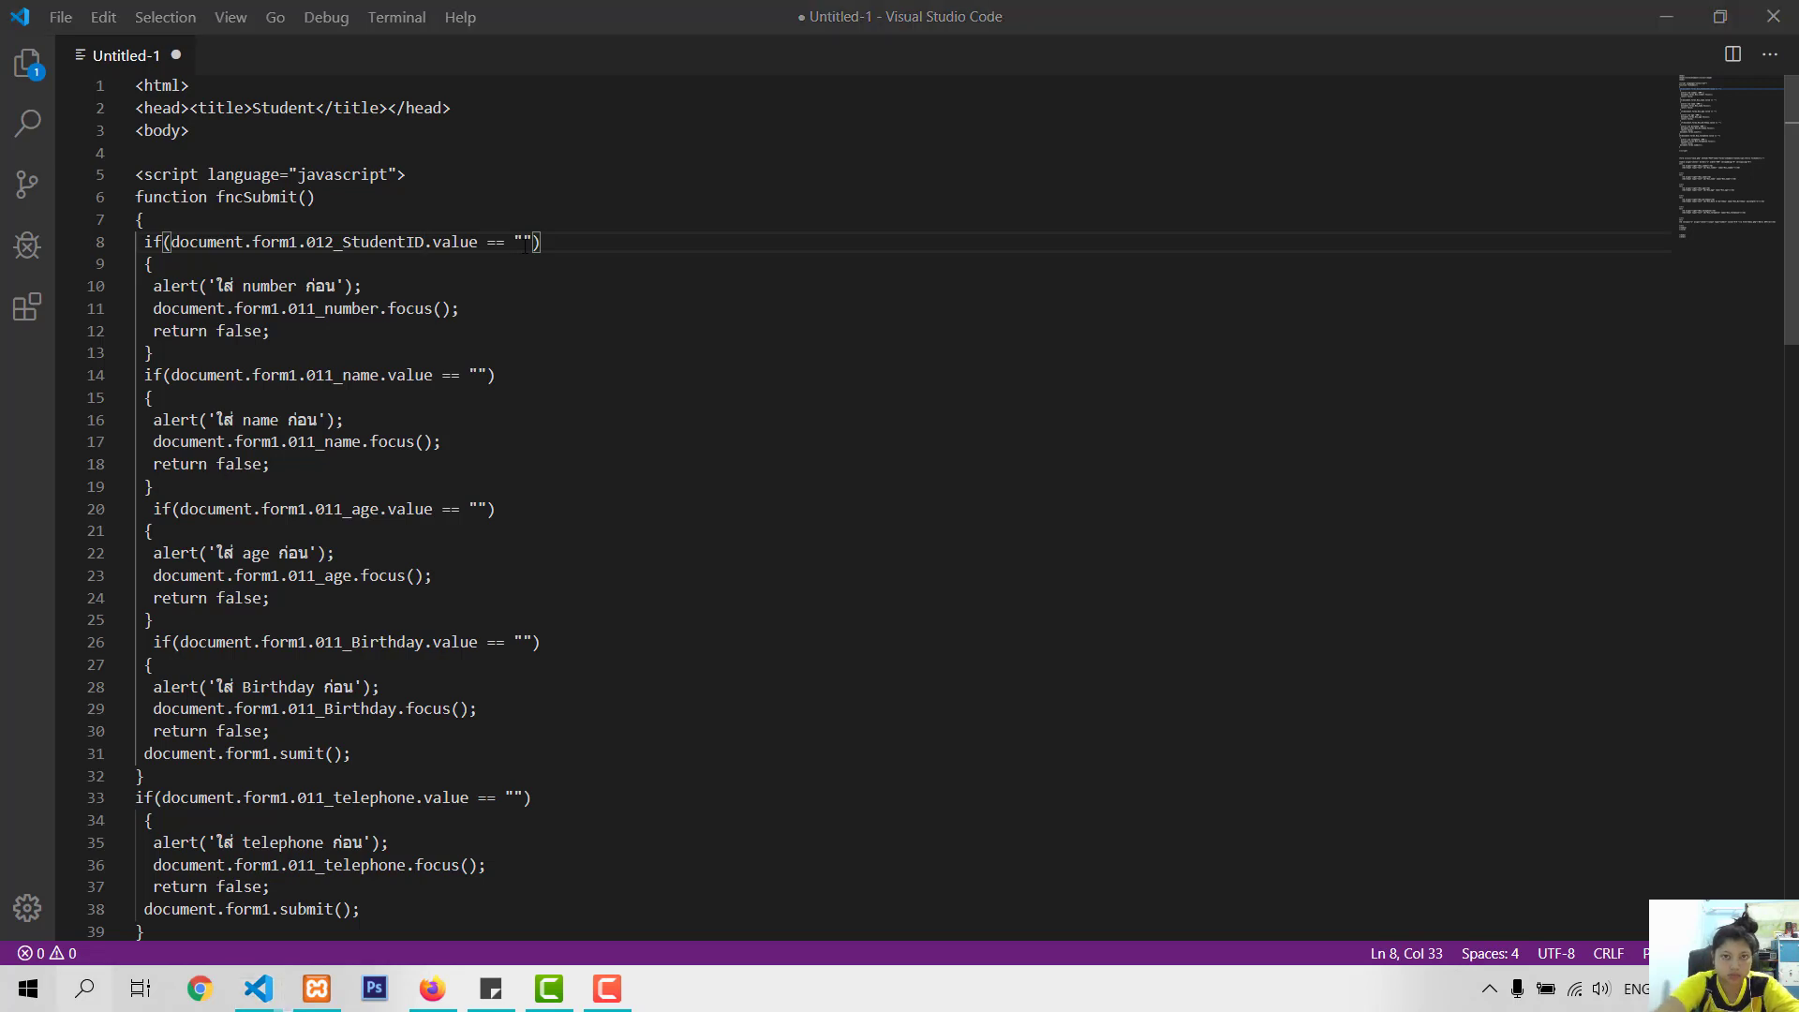
pyautogui.click(1247, 408)
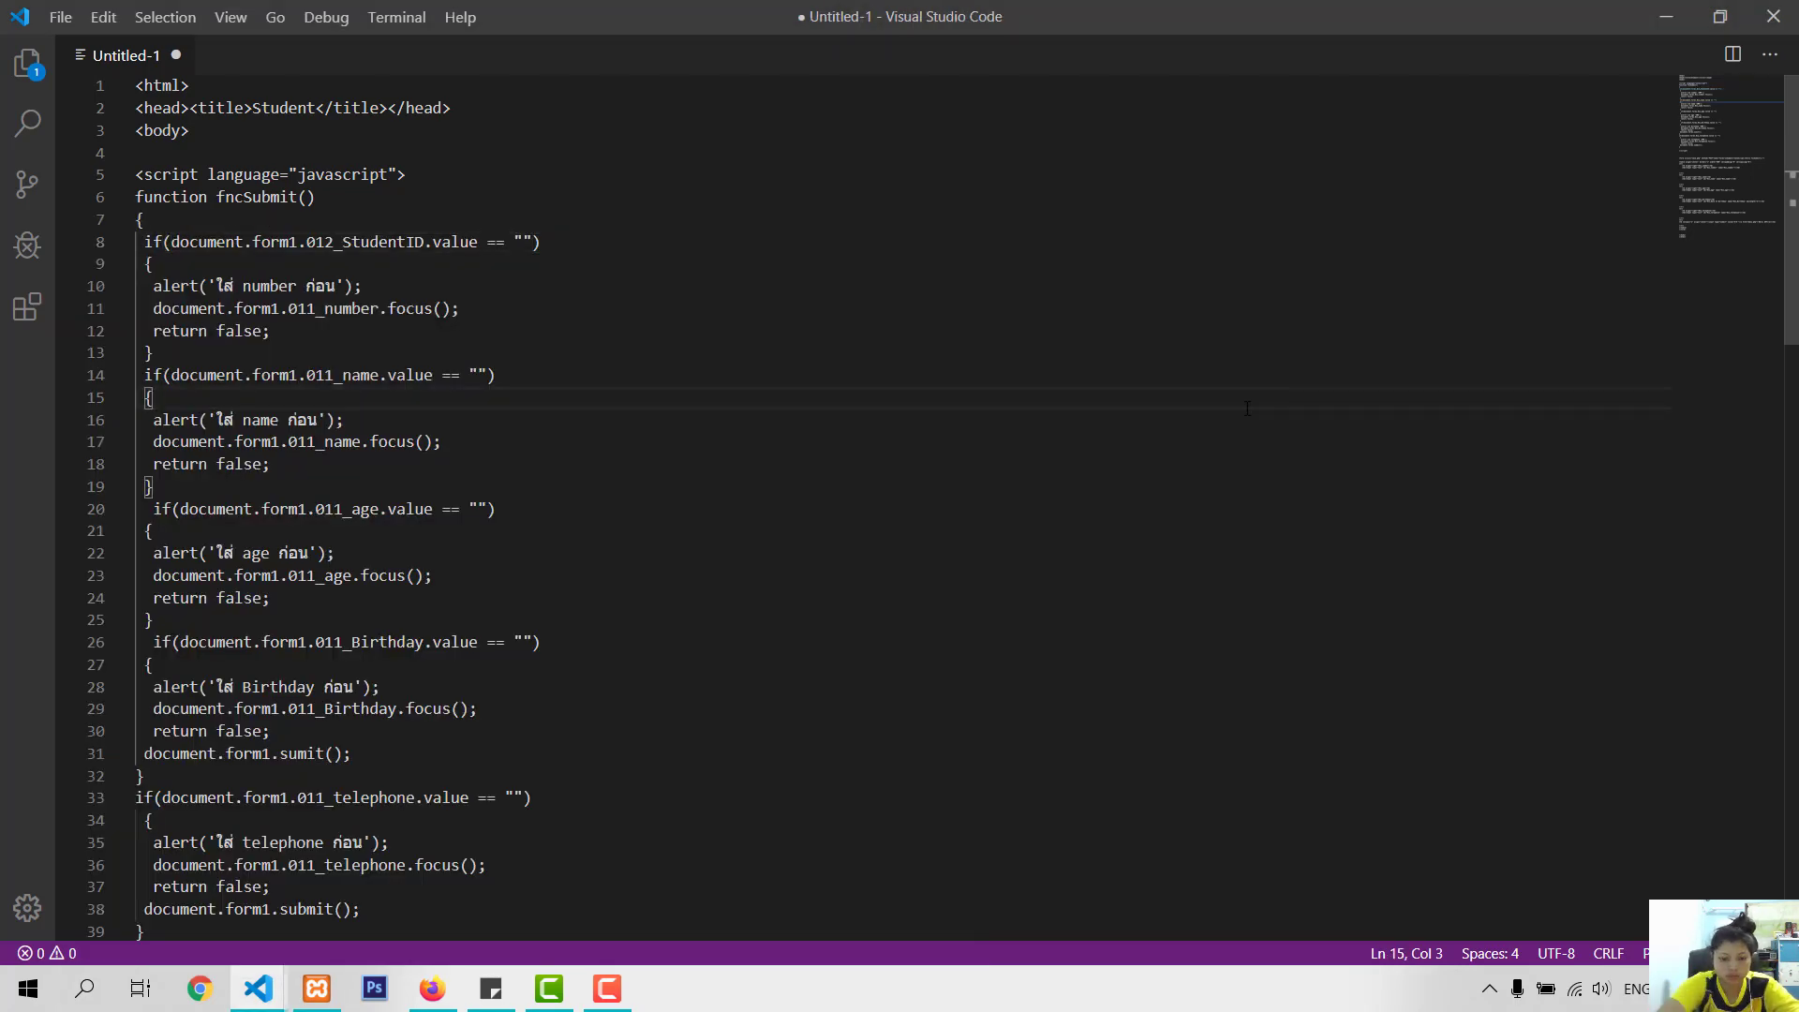
pyautogui.click(479, 709)
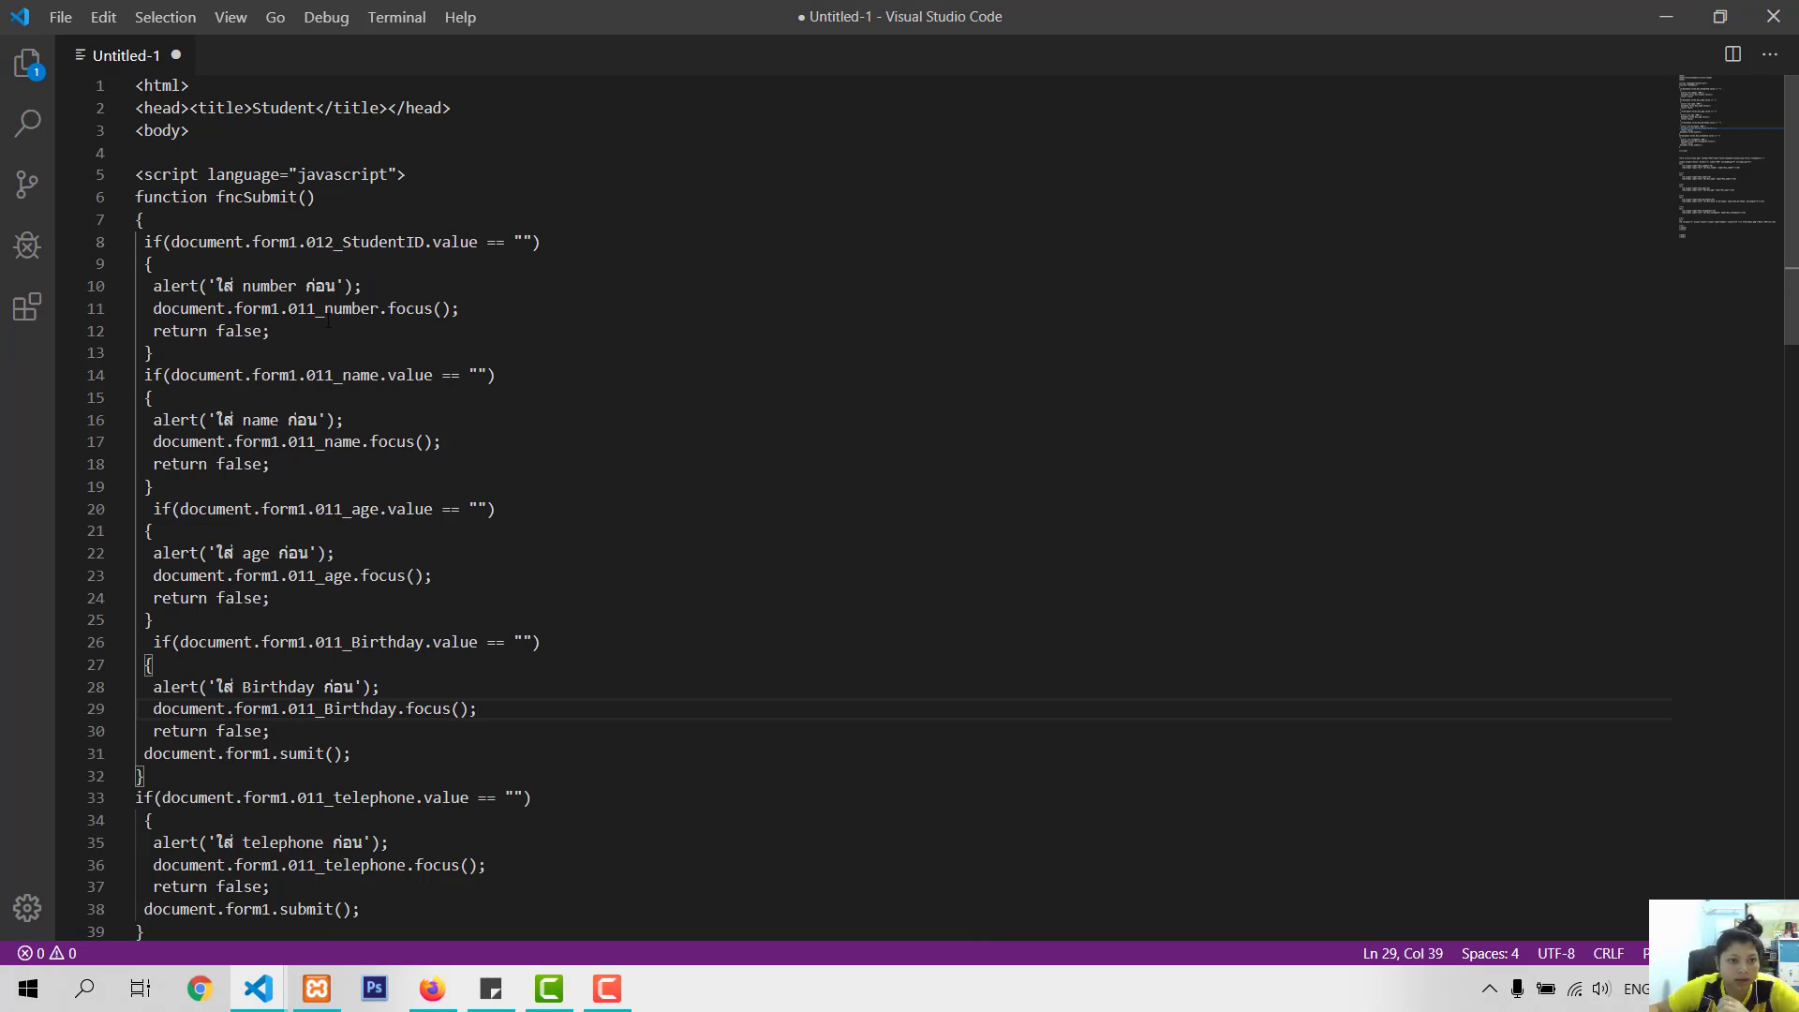
# Step: Copy 012_StudentID from line 8 over 011_number in the focus call on line 11
pyautogui.moveTo(290, 308)
pyautogui.mouseDown()
pyautogui.moveTo(323, 310)
pyautogui.moveTo(273, 332)
pyautogui.mouseUp()
pyautogui.moveTo(306, 242); pyautogui.dragTo(426, 243)
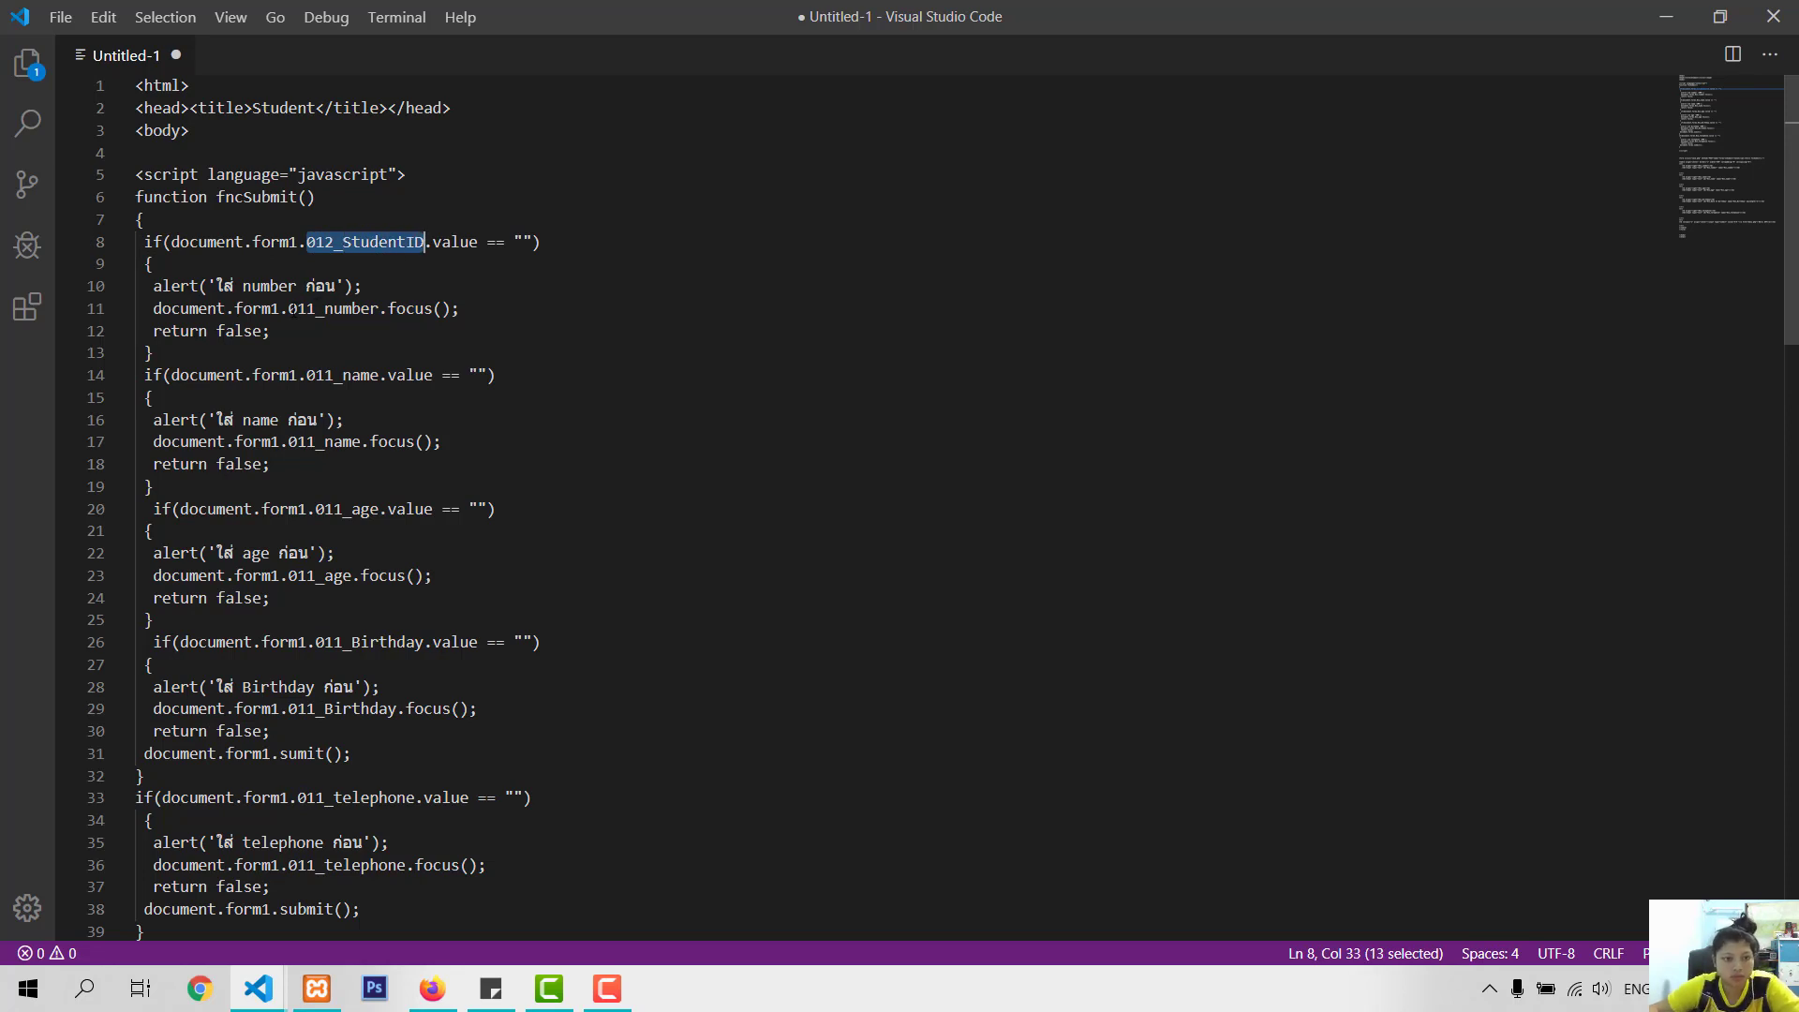
pyautogui.moveTo(289, 309); pyautogui.dragTo(380, 308)
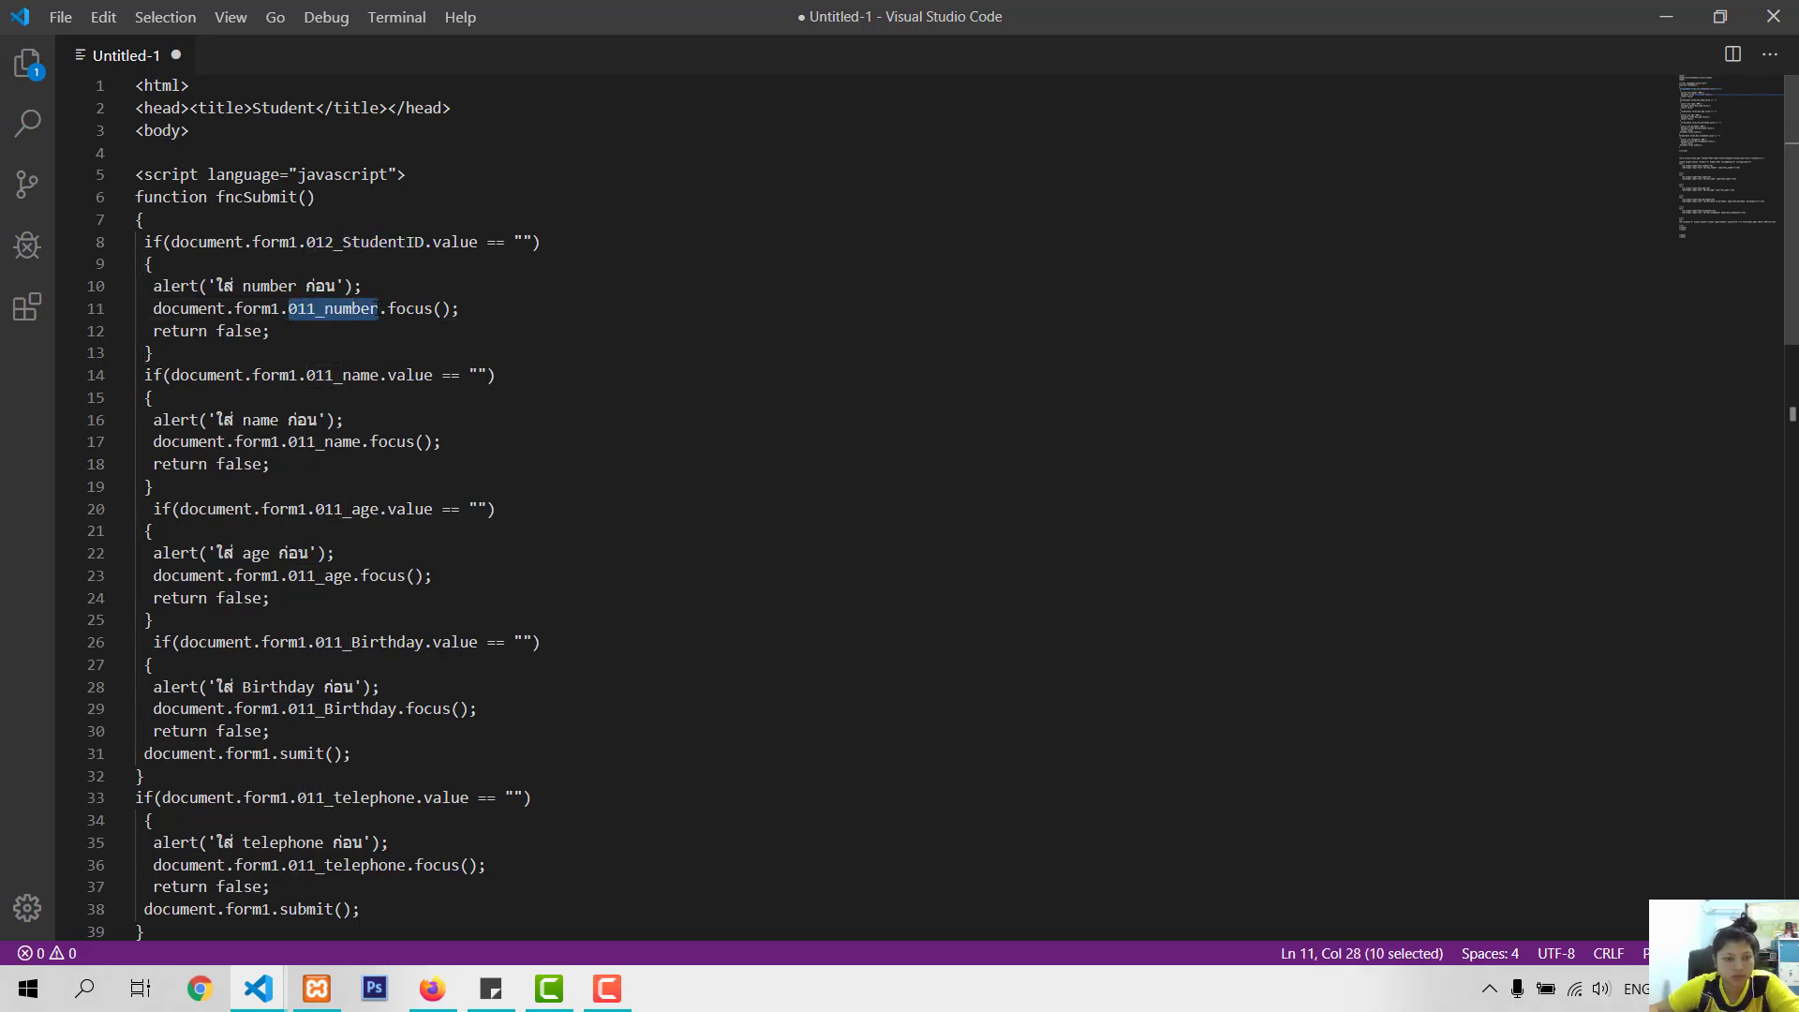
pyautogui.hotkey('ctrl', 'v')
# Step: Replace 011_name with 012_Name in the if condition on line 14
pyautogui.moveTo(306, 375); pyautogui.dragTo(380, 377)
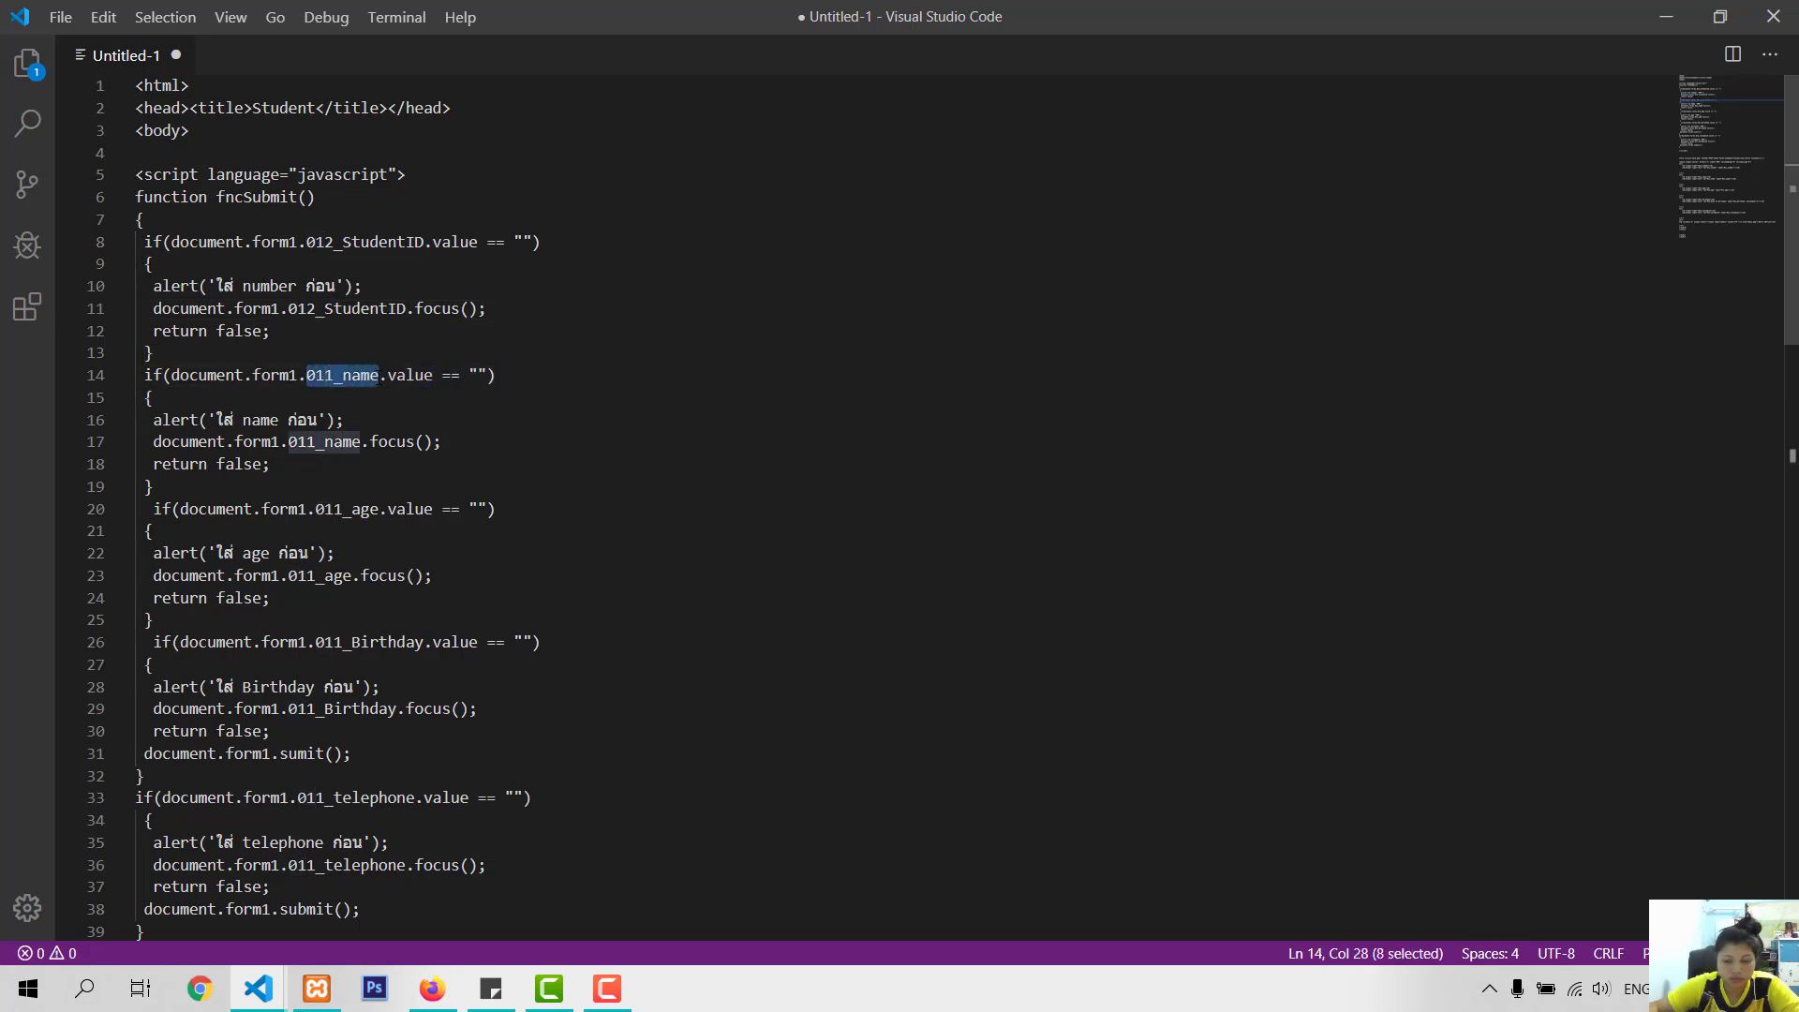
pyautogui.write('012_')
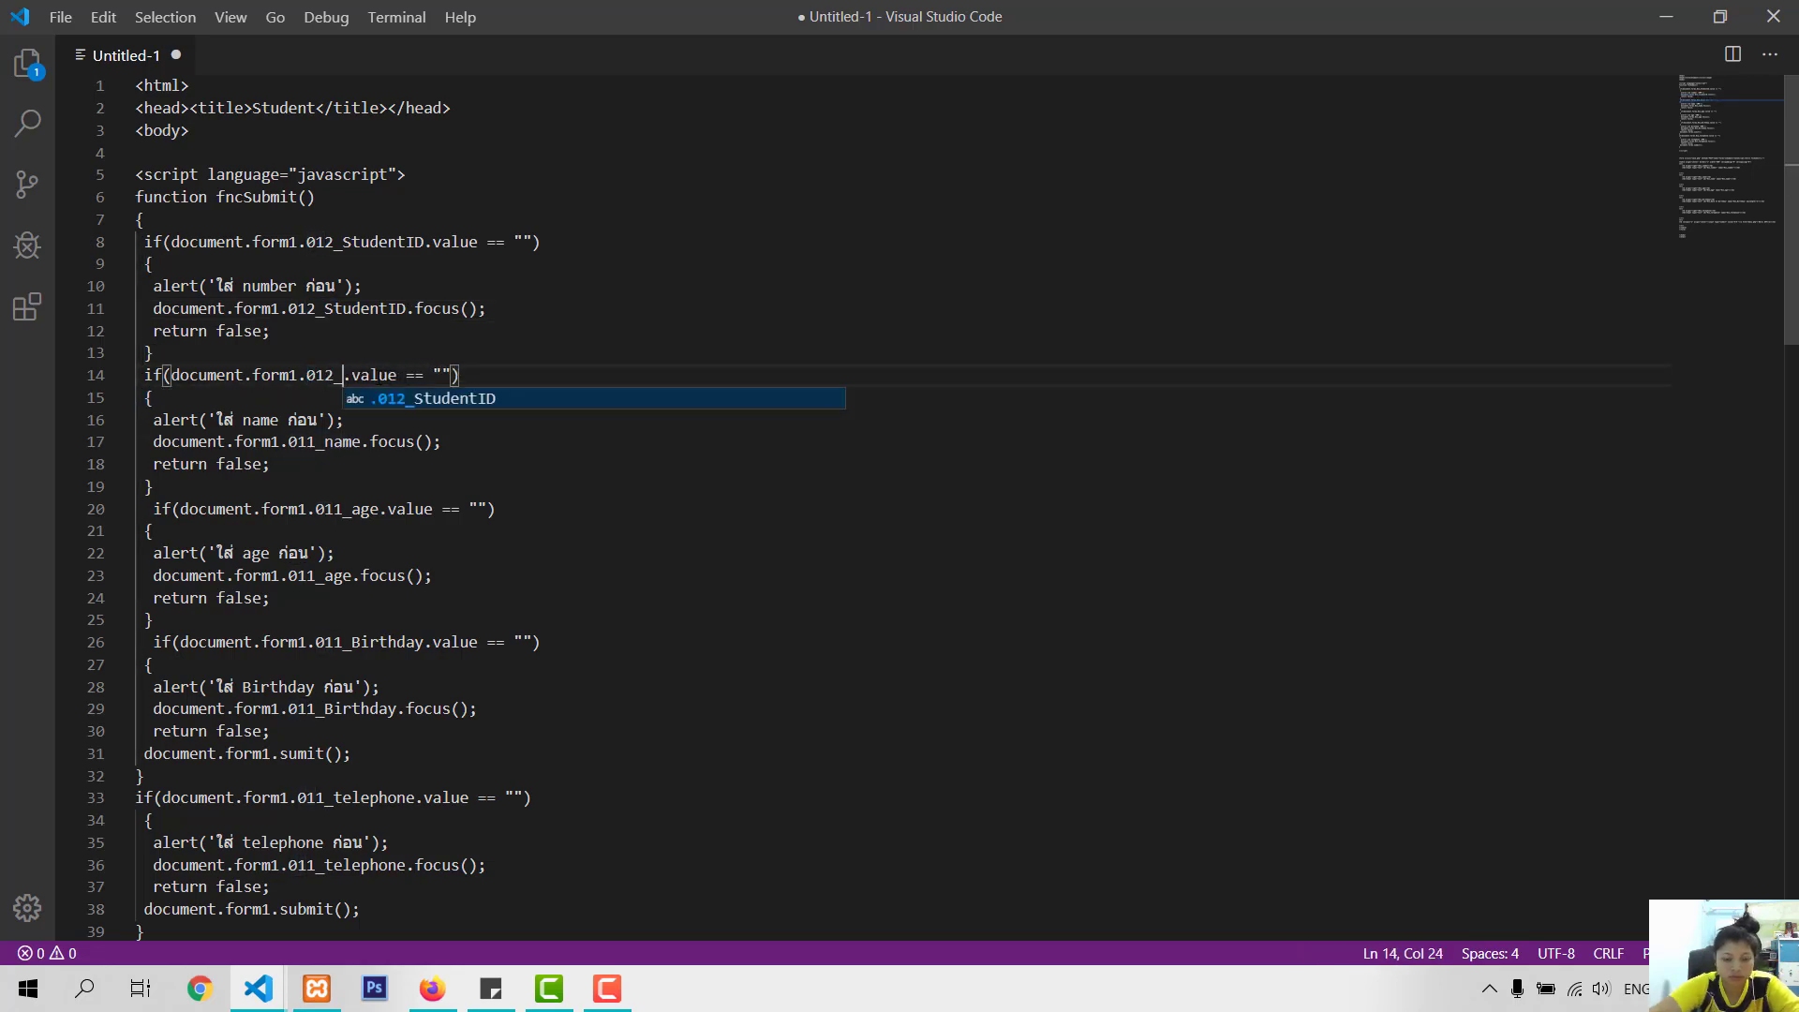
pyautogui.write('Name')
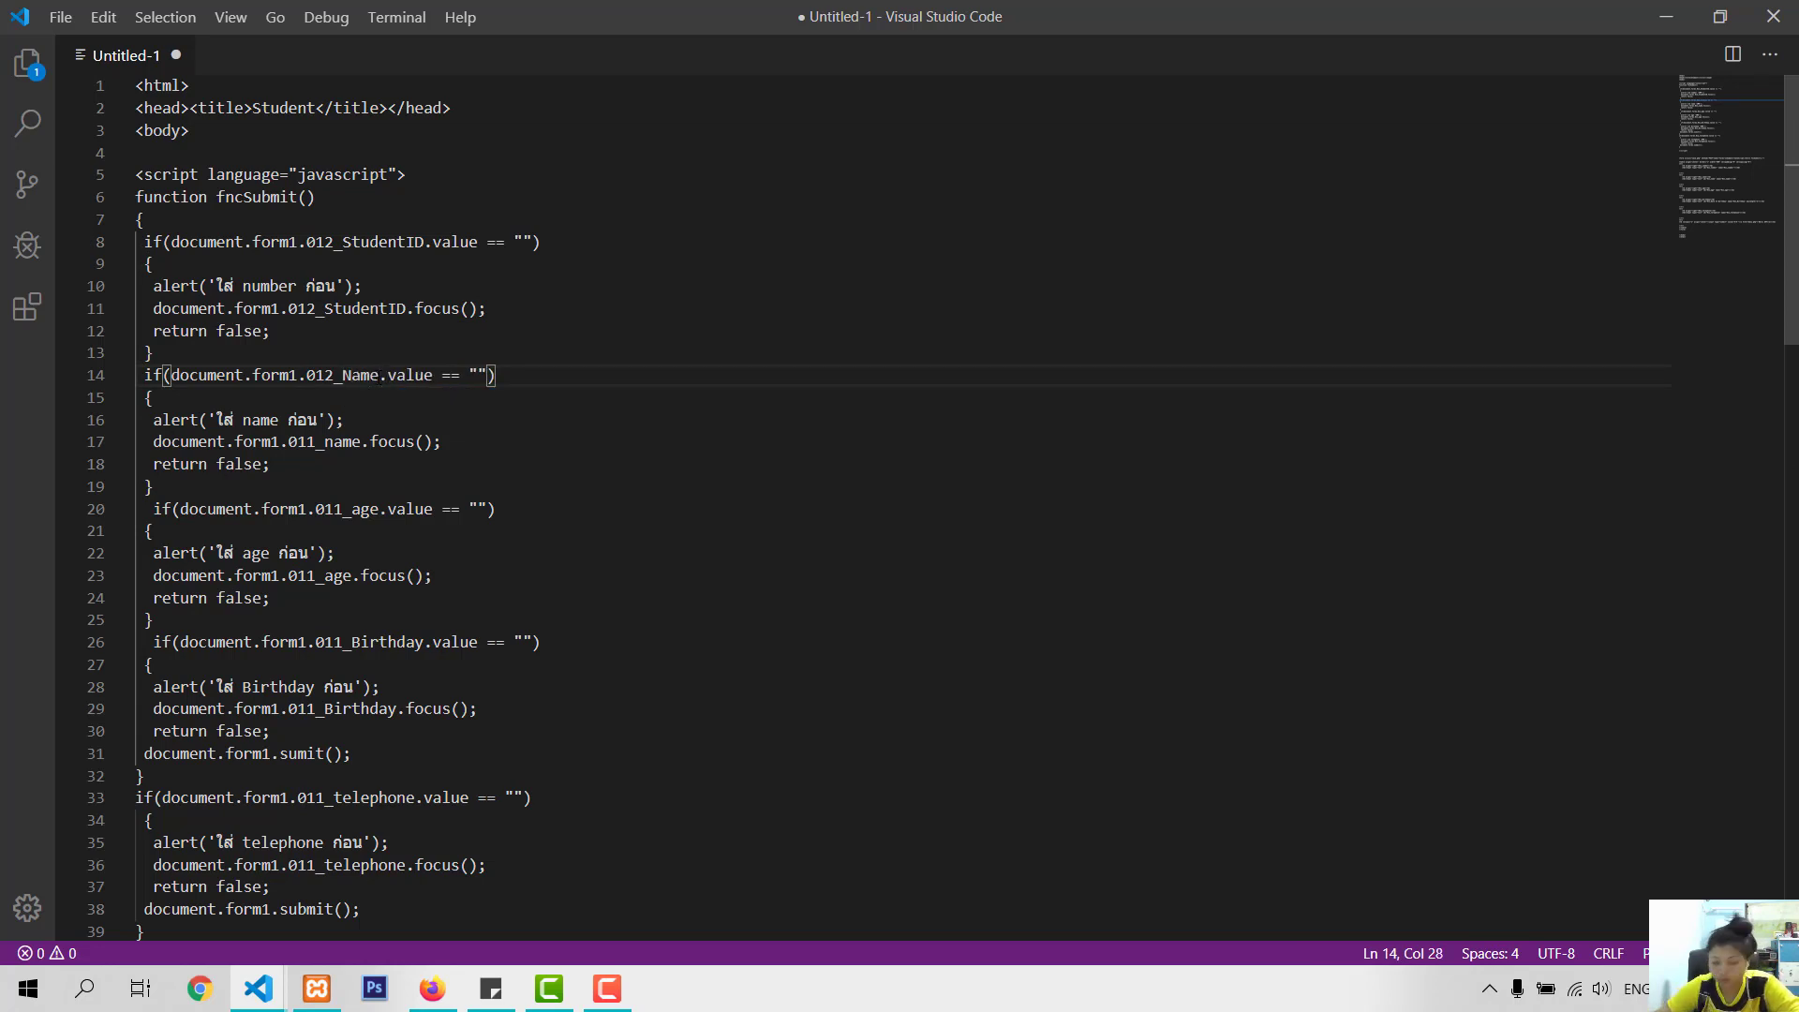